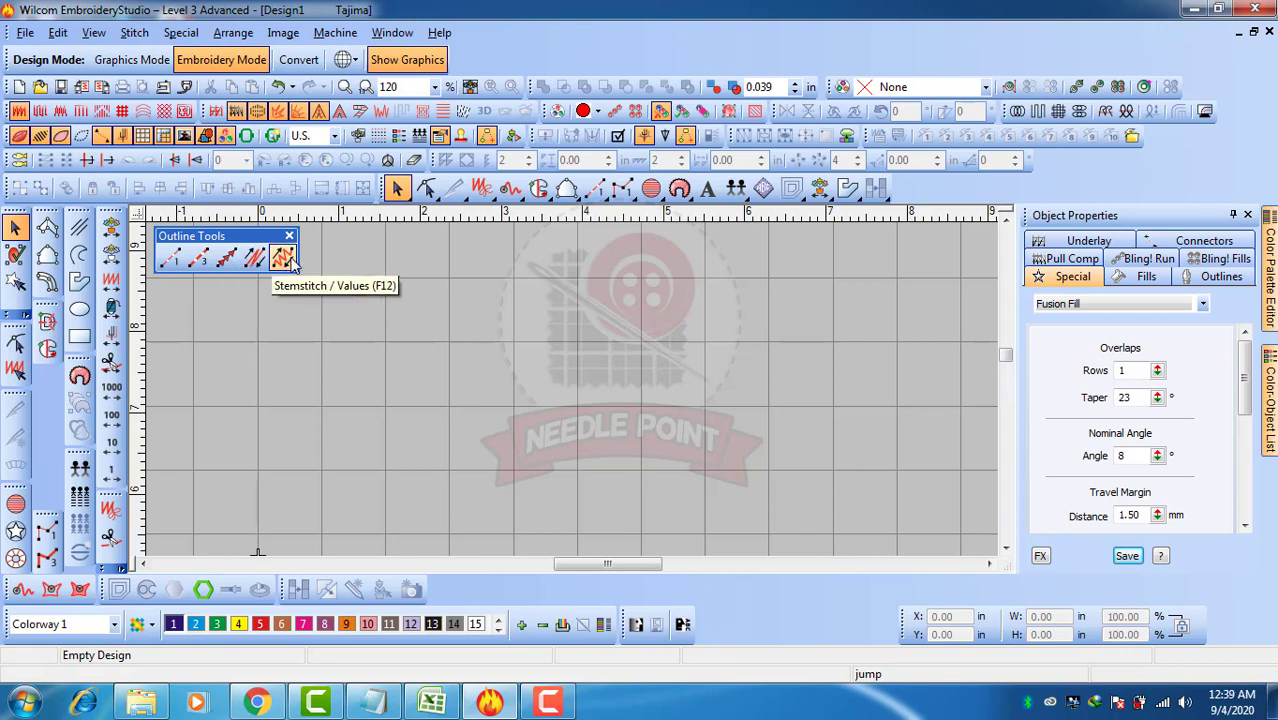
Dock the Outline Tools toolbar and draw a closed vector crescent about 0.47 in wide and 1.60 in high.
left_click_drag(205, 238, 54, 395)
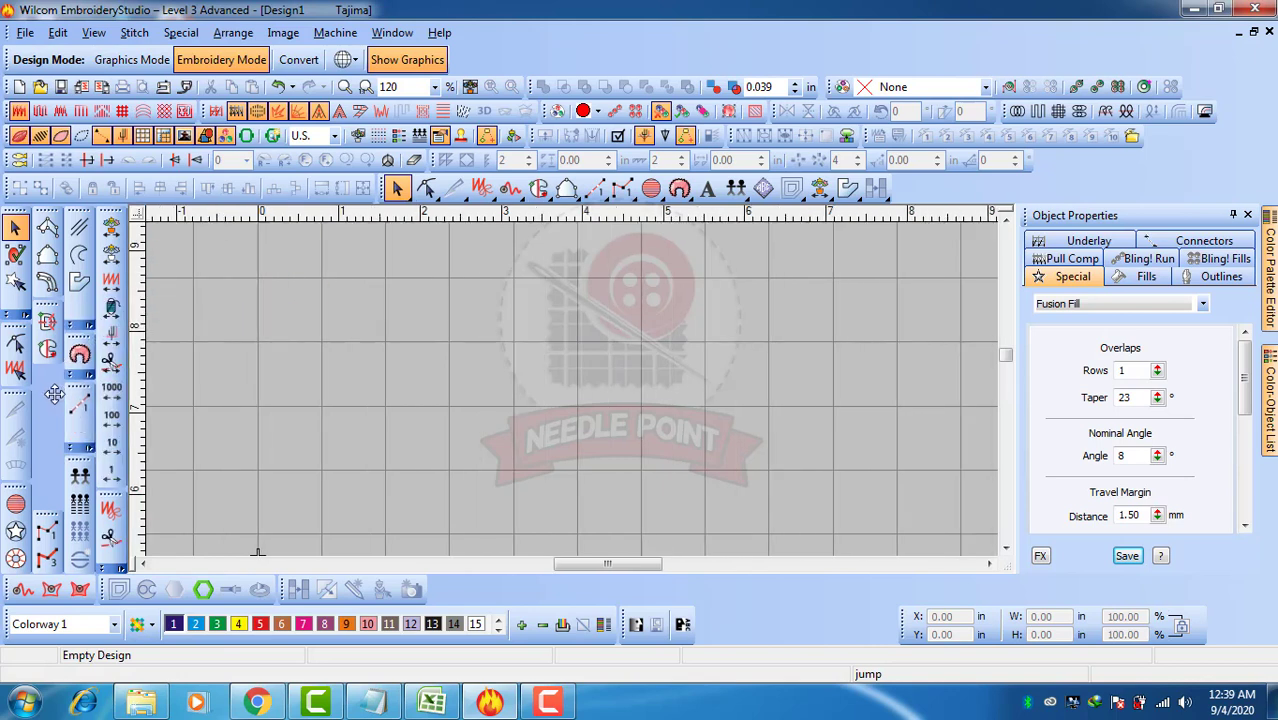
left_click(79, 281)
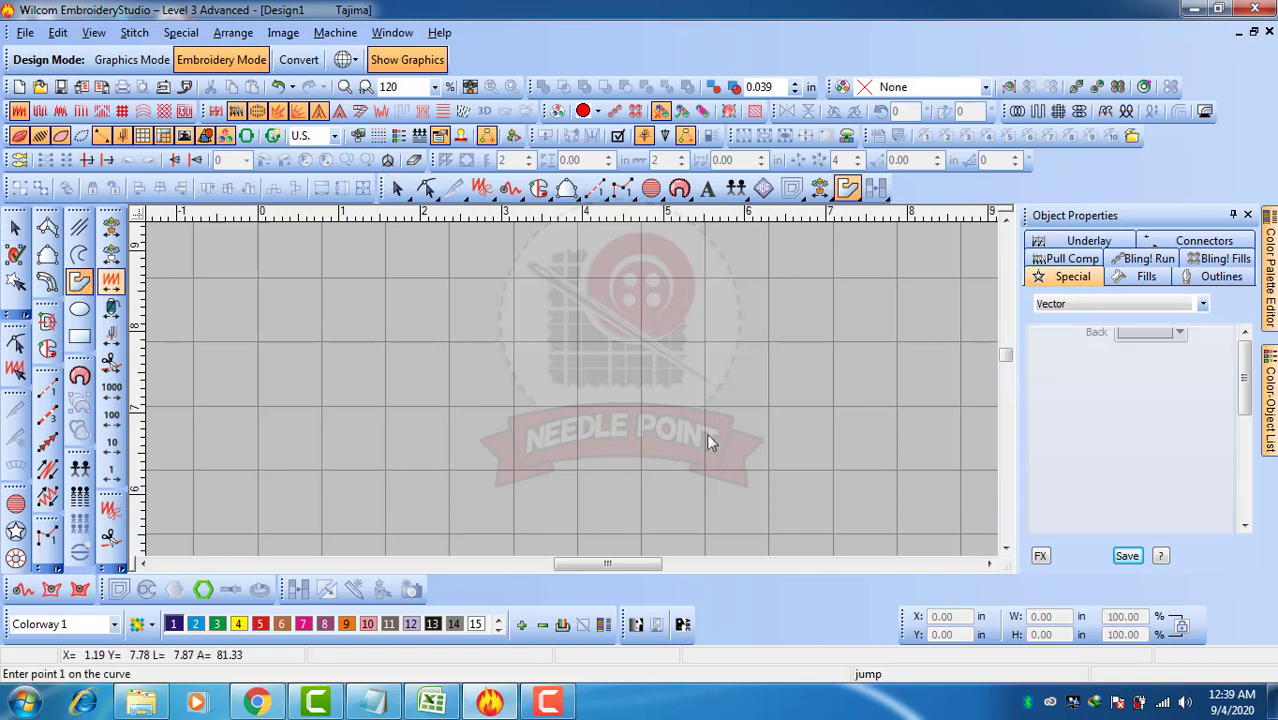
left_click(576, 469)
left_click(613, 418)
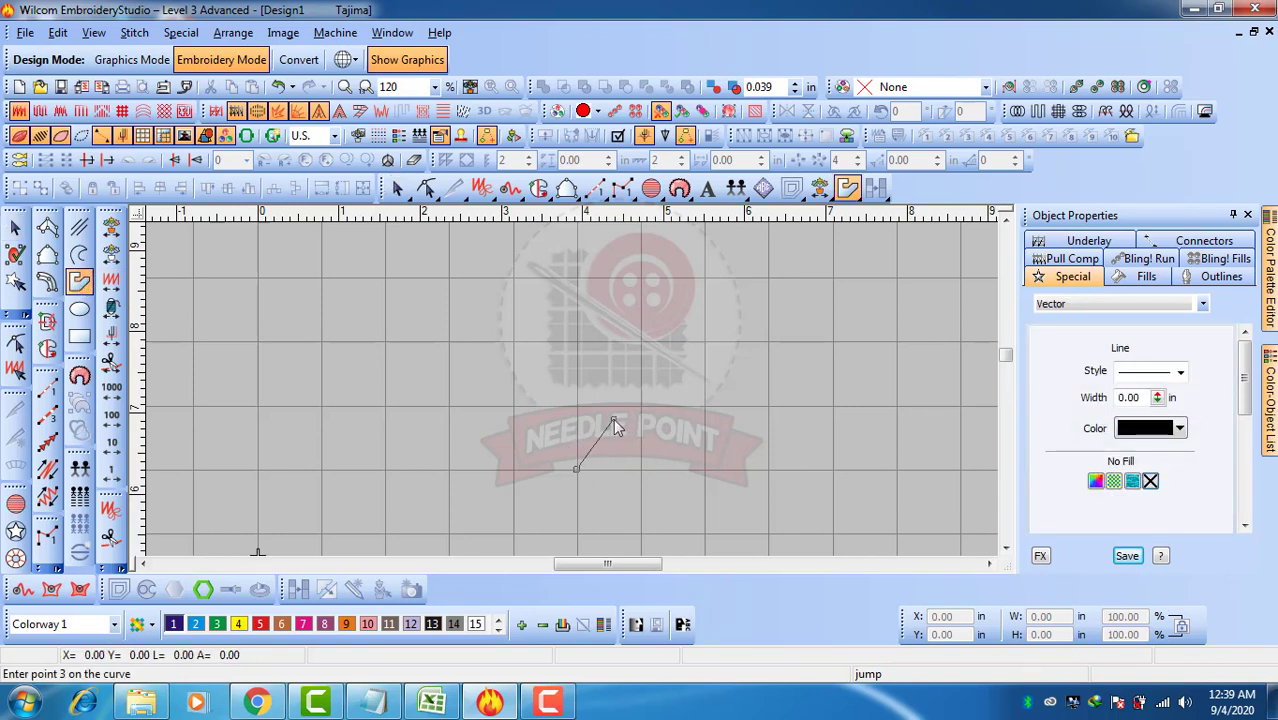
left_click(577, 339)
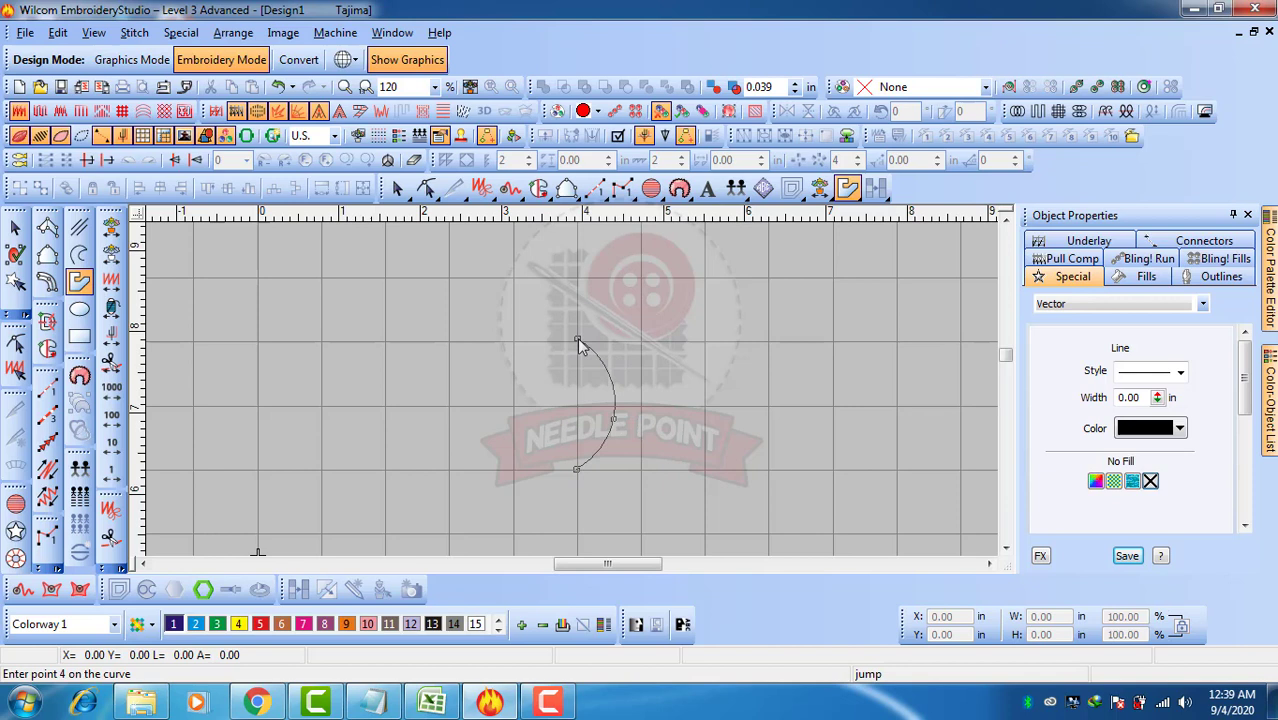
left_click(594, 404)
key("Return")
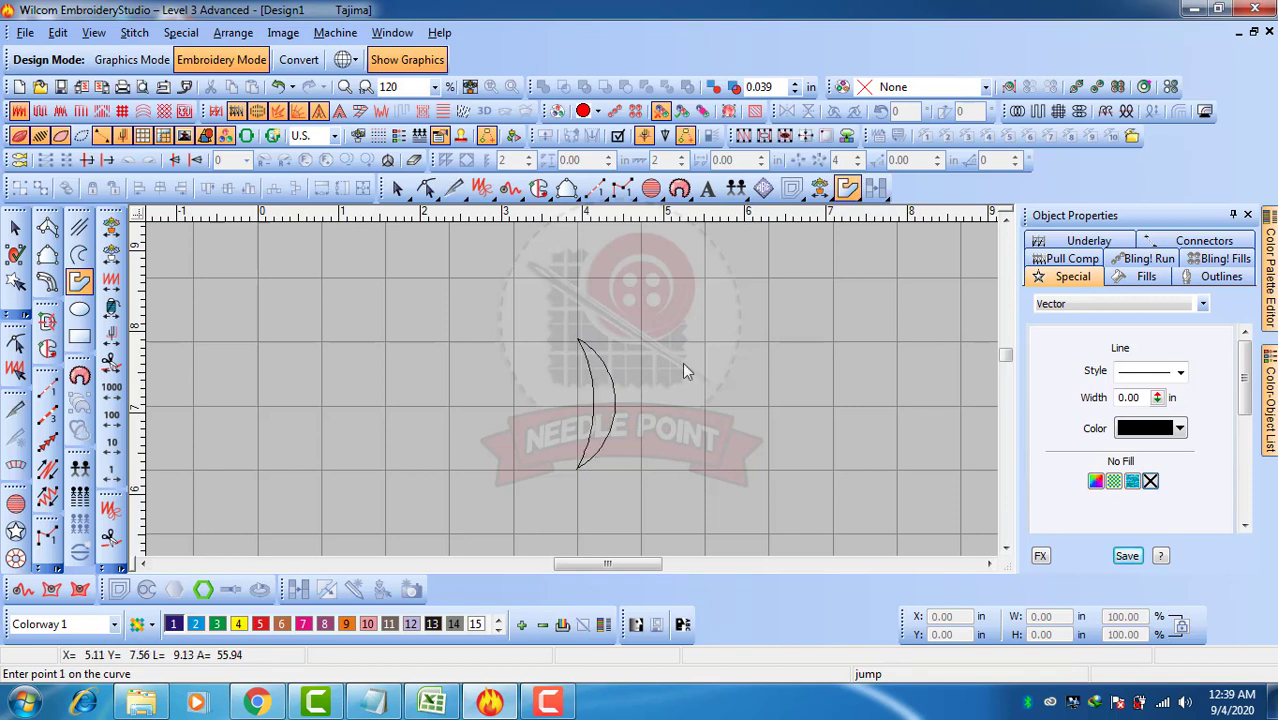
left_click(15, 227)
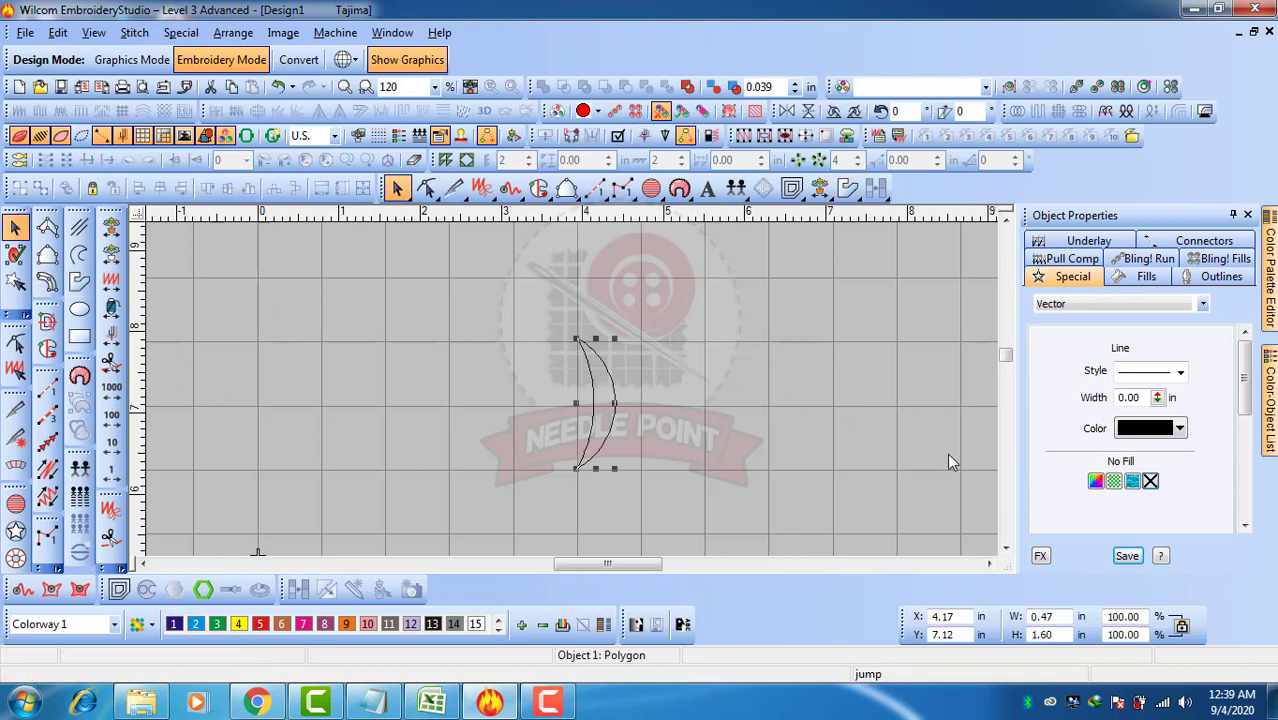
left_click(1177, 701)
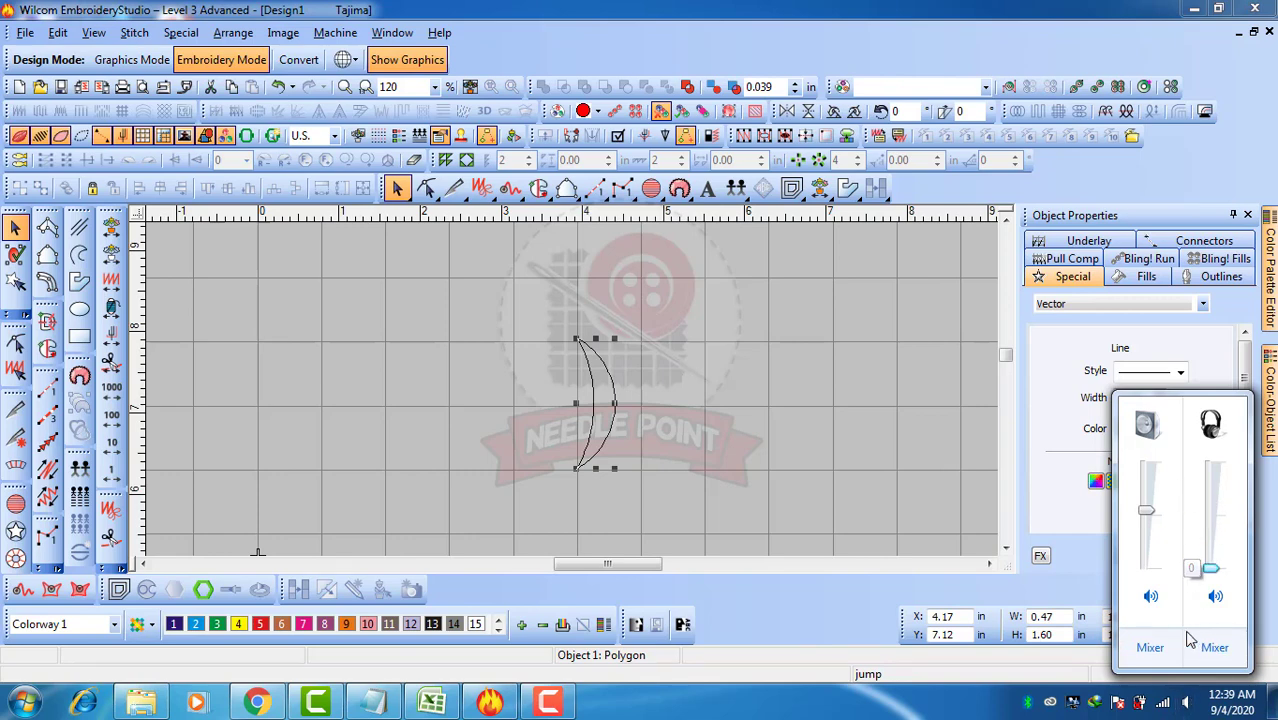
left_click(562, 448)
left_click(593, 413)
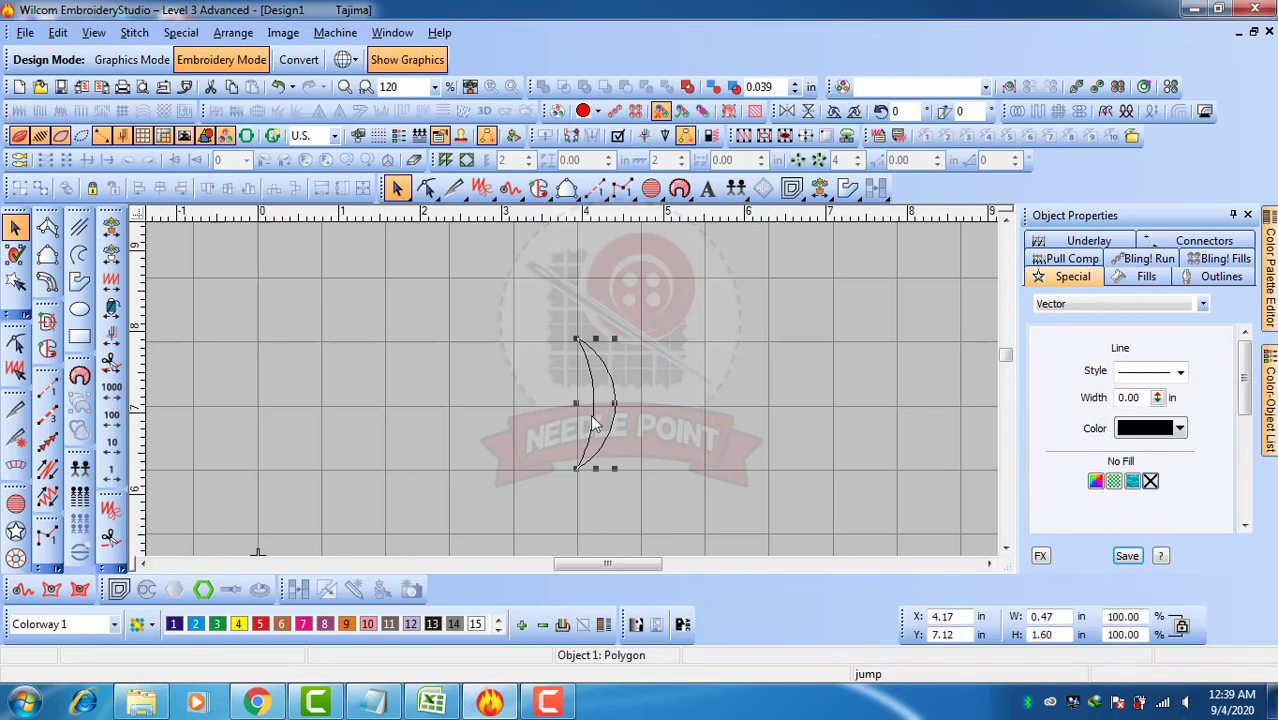
Widen the vector crescent to about 0.66 in while keeping its height.
left_click(650, 403)
left_click(583, 393)
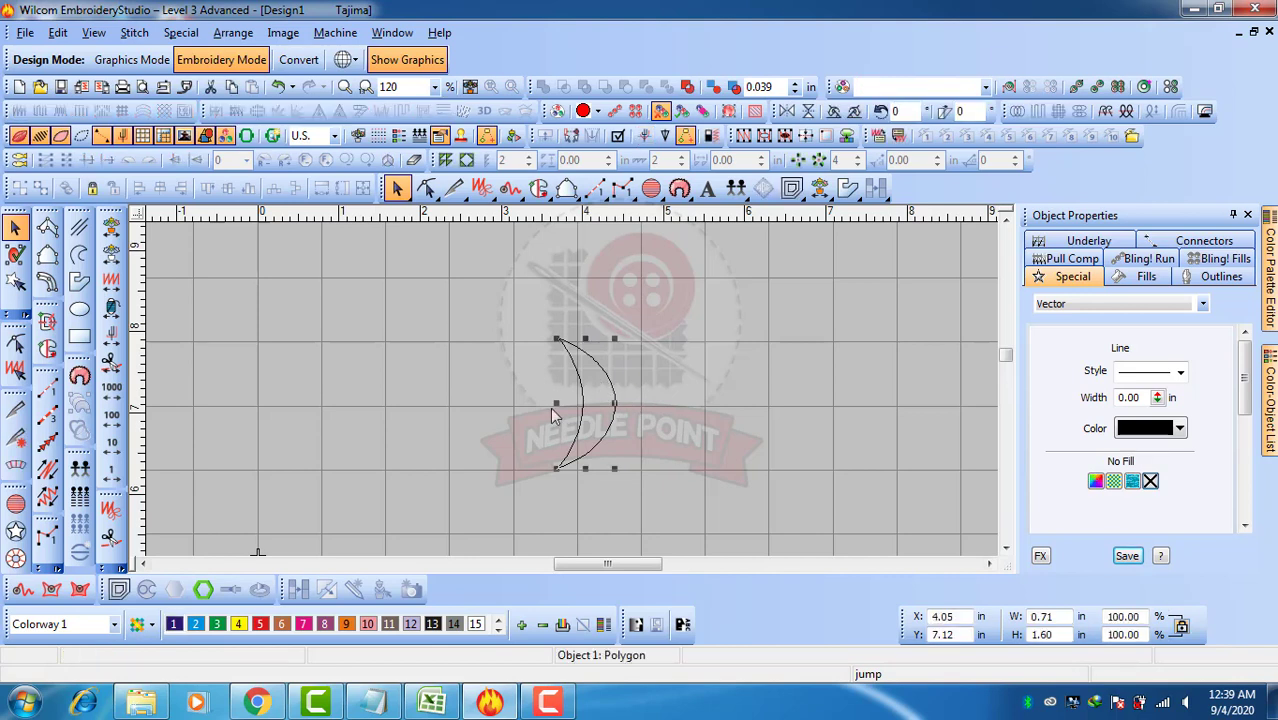
left_click_drag(556, 405, 563, 405)
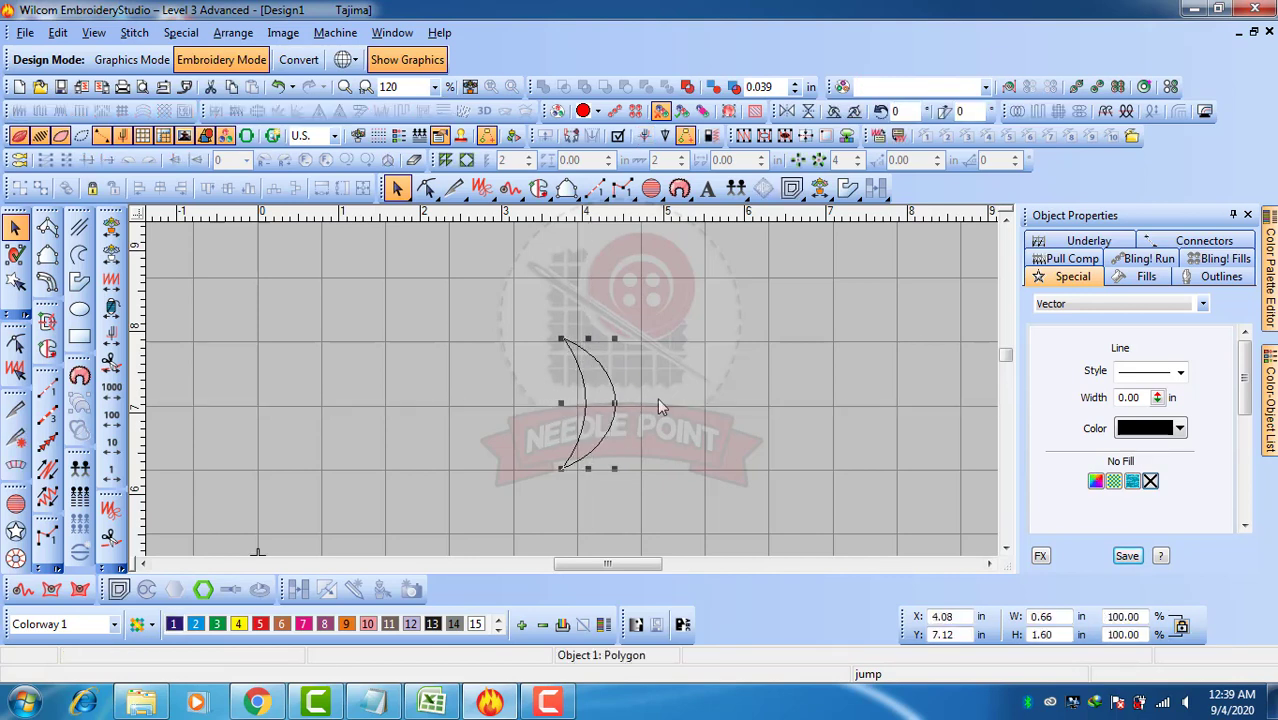
left_click(713, 403)
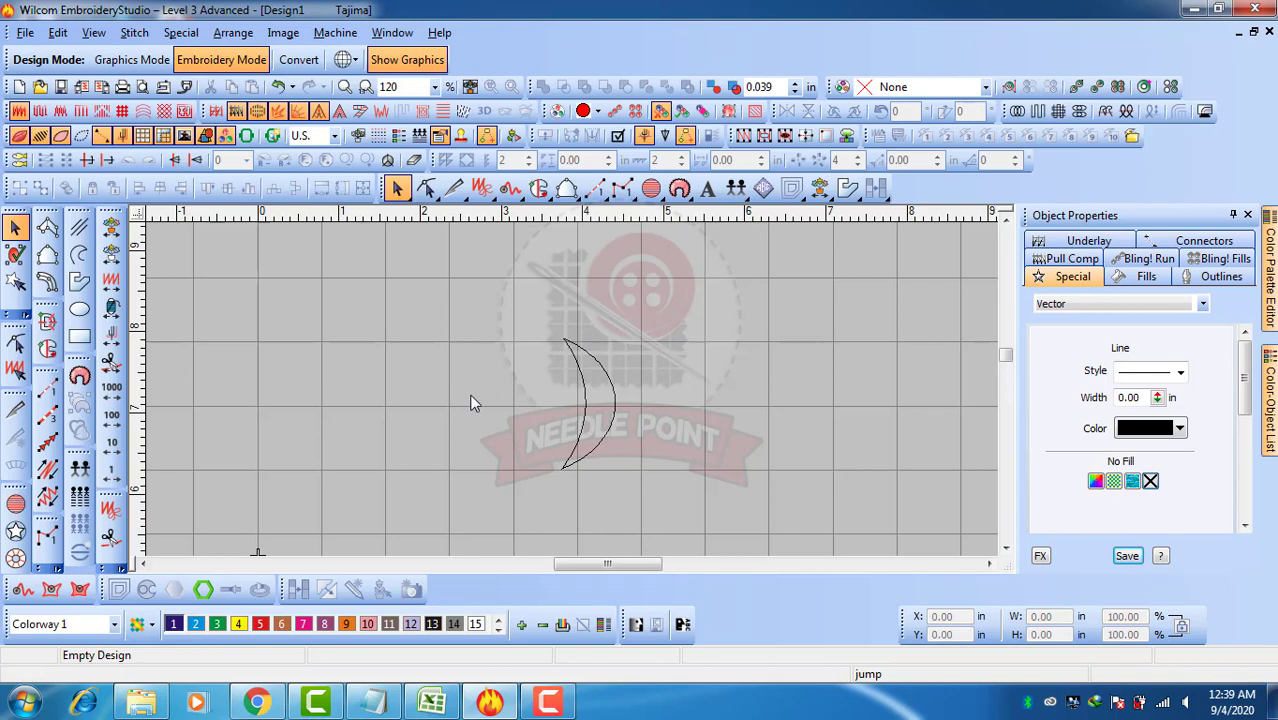
Trace the whole crescent outline with a single Run stitch line made of curve points, ending back at the lower tip.
left_click(47, 390)
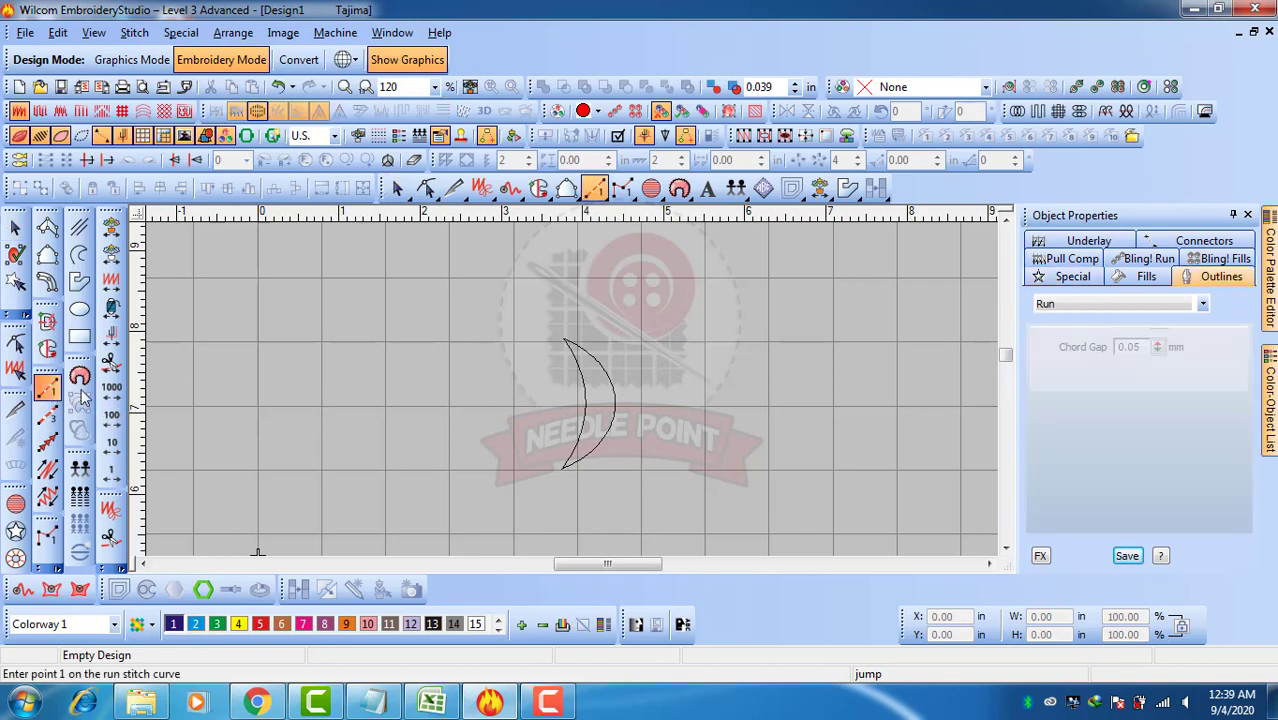
right_click(560, 468)
right_click(605, 432)
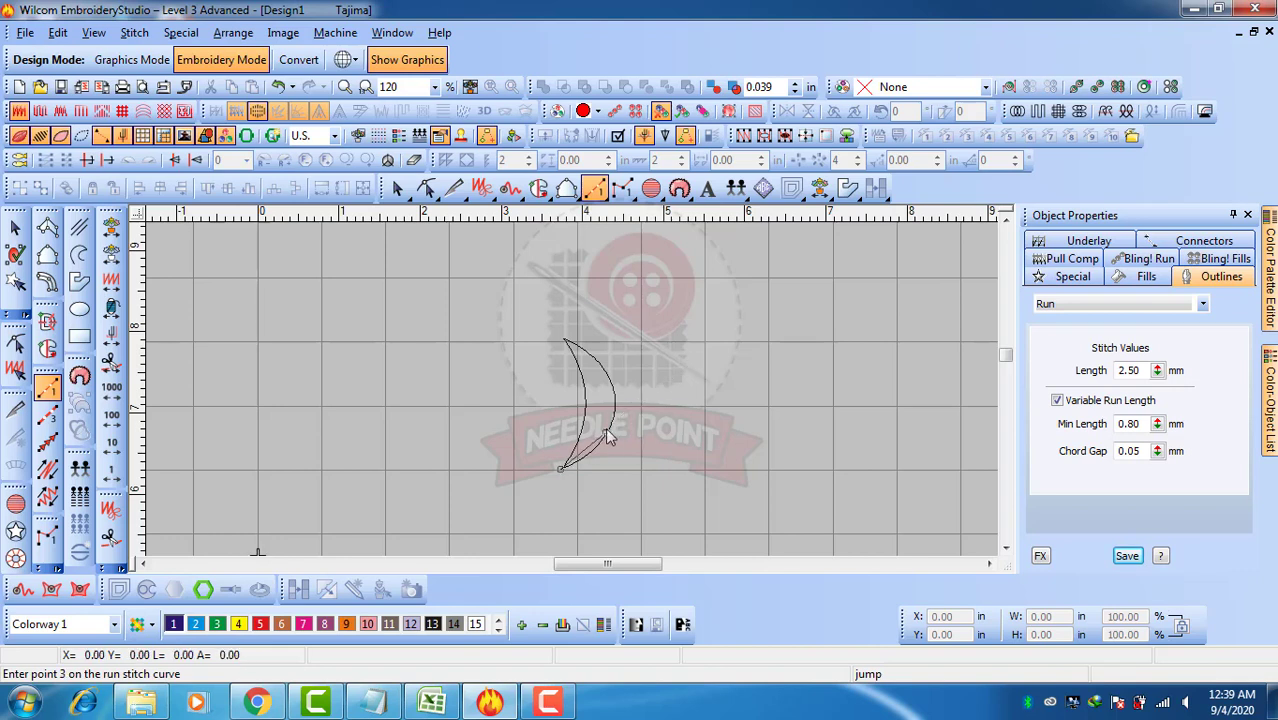
right_click(606, 373)
right_click(566, 341)
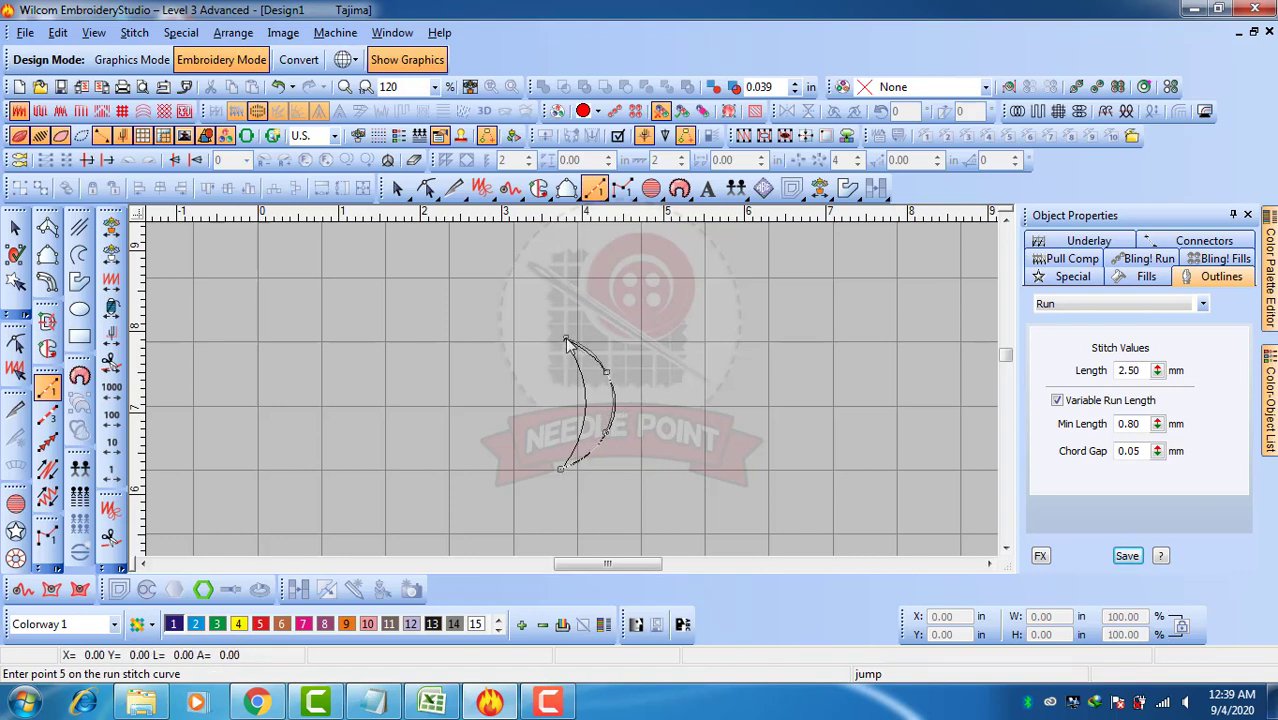
right_click(583, 396)
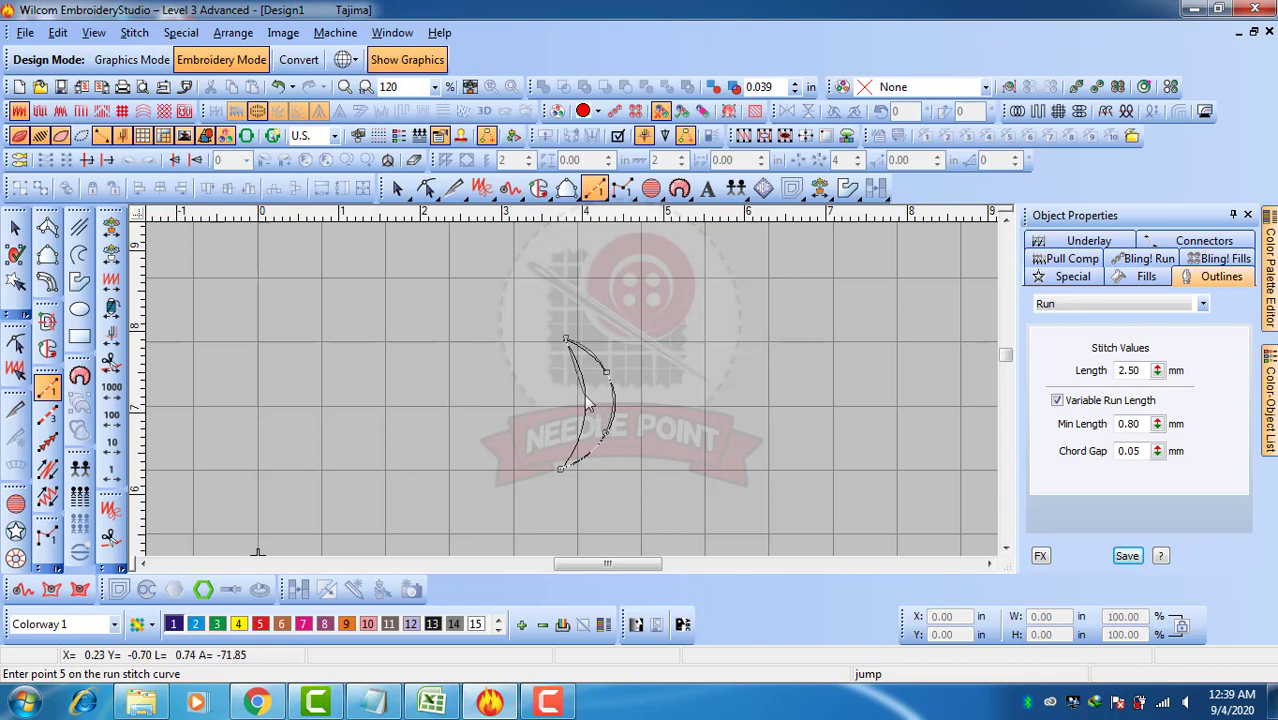
right_click(571, 454)
right_click(560, 468)
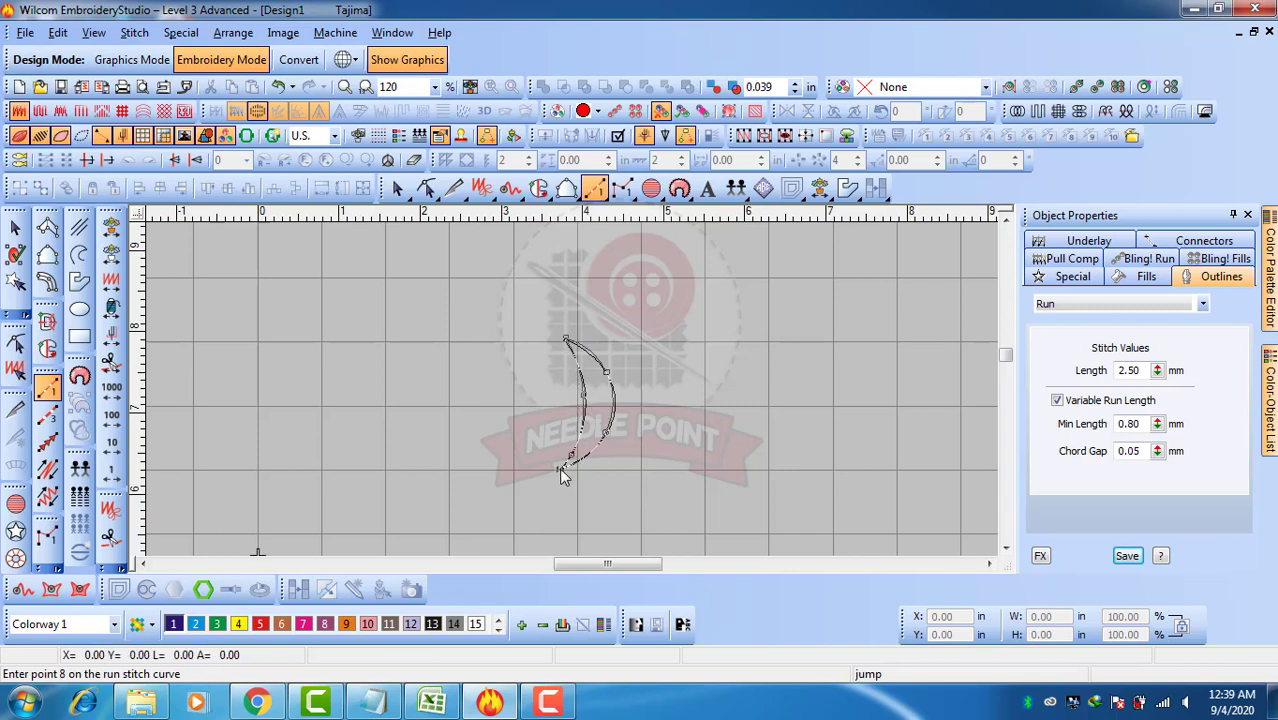
key("Return")
key("z")
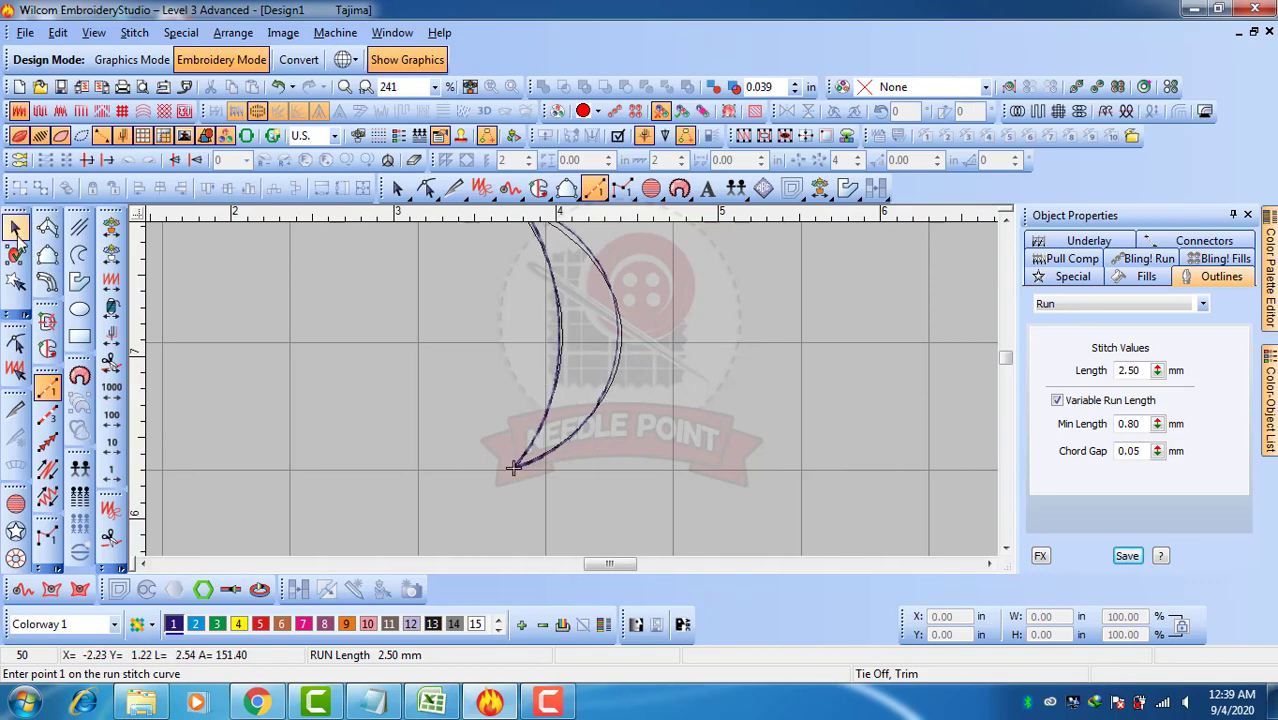
Switch the measurement units to Metric and scale both crescents together to about 10 mm wide and 24 mm high.
left_click(15, 228)
key("shift+z")
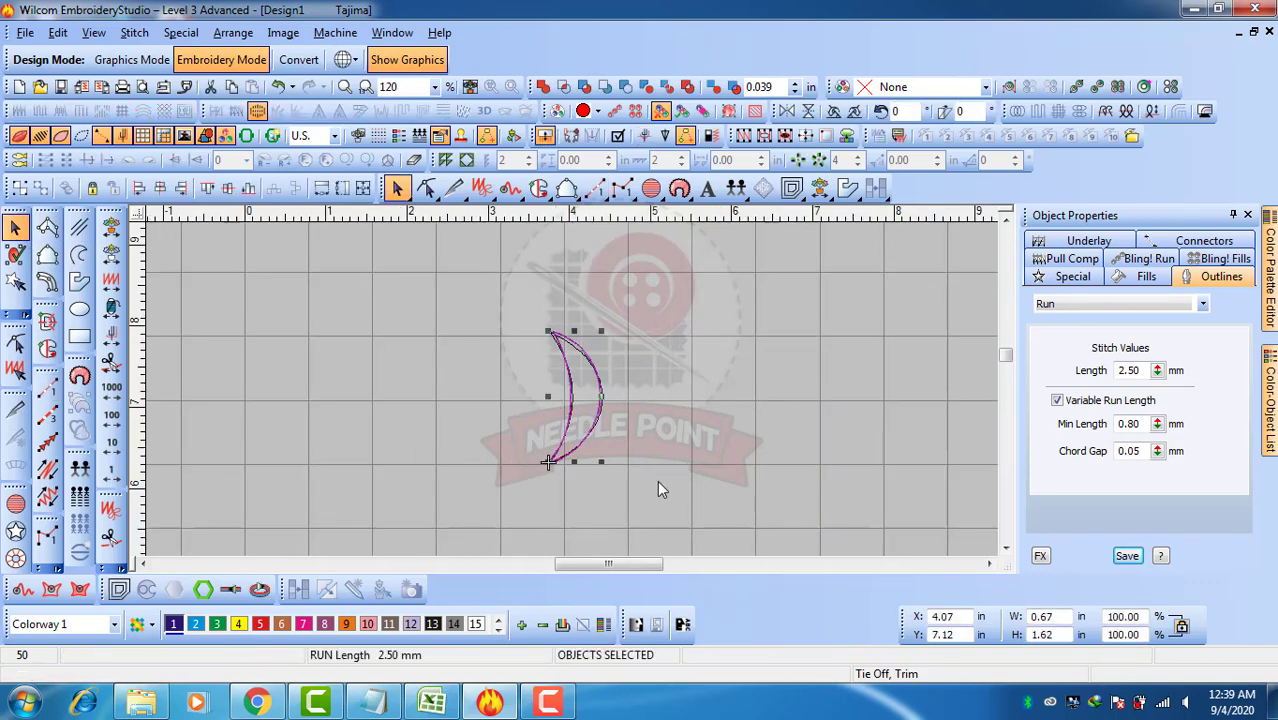
left_click(312, 136)
left_click(305, 157)
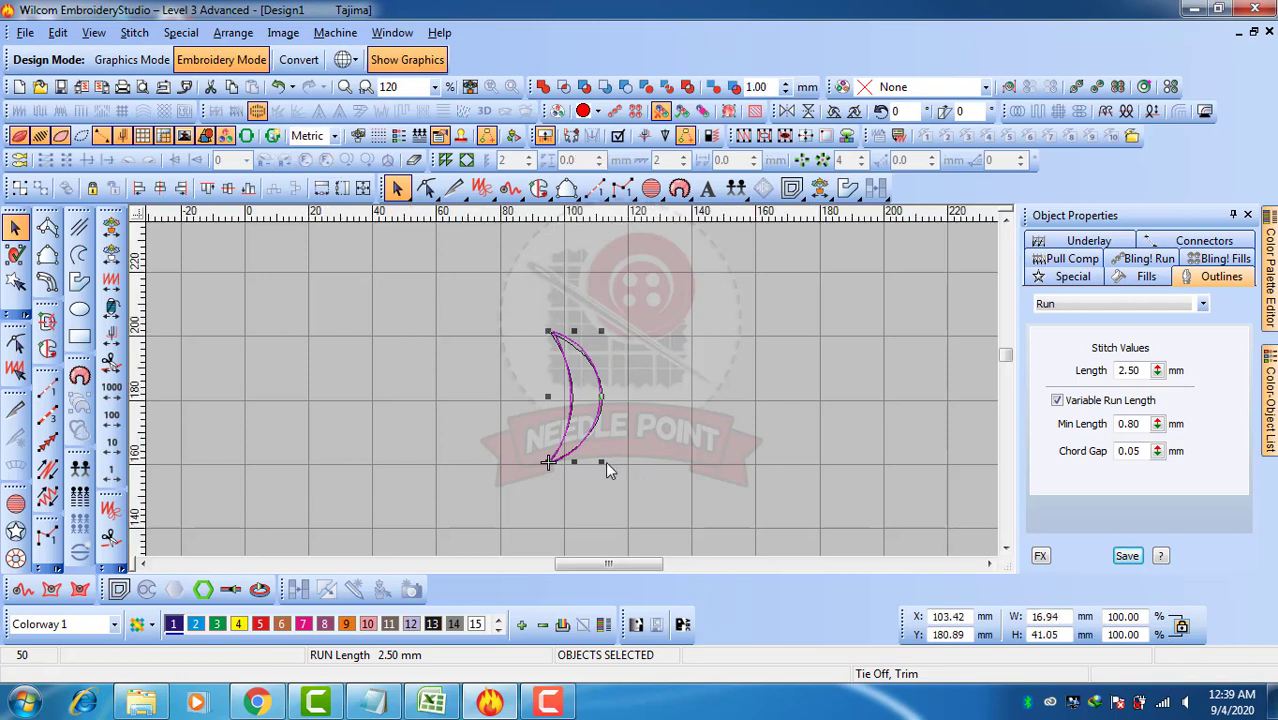
left_click_drag(603, 461, 575, 432)
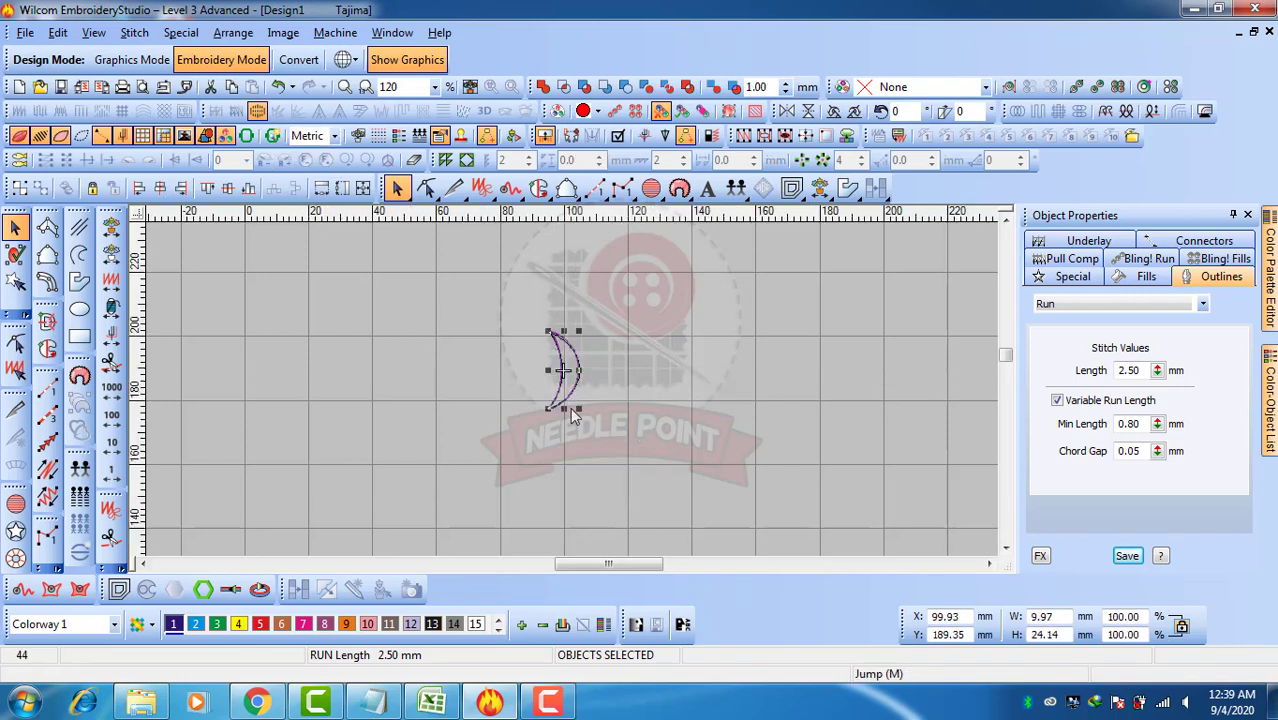
key("0")
left_click(720, 383)
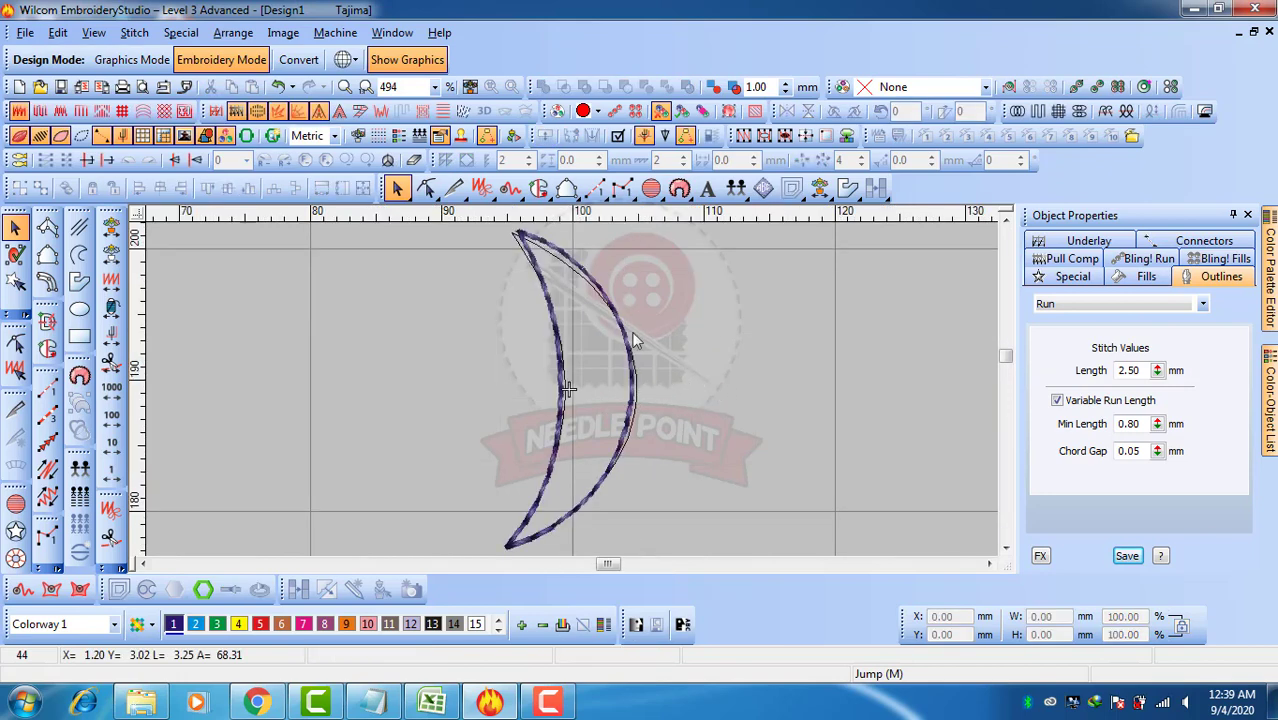
Recolour the run-stitched crescent with green colour 3 and move it about 13 mm to the left, off the vector outline.
left_click(598, 286)
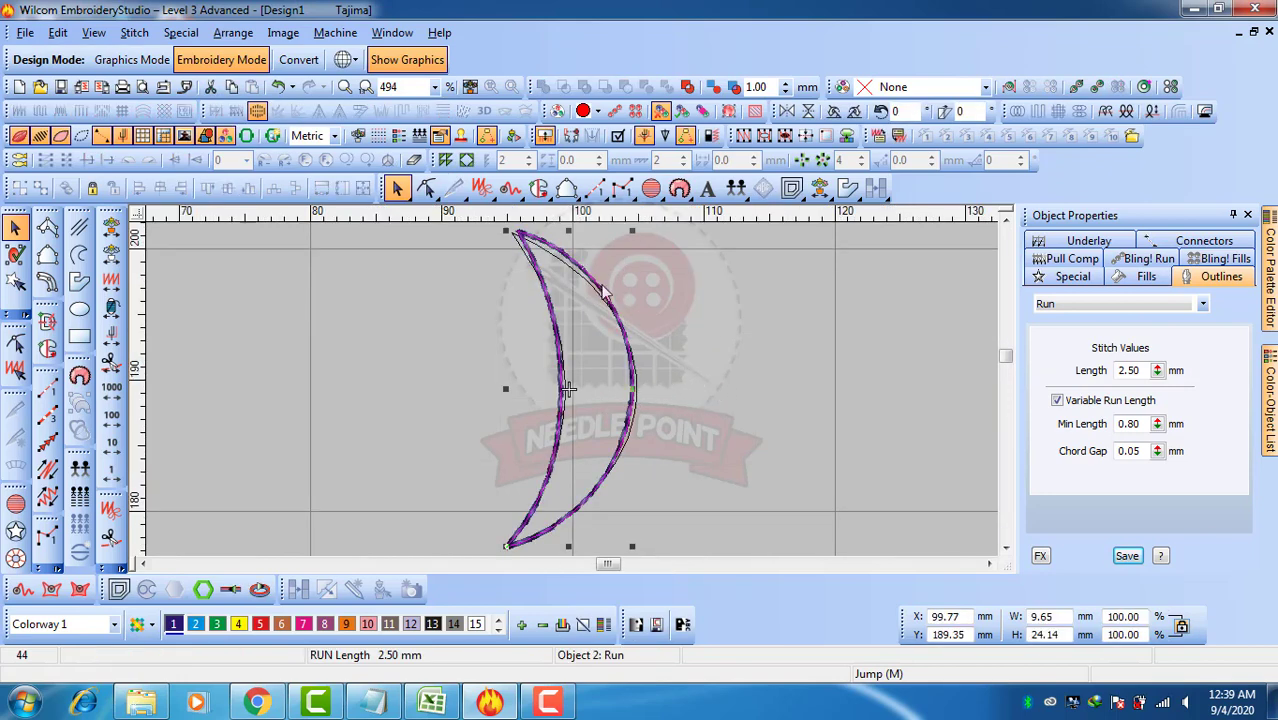
left_click(216, 626)
left_click(740, 414)
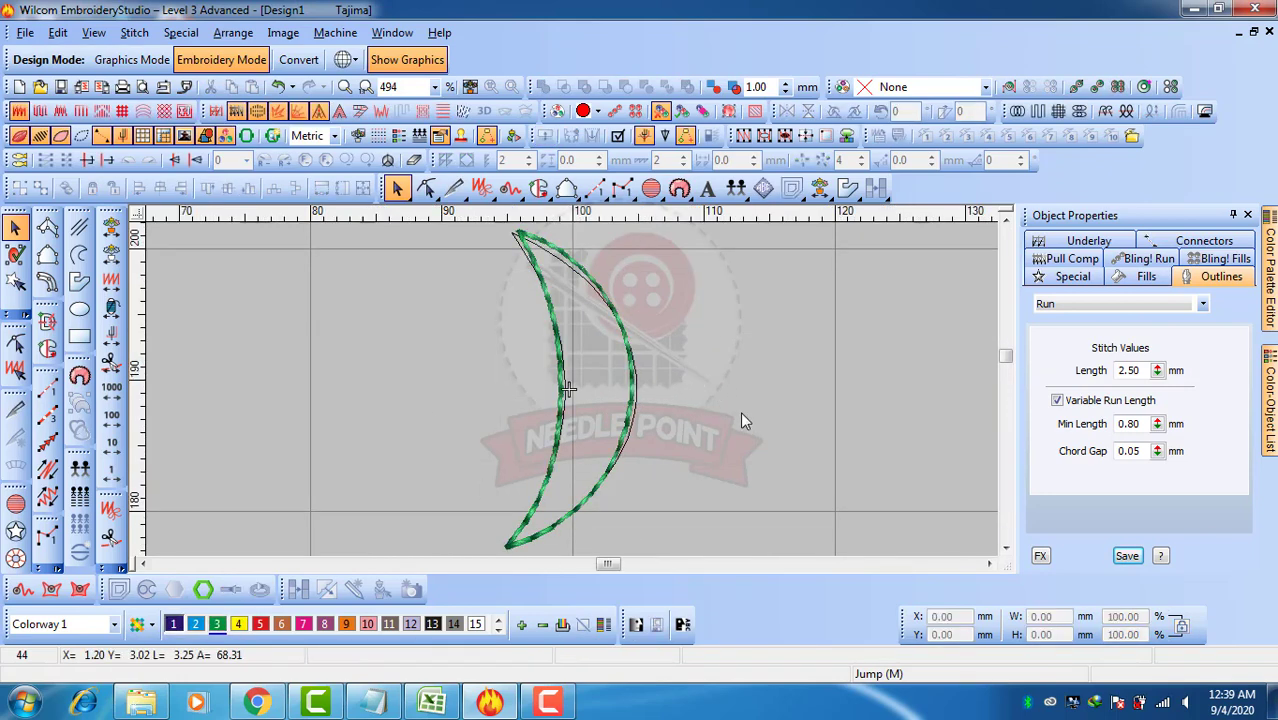
left_click(569, 263)
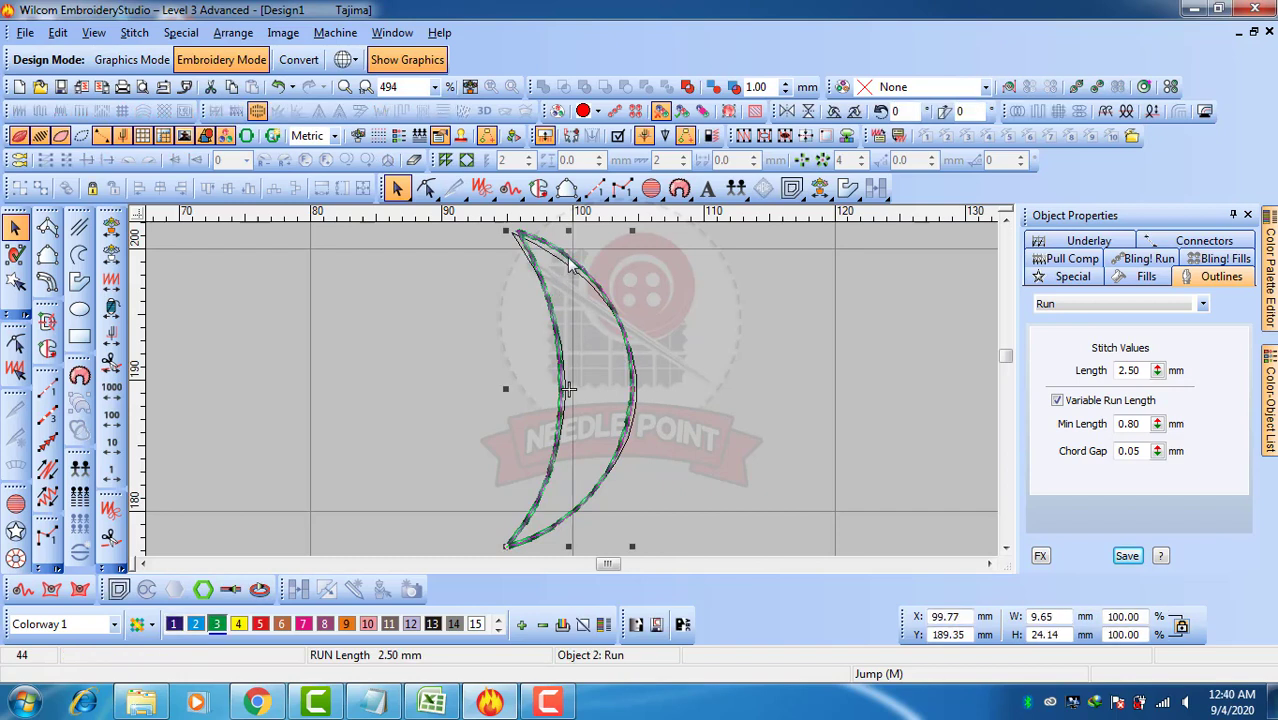
left_click_drag(569, 263, 395, 262)
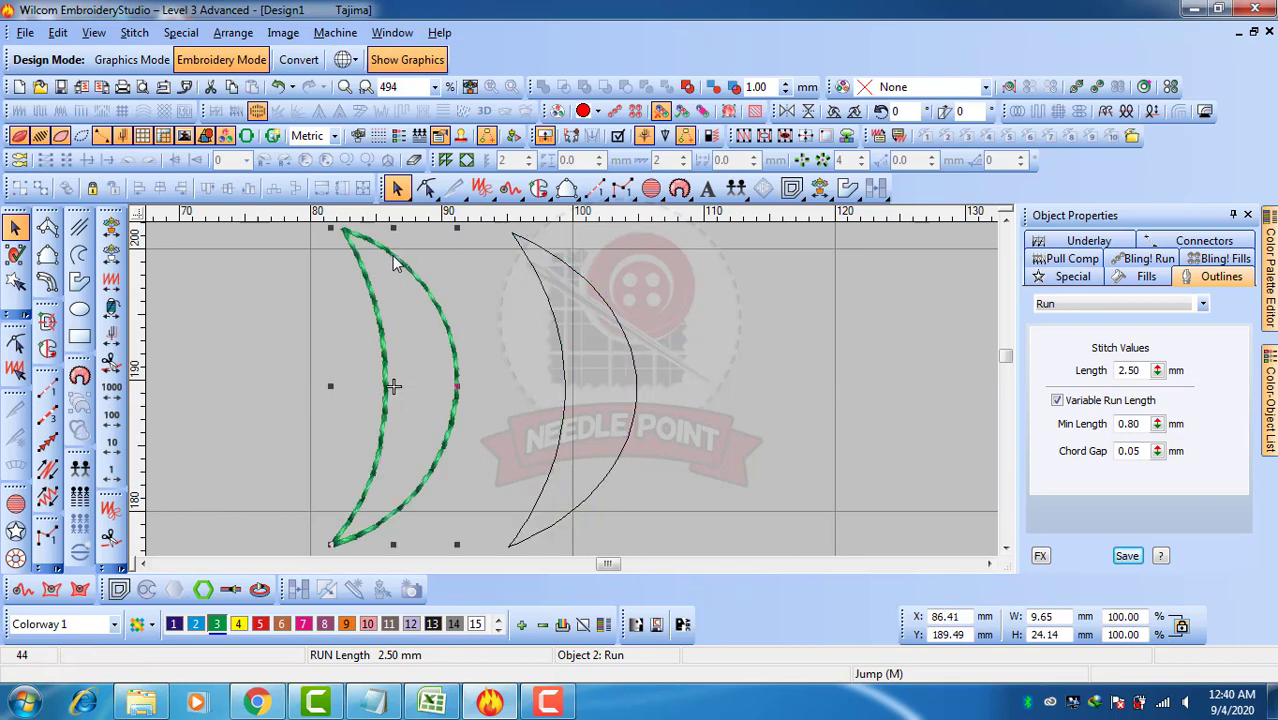
left_click(716, 411)
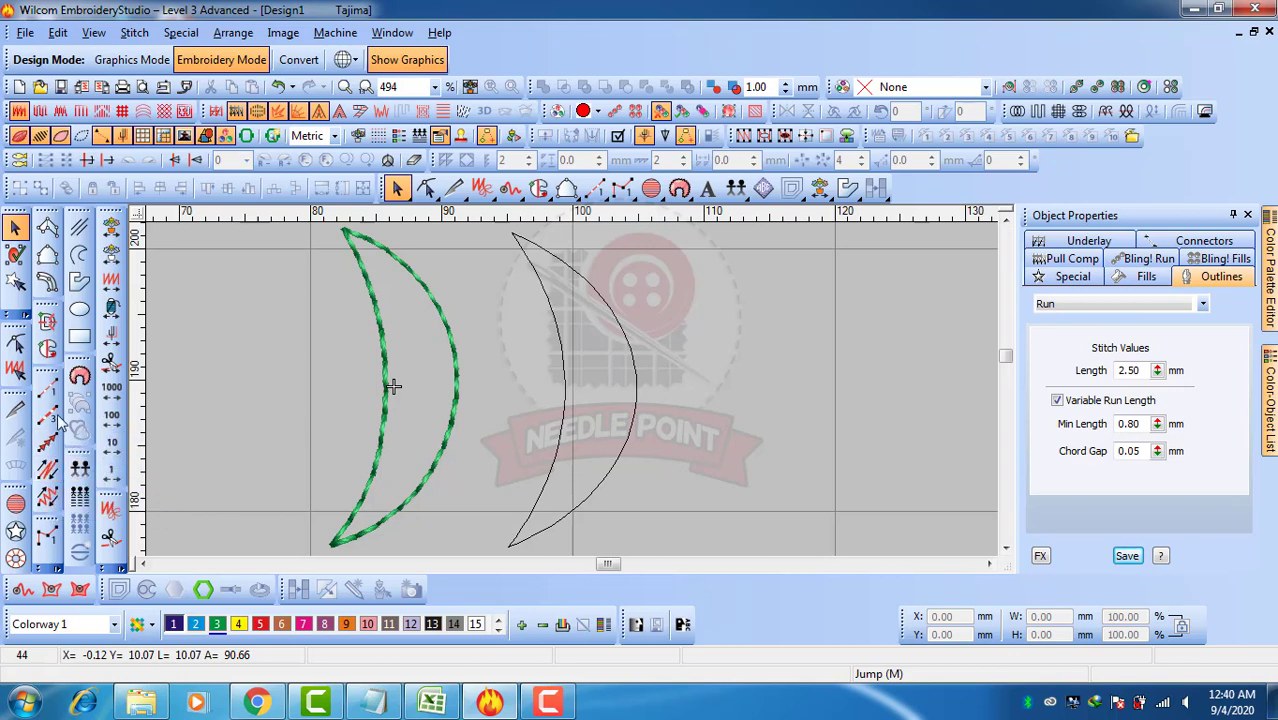
Place a copy of the vector crescent to the right of the original, level with it.
left_click(564, 424)
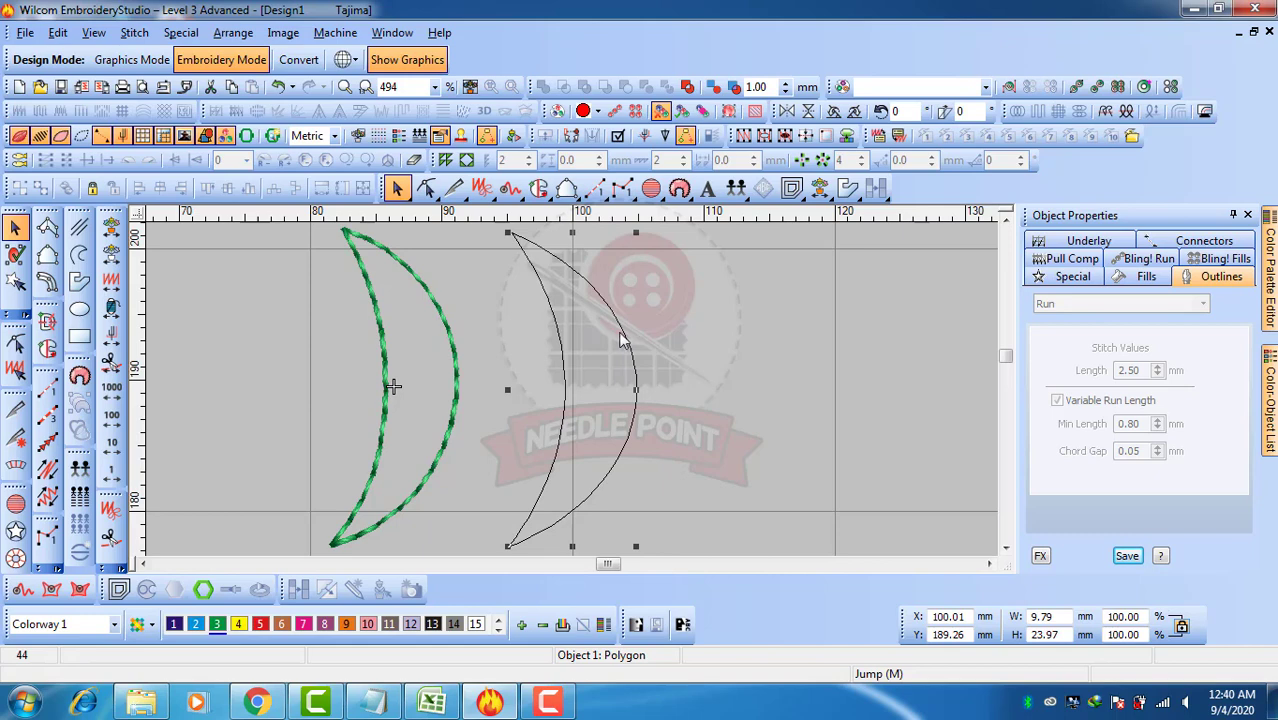
left_click_drag(630, 331, 789, 331)
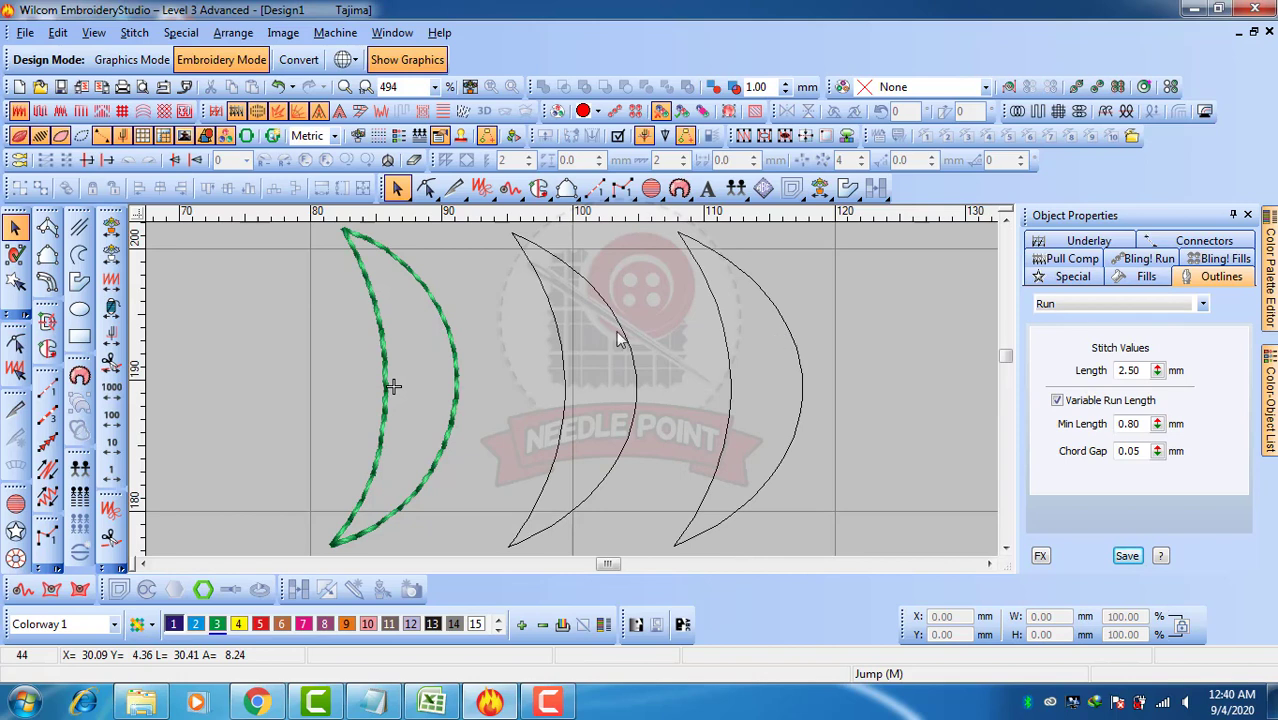
left_click(622, 333)
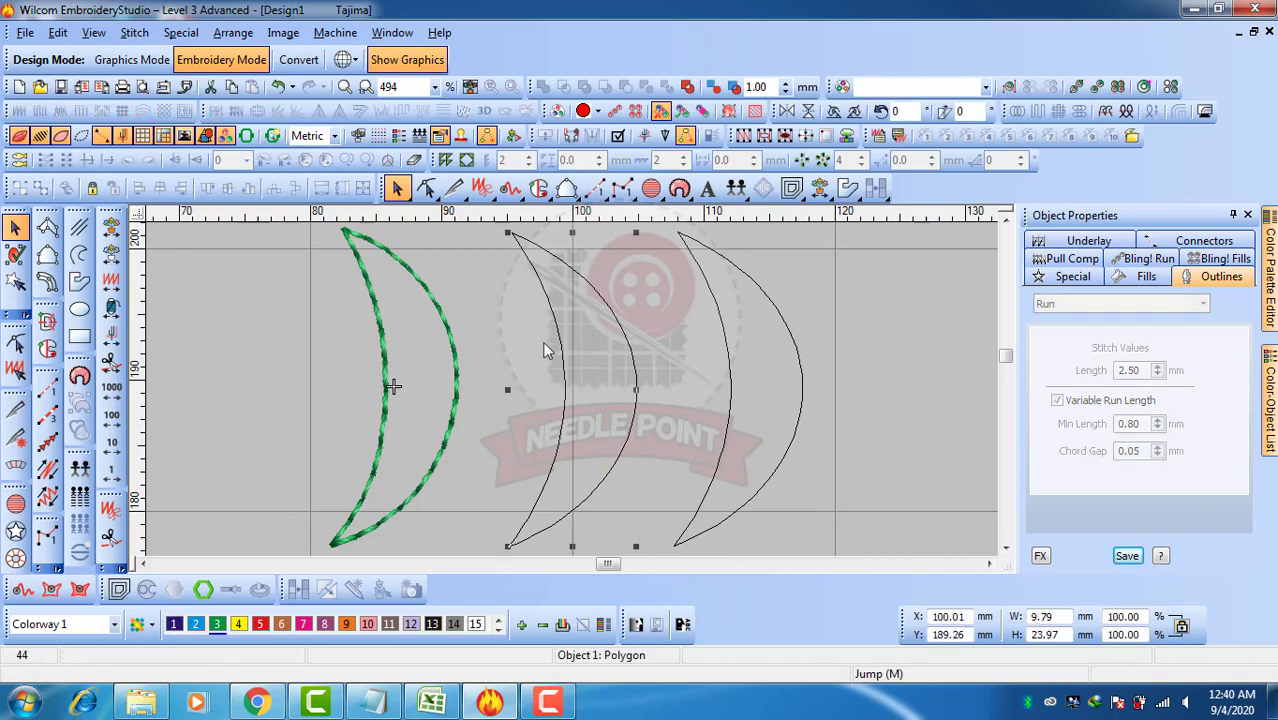
left_click(383, 326)
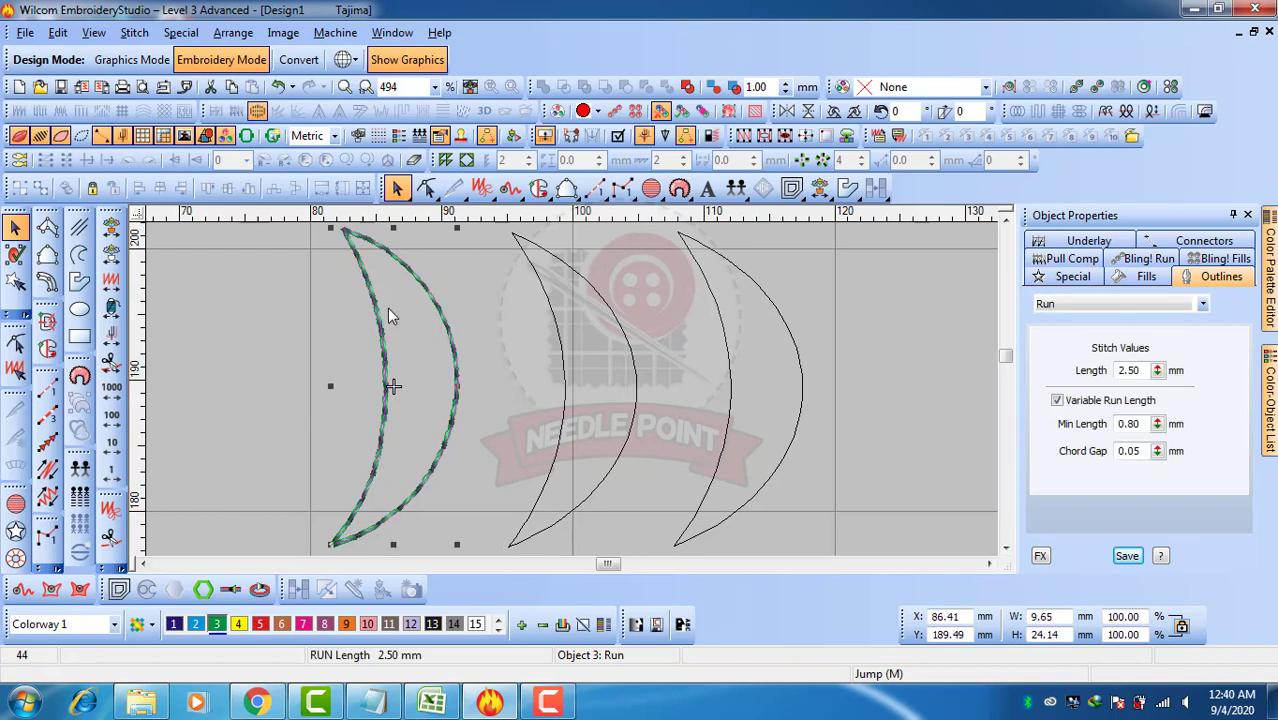
Convert the middle vector crescent to a Run stitch outline and recolour it with green colour 3.
left_click(556, 317)
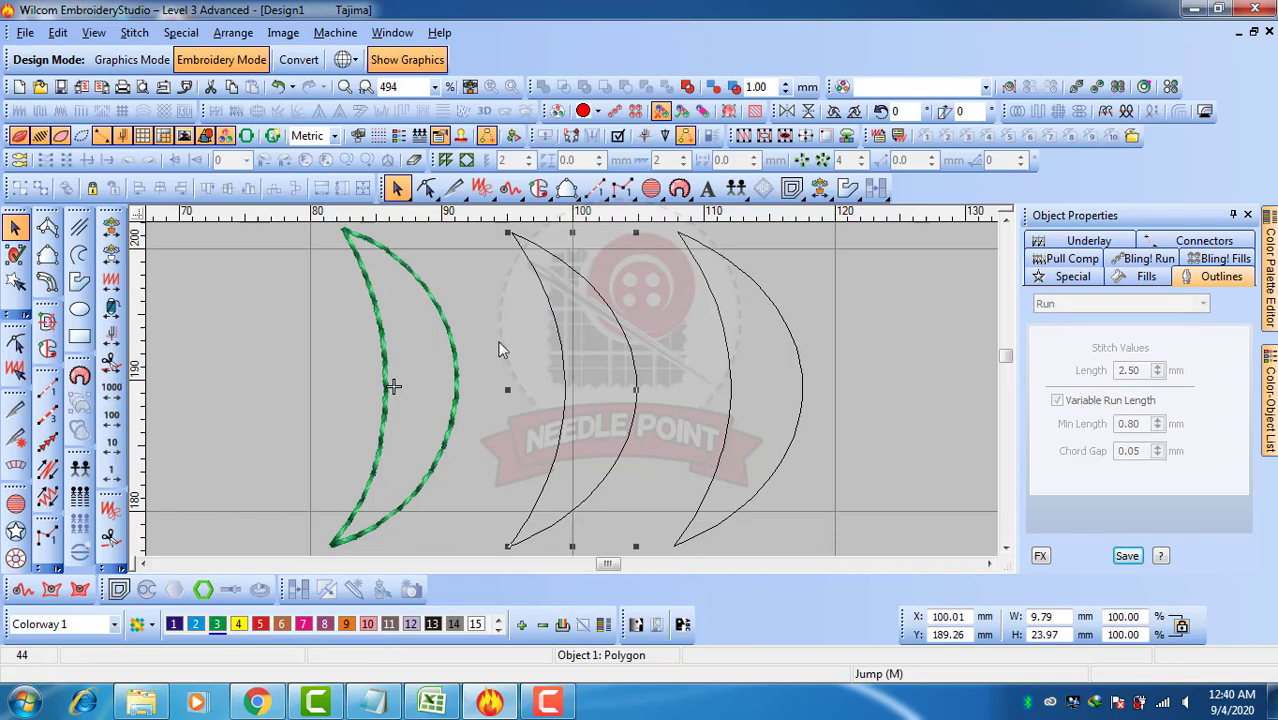
left_click(49, 389)
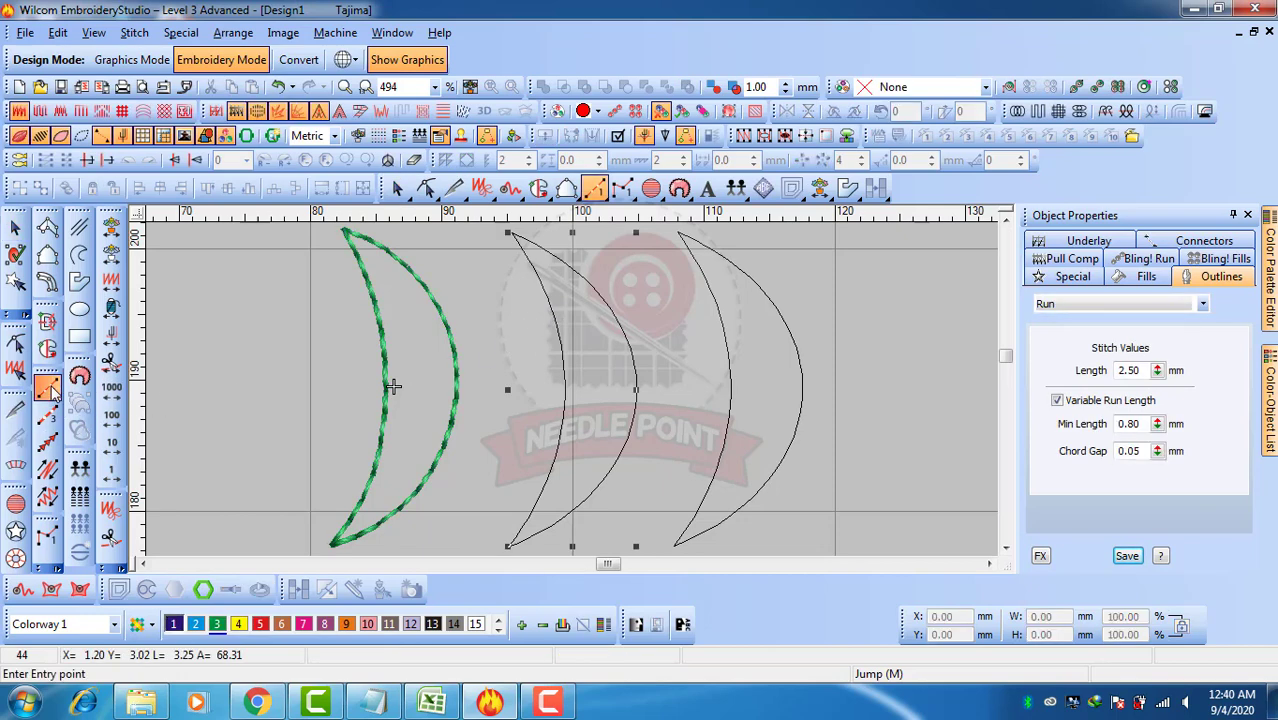
key("Return")
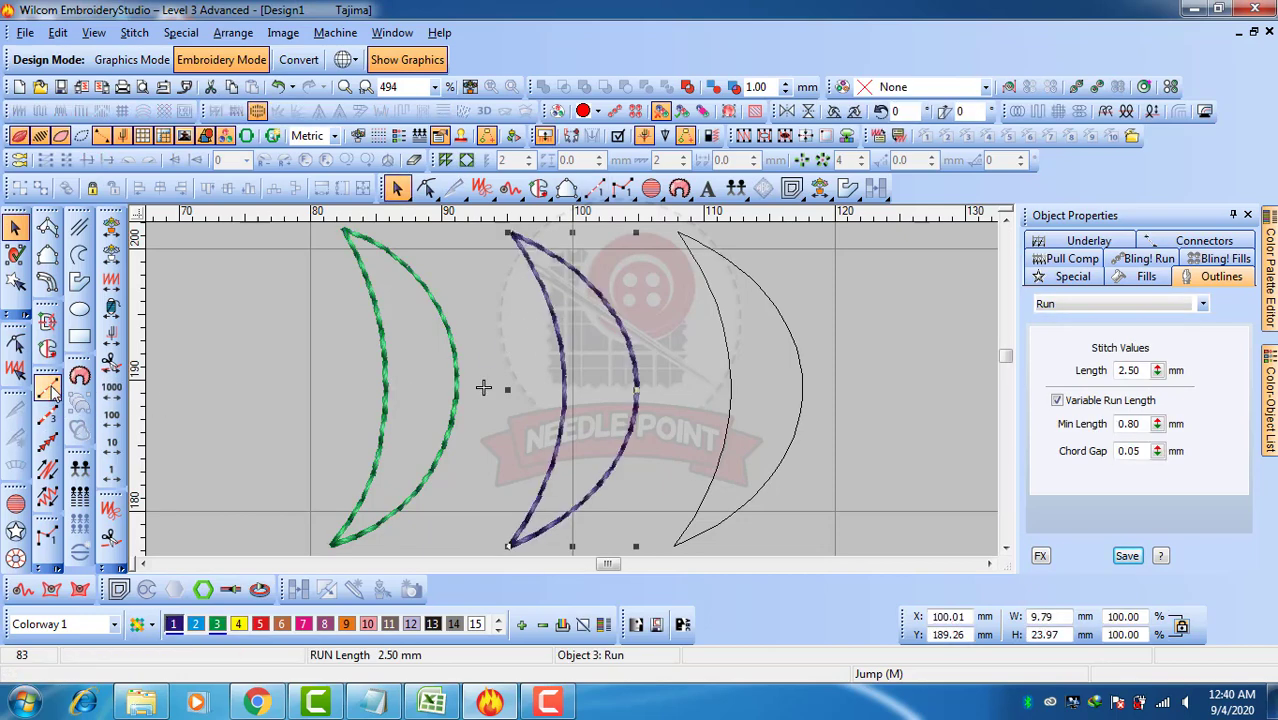
left_click(216, 624)
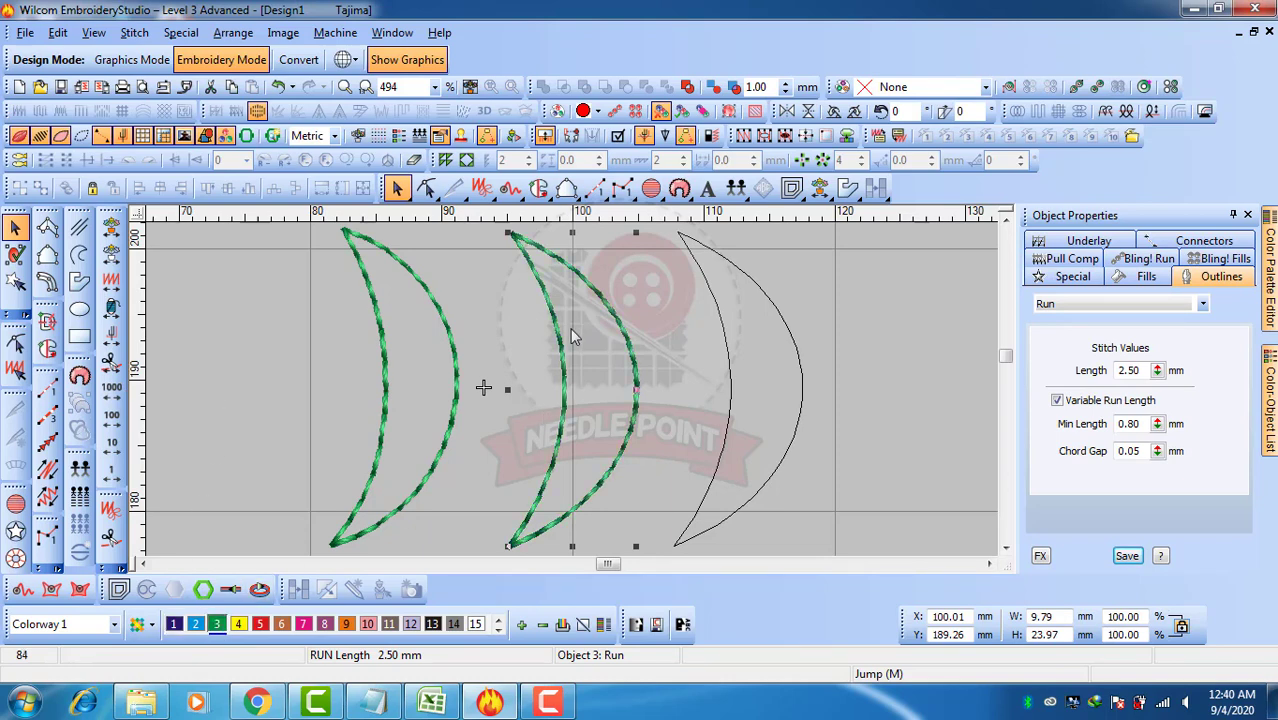
left_click(655, 340)
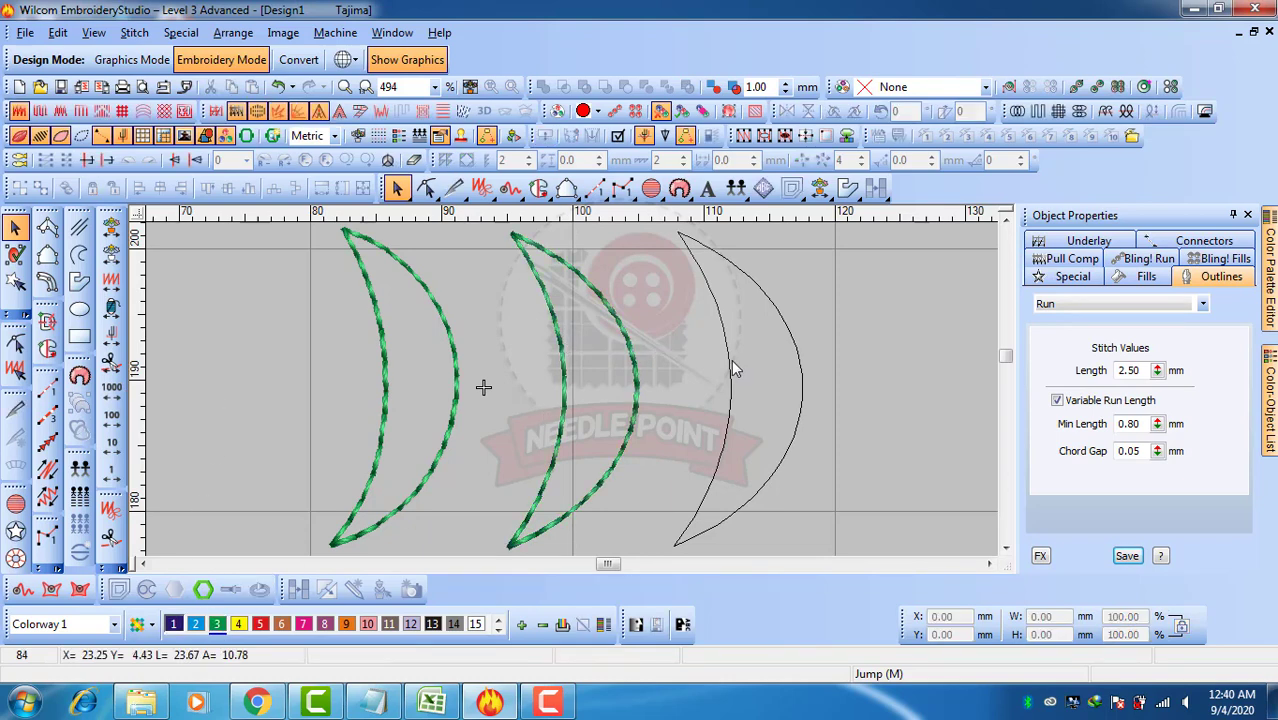
Delete the manually traced green run-stitch crescent at the far left of the row.
left_click(733, 362)
left_click(452, 372)
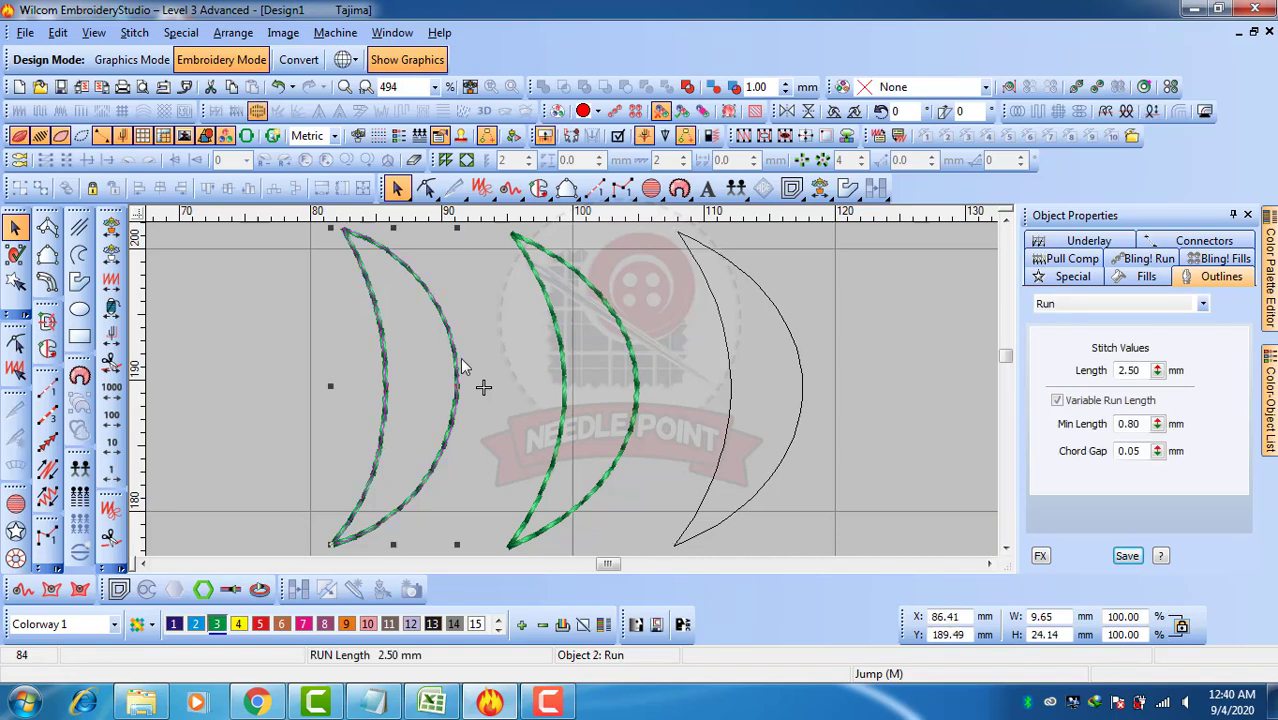
key("Delete")
Place three copies of the remaining vector crescent side by side to its right, about 11 to 12 mm apart.
left_click(733, 387)
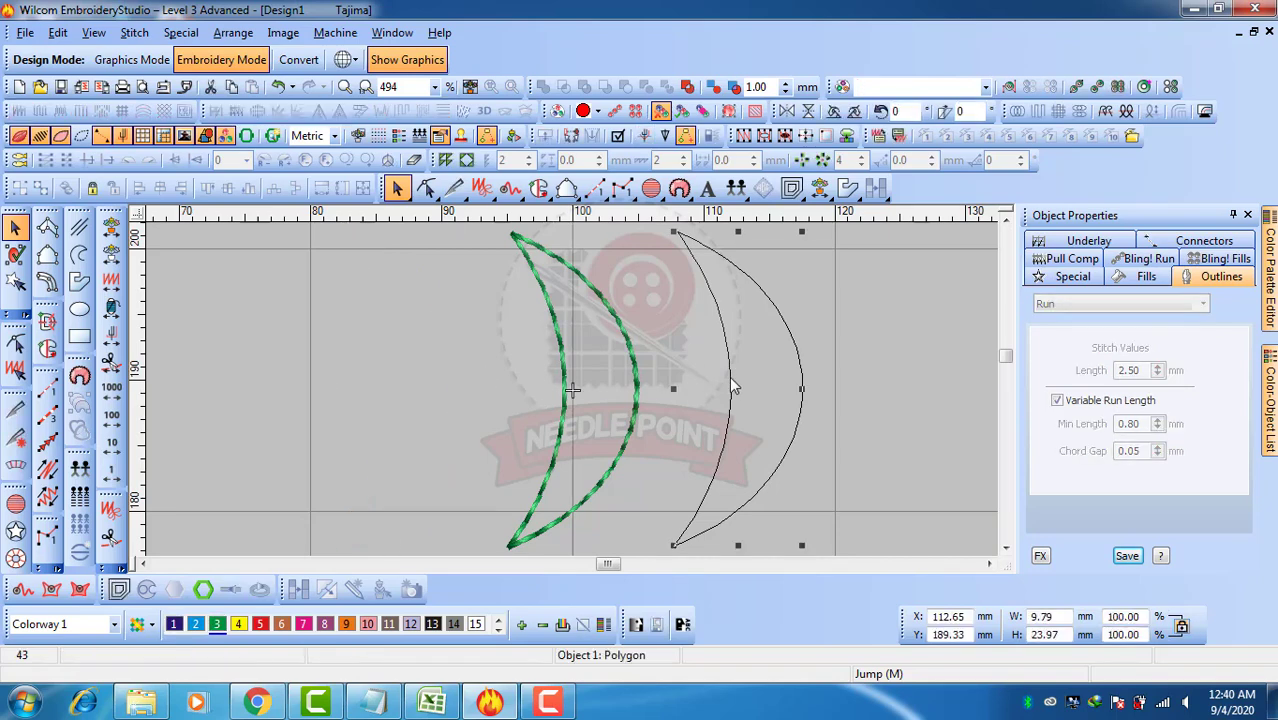
left_click_drag(736, 385, 872, 370)
key("Escape")
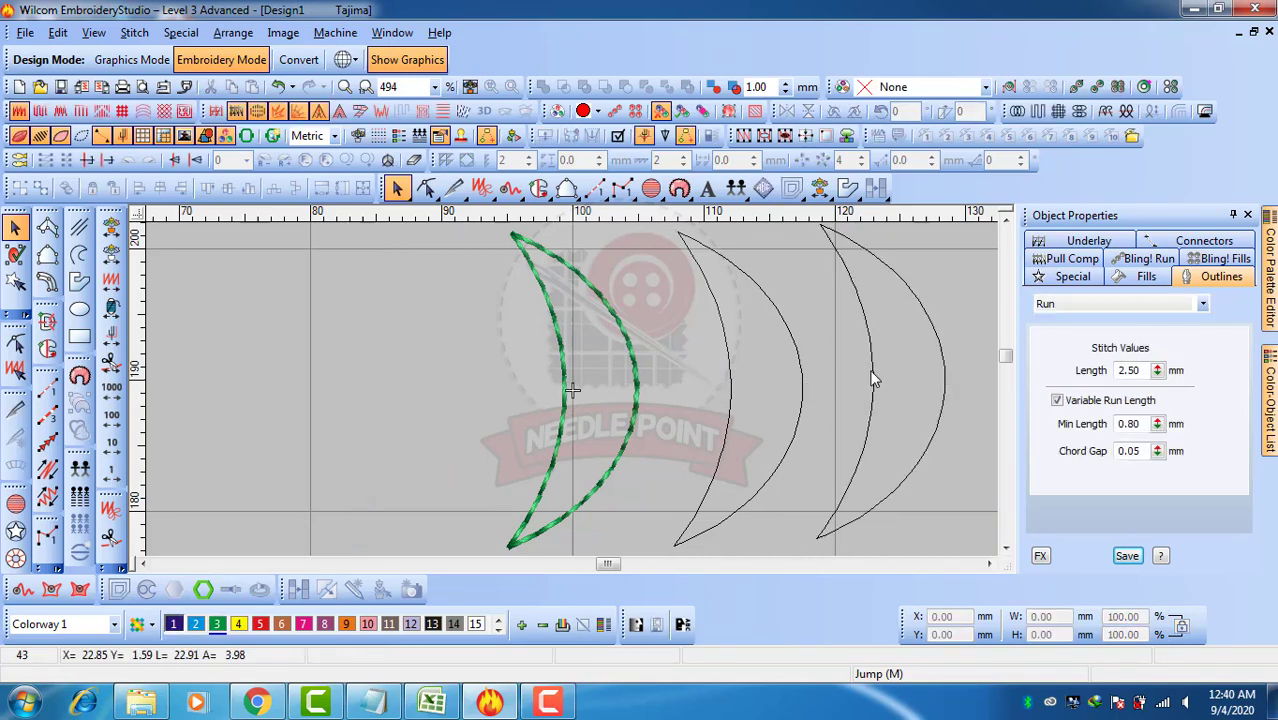
key("shift+z")
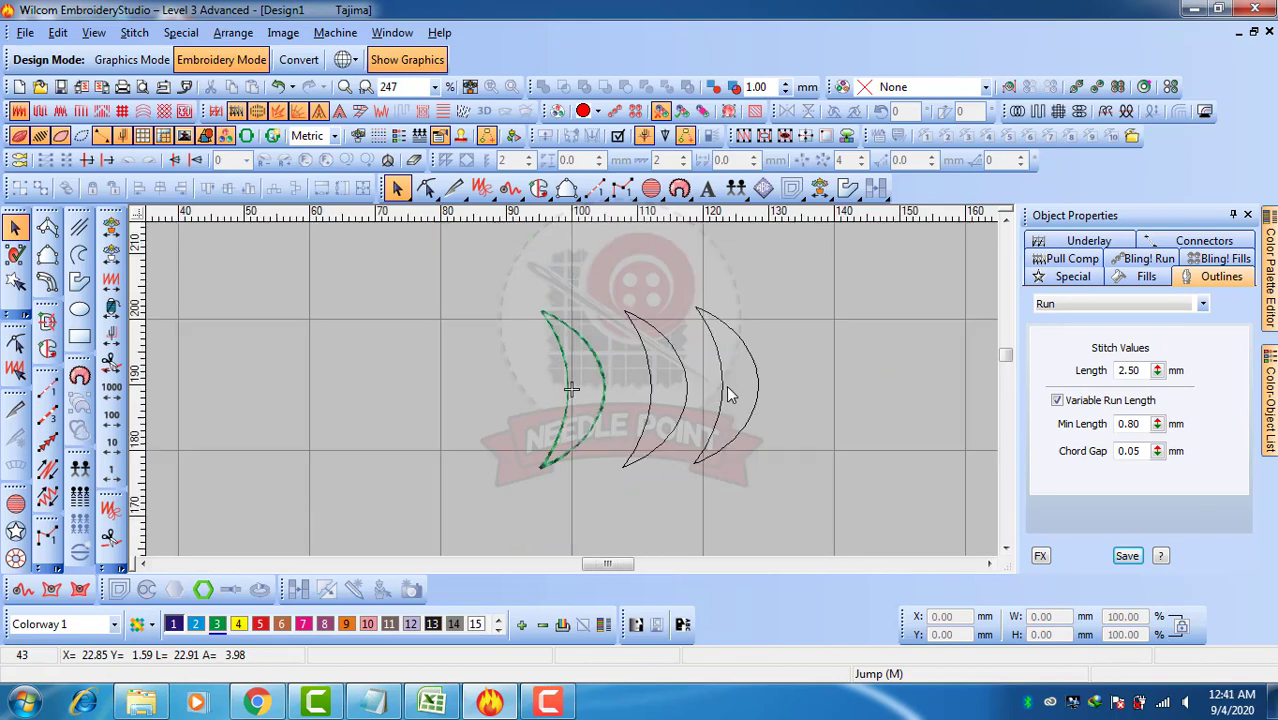
left_click_drag(724, 386, 877, 391)
key("Escape")
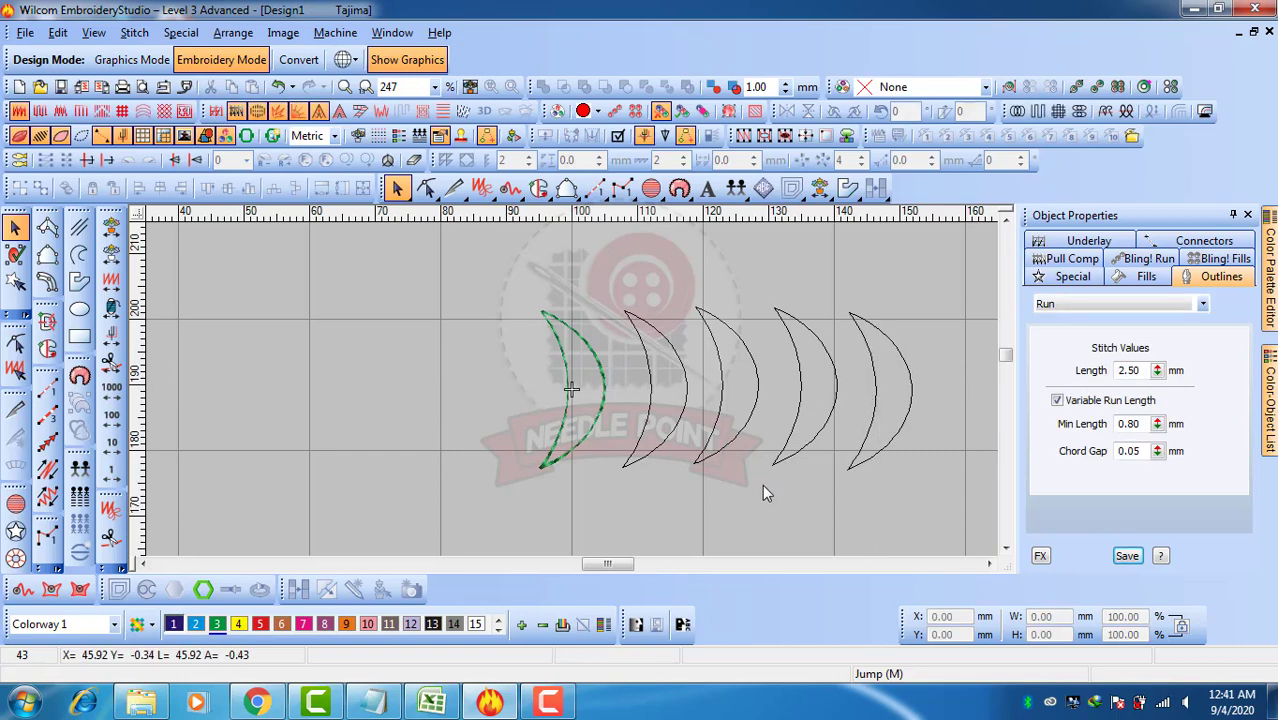
Convert the vector crescent beside the run-stitched one to a Triple Run outline and recolour it with green colour 3.
left_click(670, 446)
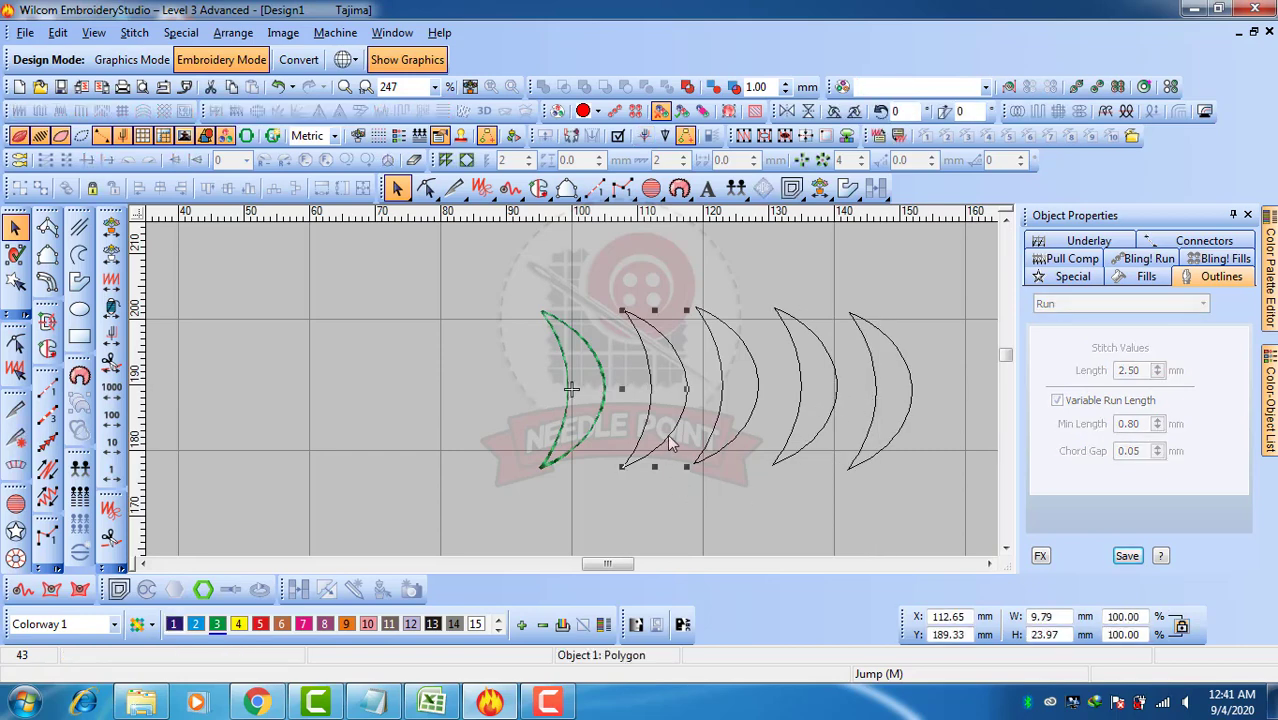
left_click(47, 414)
key("Return")
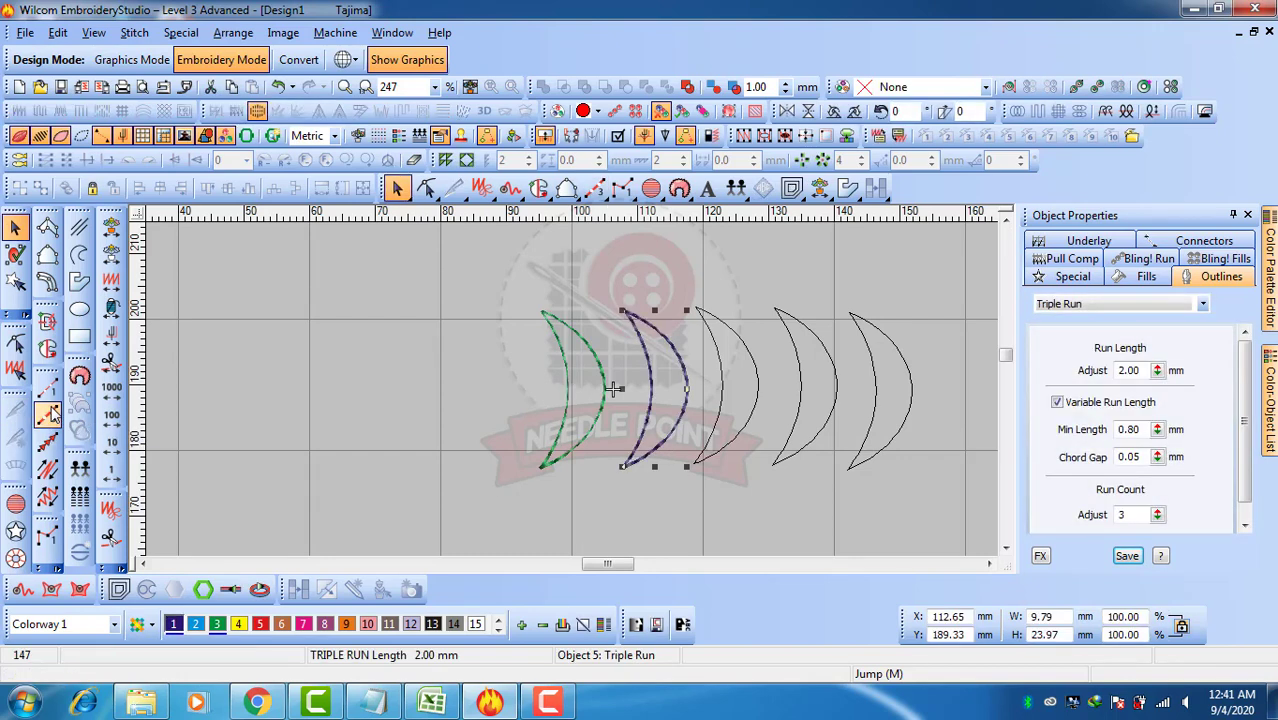
left_click(364, 503)
key("0")
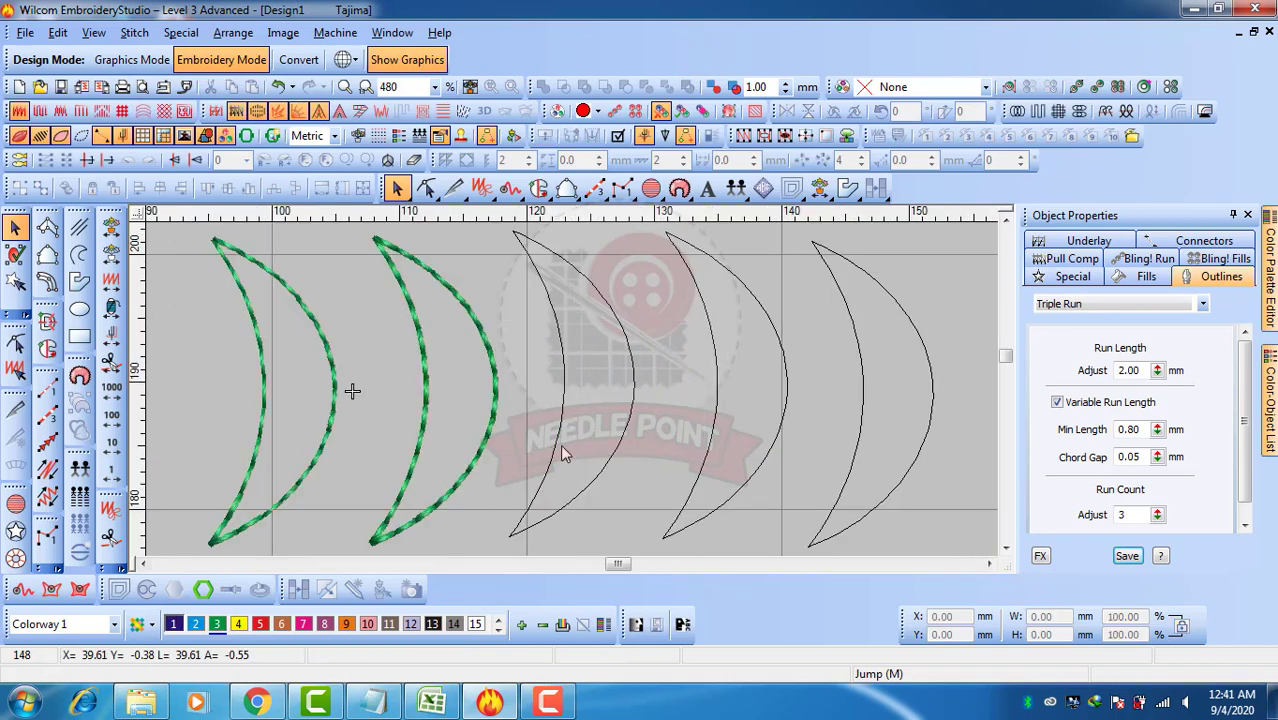
Convert the third crescent to a Motif Run outline and recolour it with green colour 3.
left_click(560, 437)
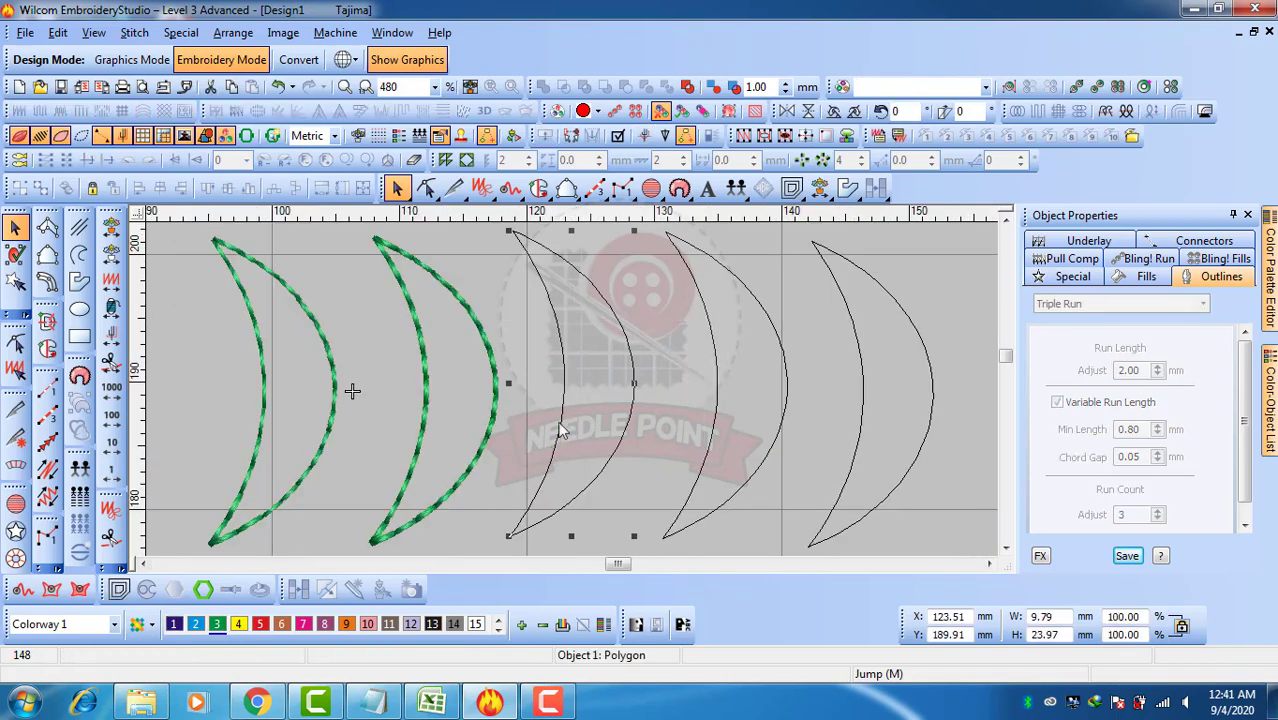
left_click(45, 446)
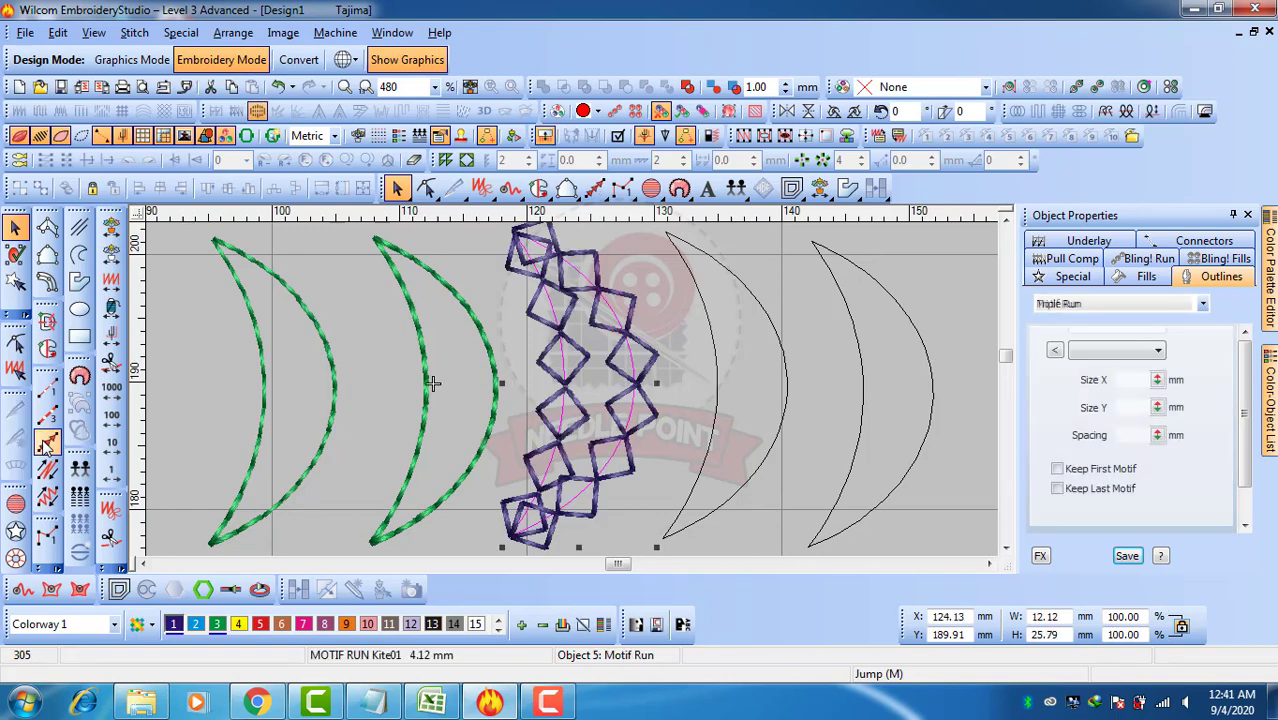
left_click(15, 228)
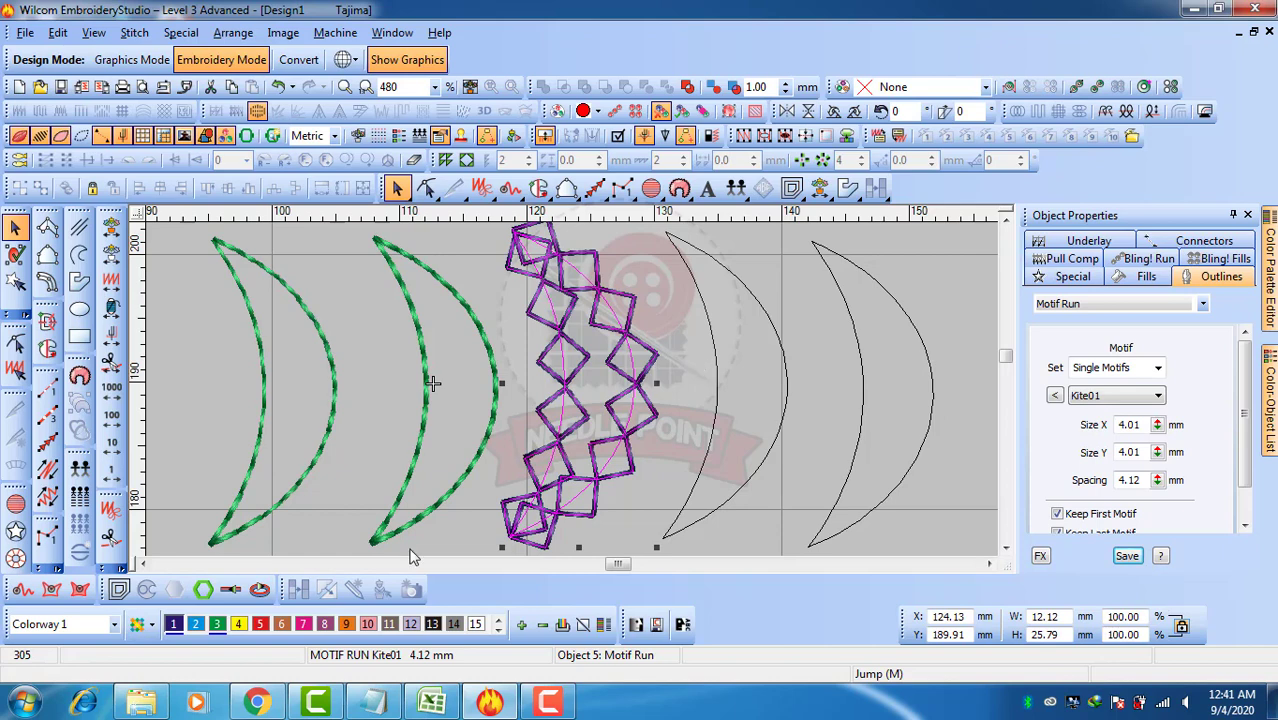
left_click(216, 625)
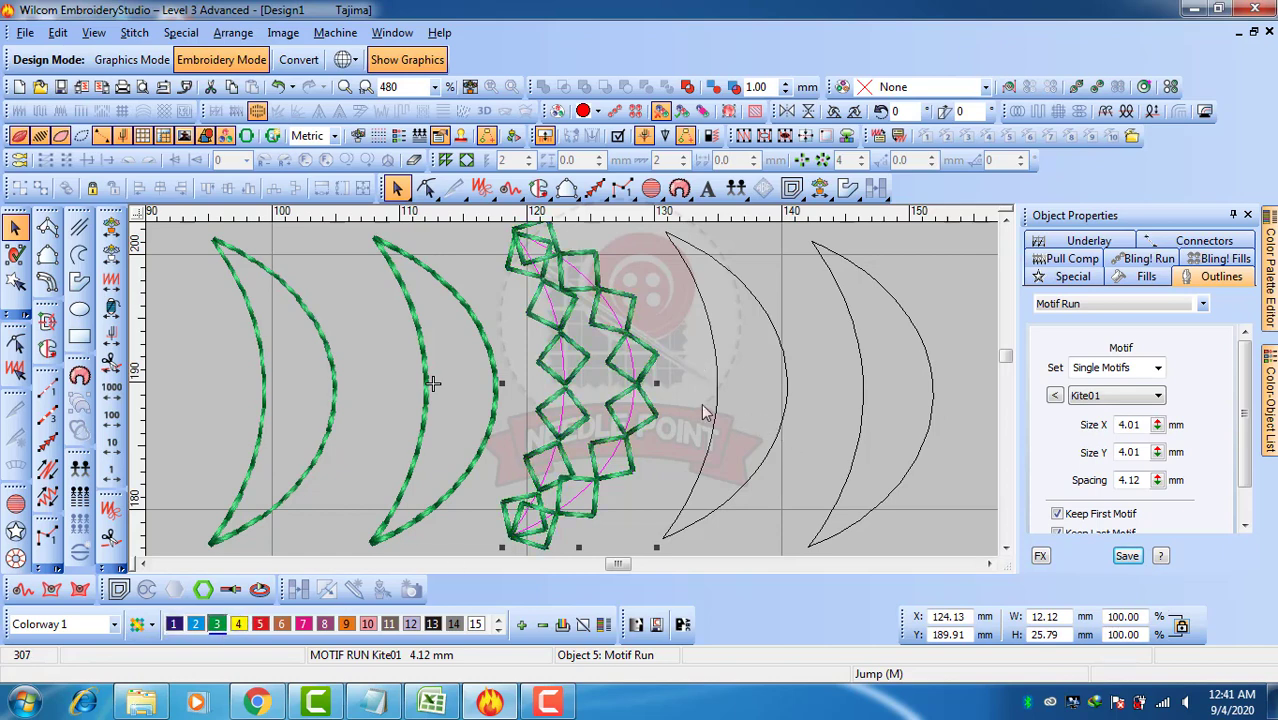
Open the motif samples for the third crescent and try the Heart01, Kite02 and Curve18 motifs on its outline.
left_click(1055, 396)
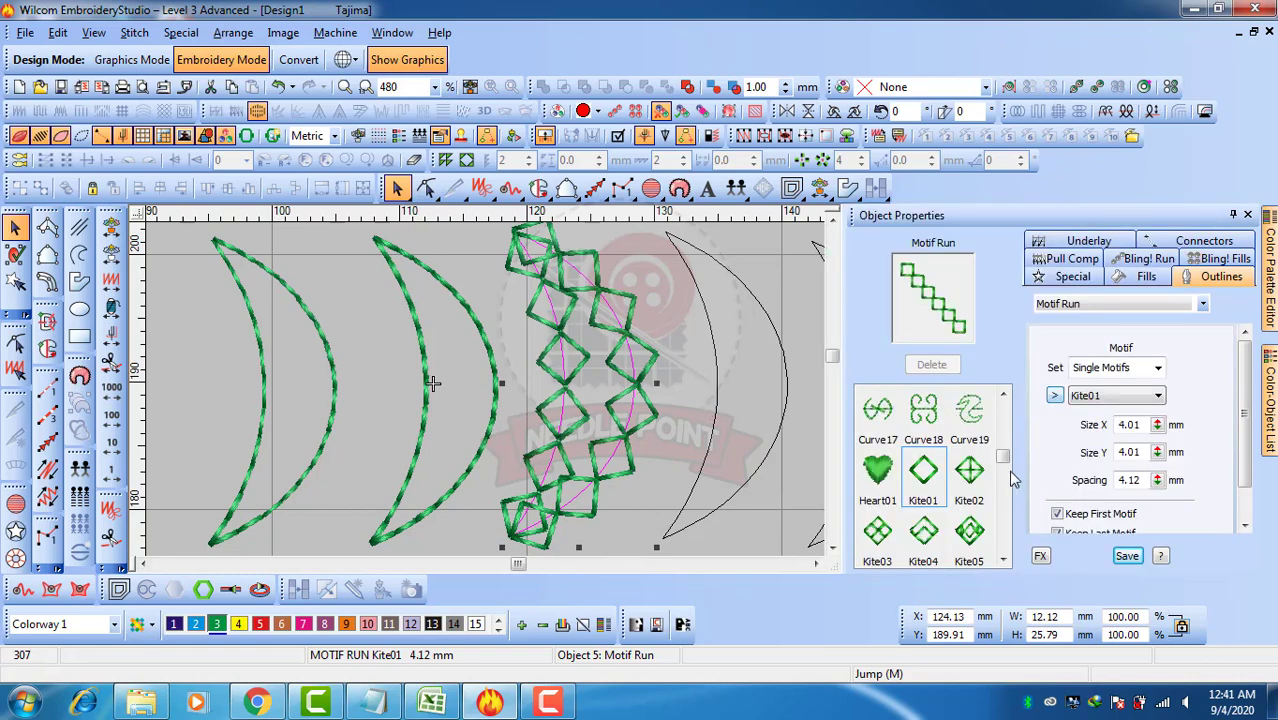
left_click(888, 476)
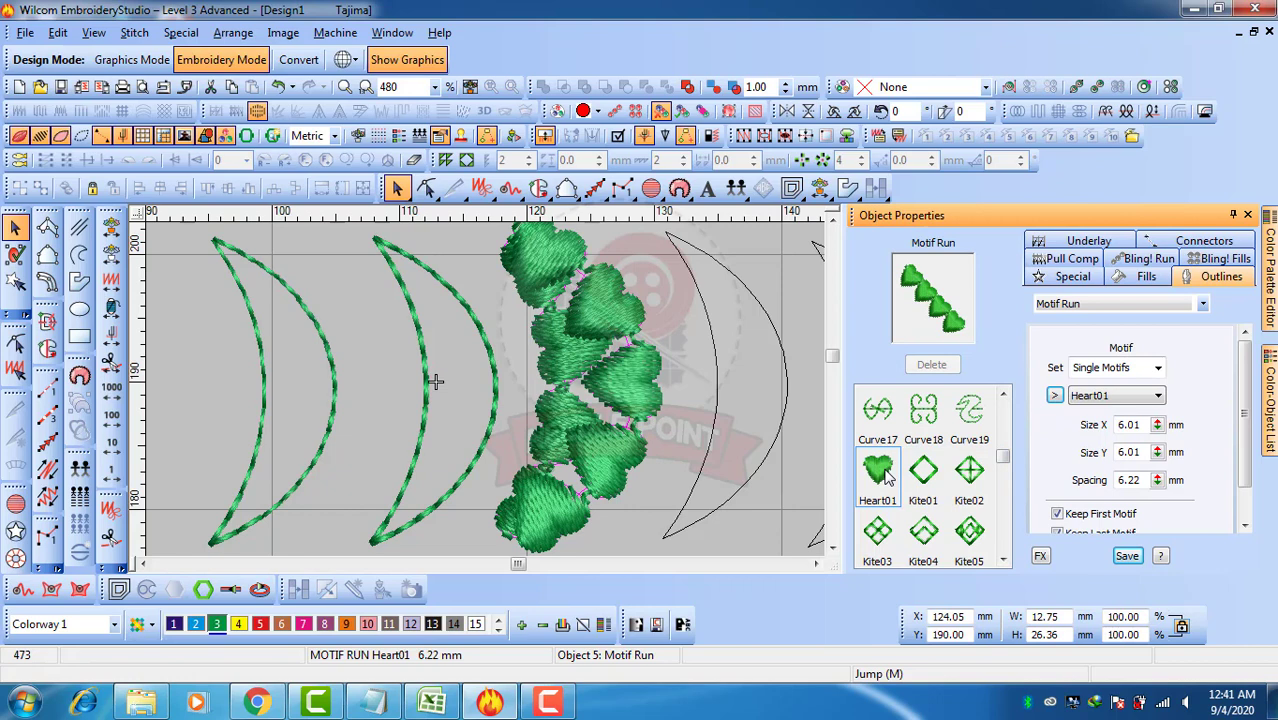
left_click(969, 472)
left_click(921, 418)
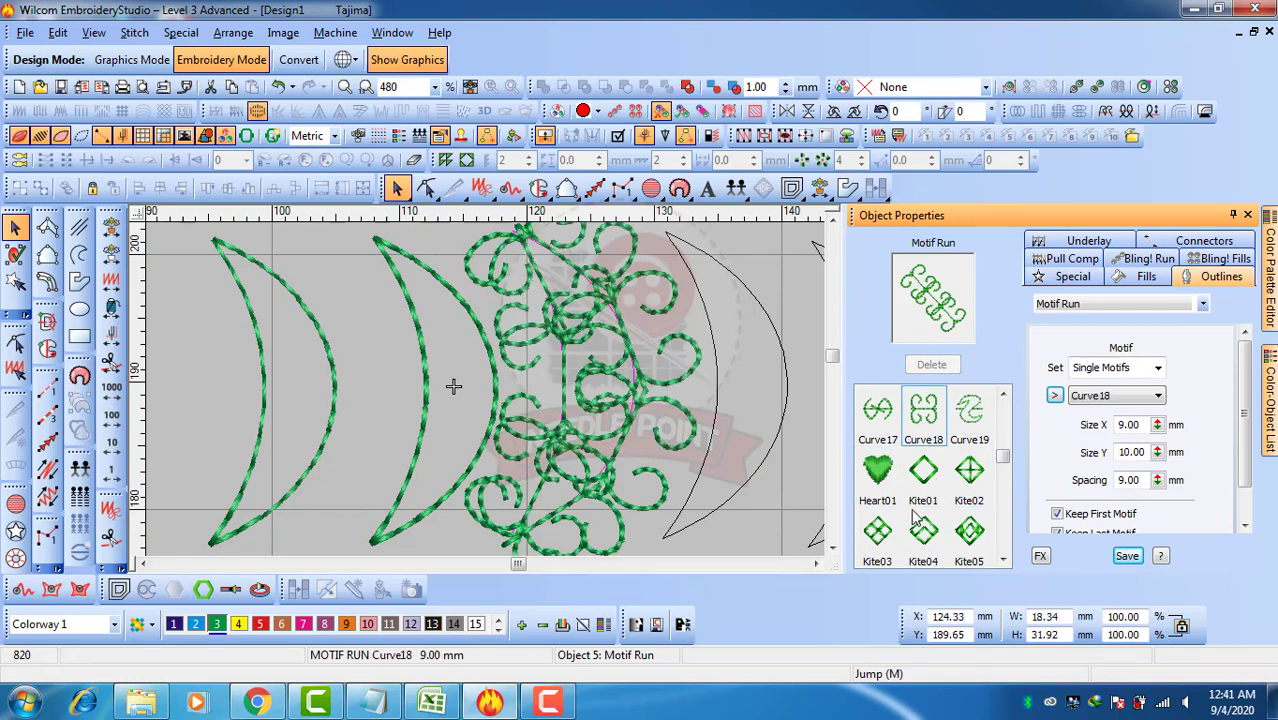
Try the kite motifs Kite03 to Kite08 and Kite11 on the third crescent's outline.
left_click(880, 538)
left_click(969, 538)
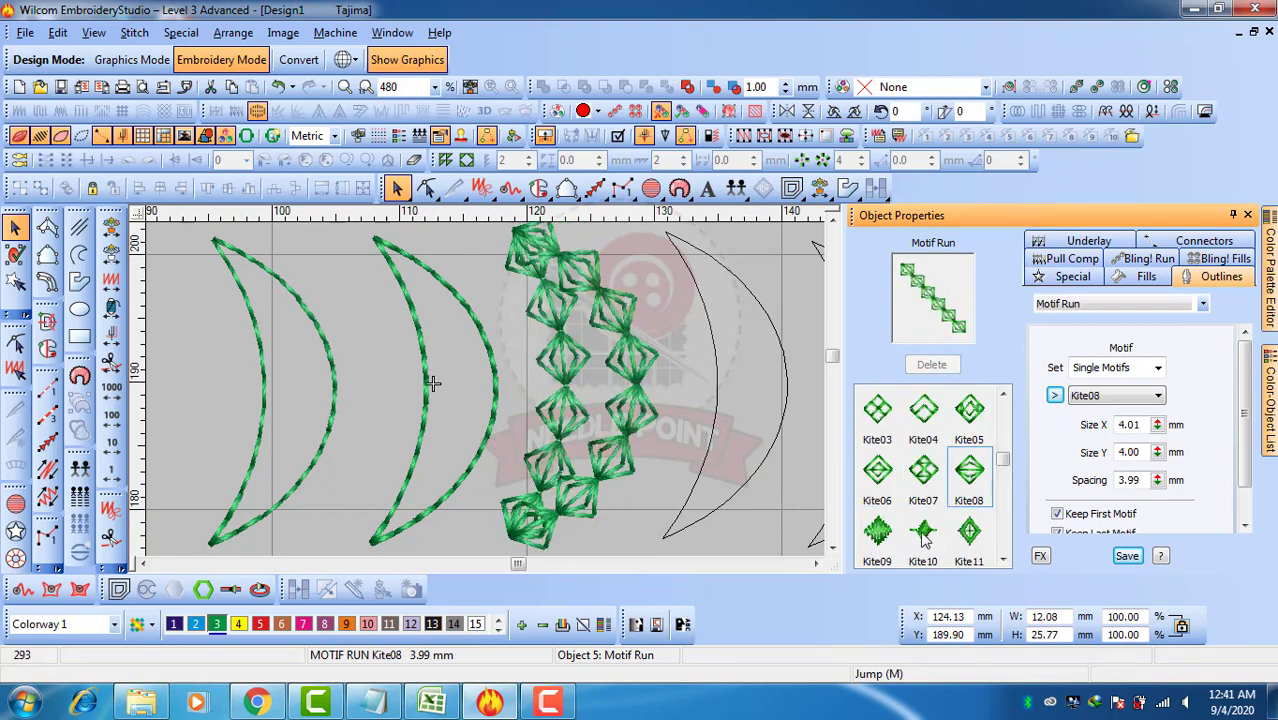
left_click(930, 476)
left_click(879, 466)
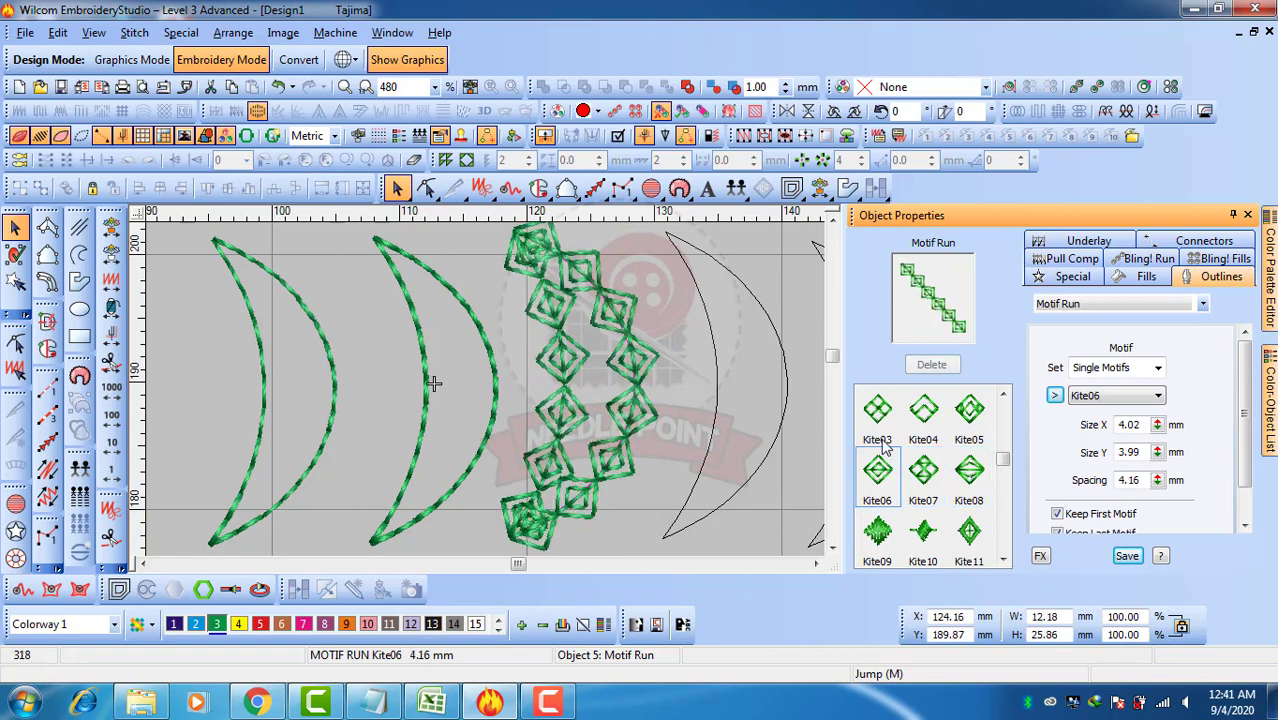
left_click(880, 412)
left_click(923, 412)
left_click(965, 415)
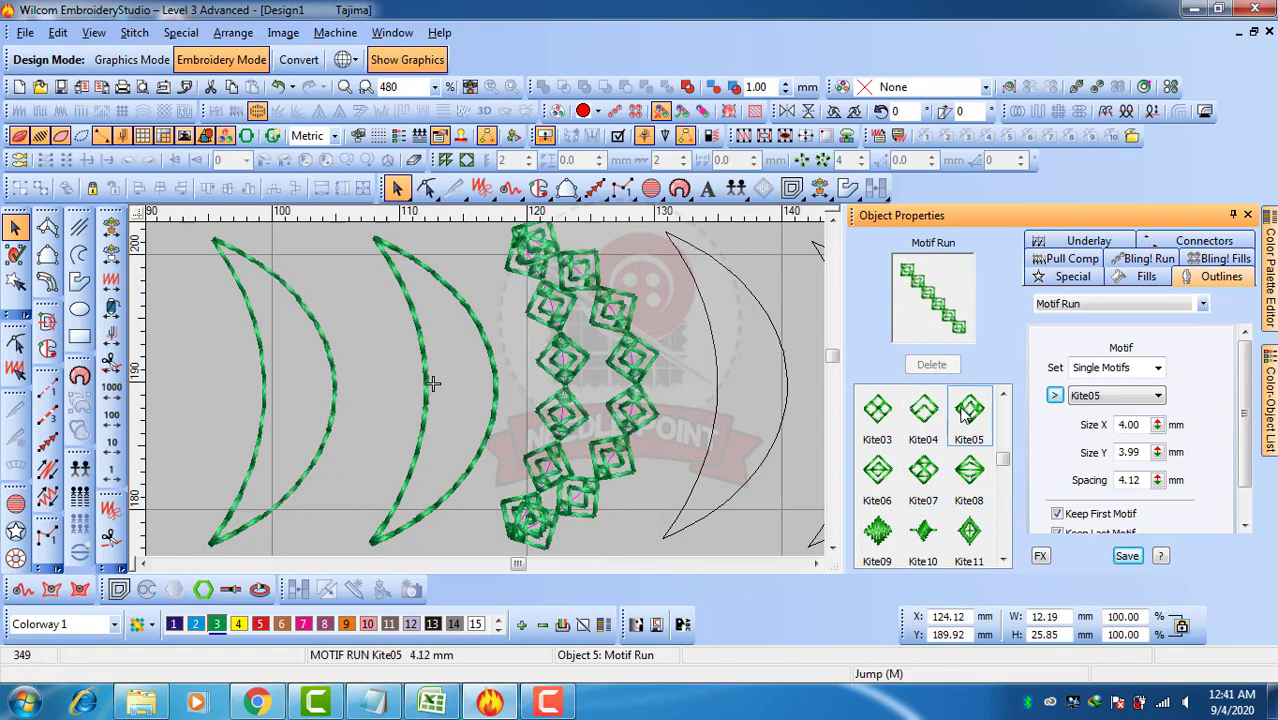
left_click(969, 481)
left_click(969, 539)
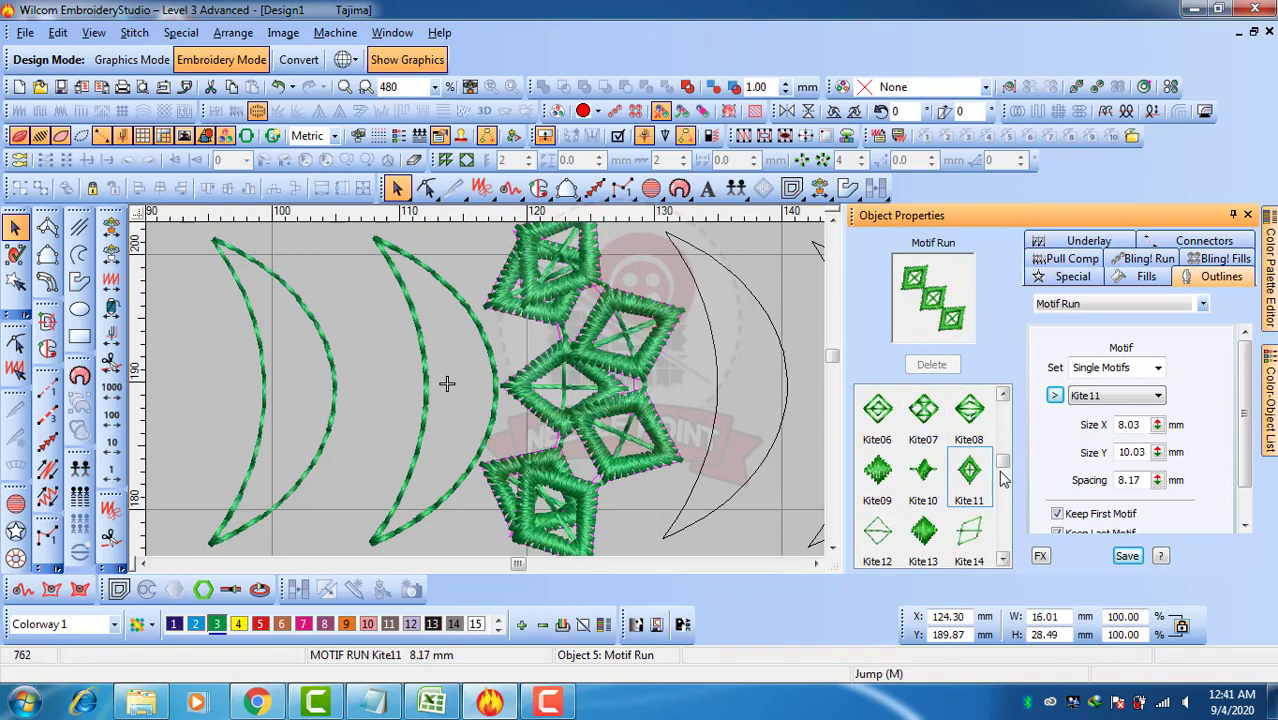
Try the Scroll05, Scroll04, Scroll03, Music01 and Scroll01 motifs on the third crescent's outline.
scroll(1003, 480, "down", 3)
left_click(978, 482)
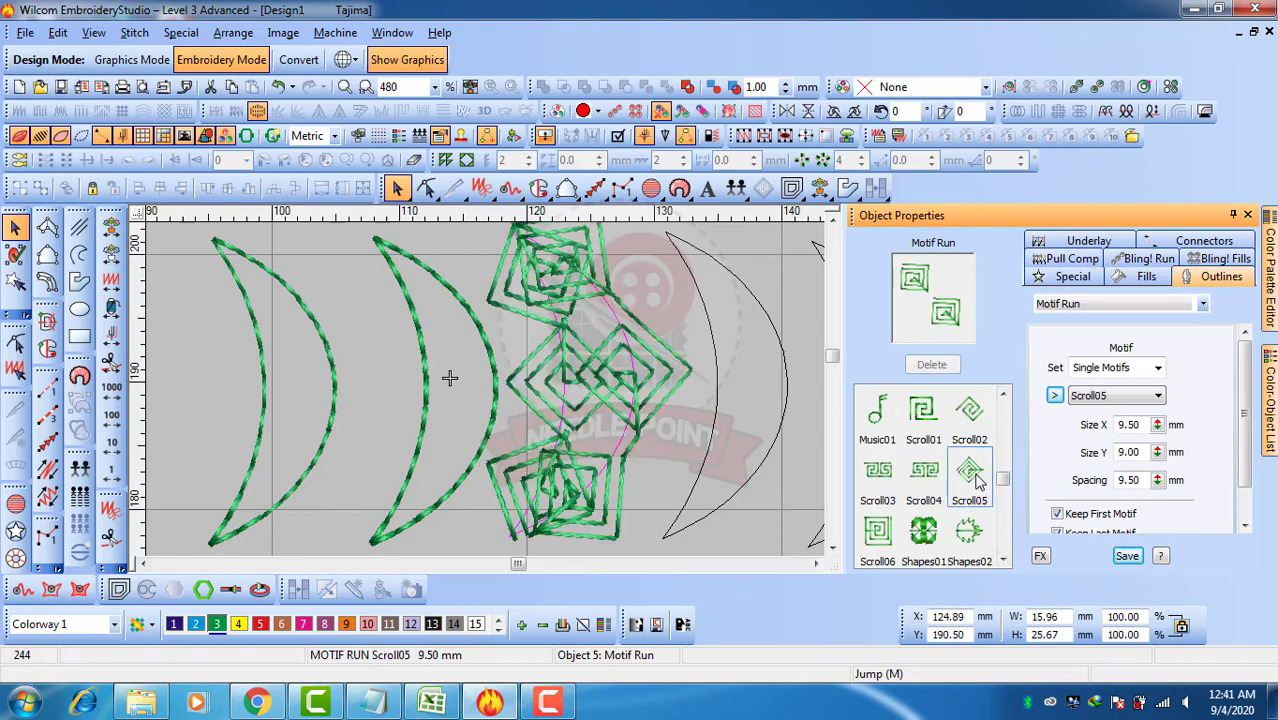
left_click(914, 475)
left_click(870, 472)
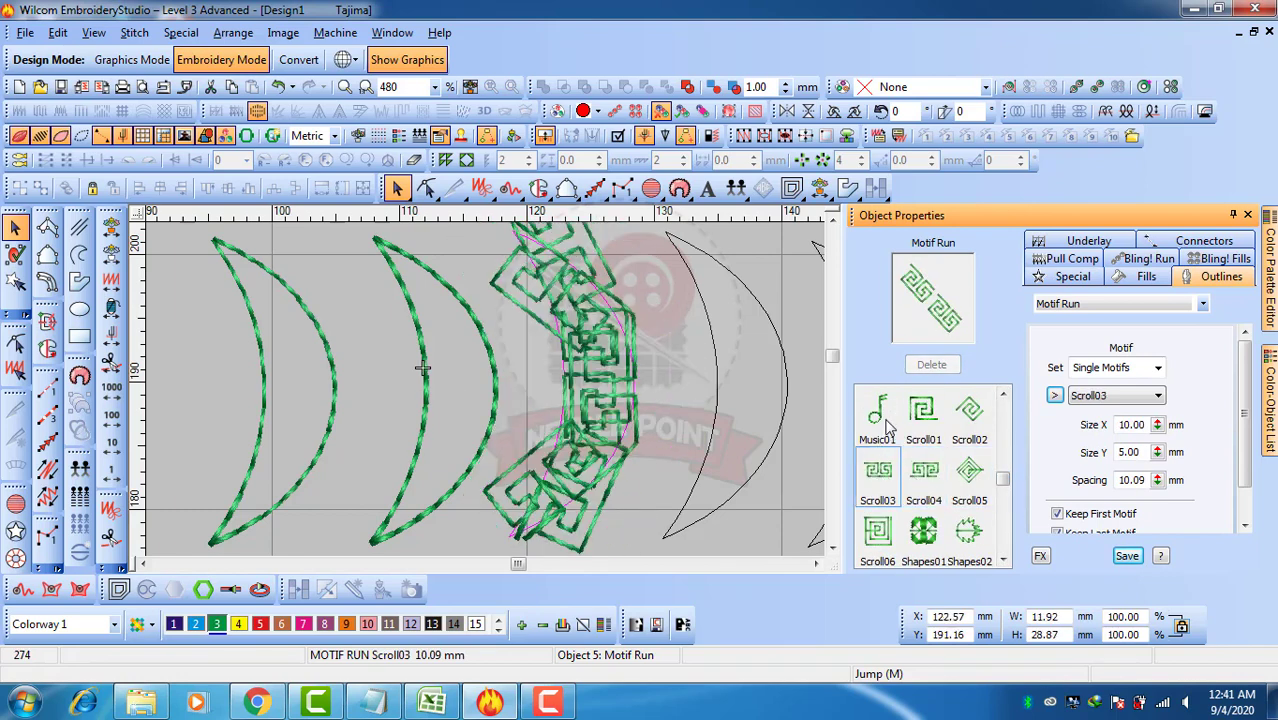
left_click(880, 418)
left_click(922, 412)
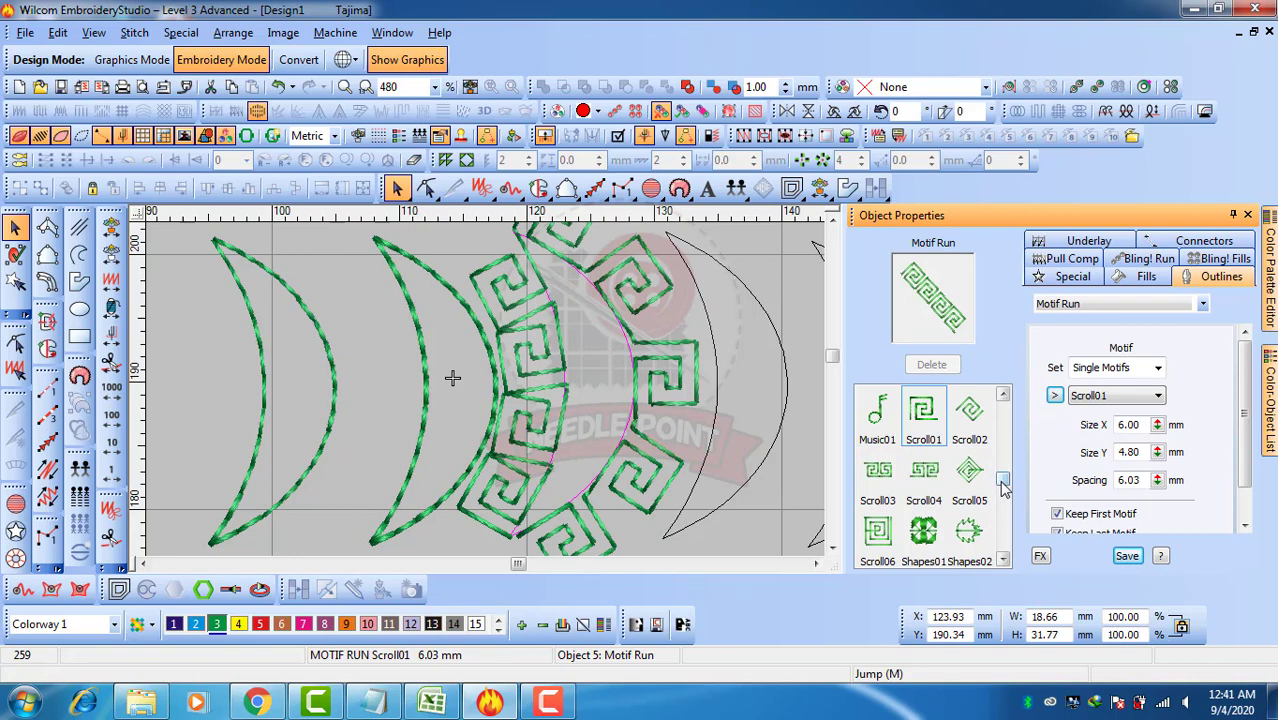
Try the curve motifs Curve07, Curve06, Curve09 and Curve08 on the third crescent's outline.
scroll(1000, 470, "up", 3)
left_click(972, 416)
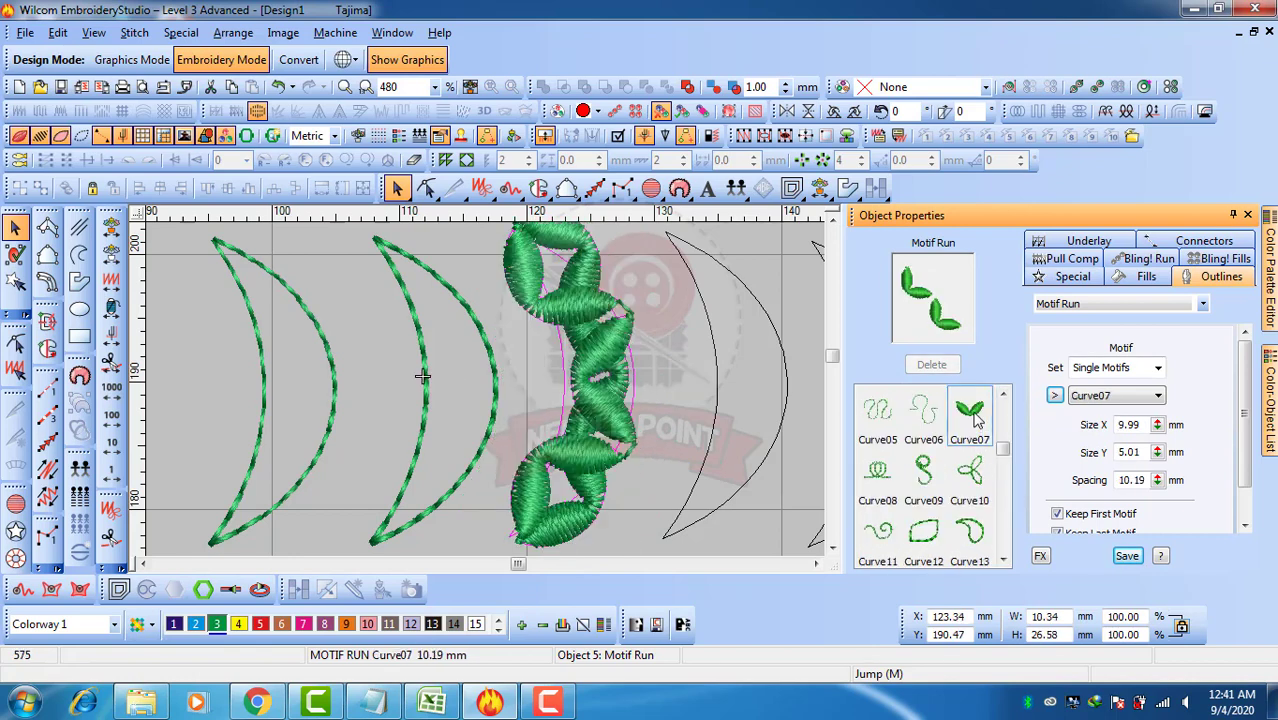
left_click(924, 416)
left_click(927, 478)
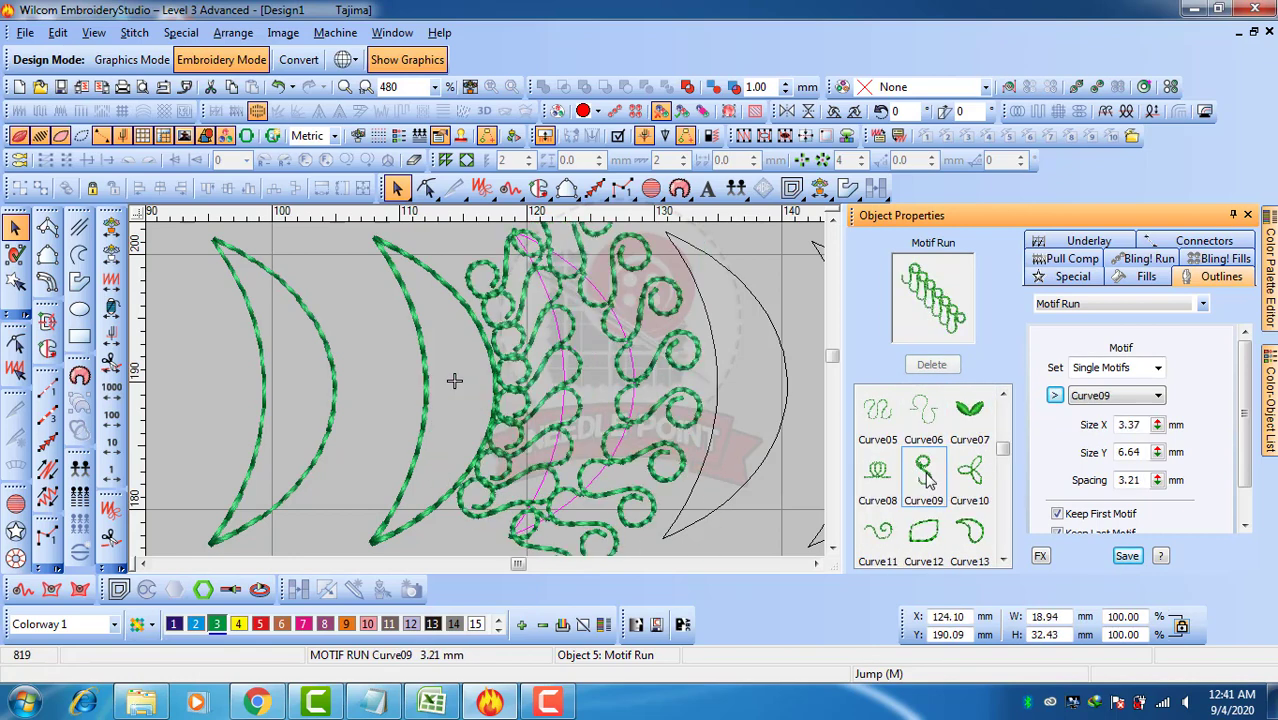
left_click(874, 476)
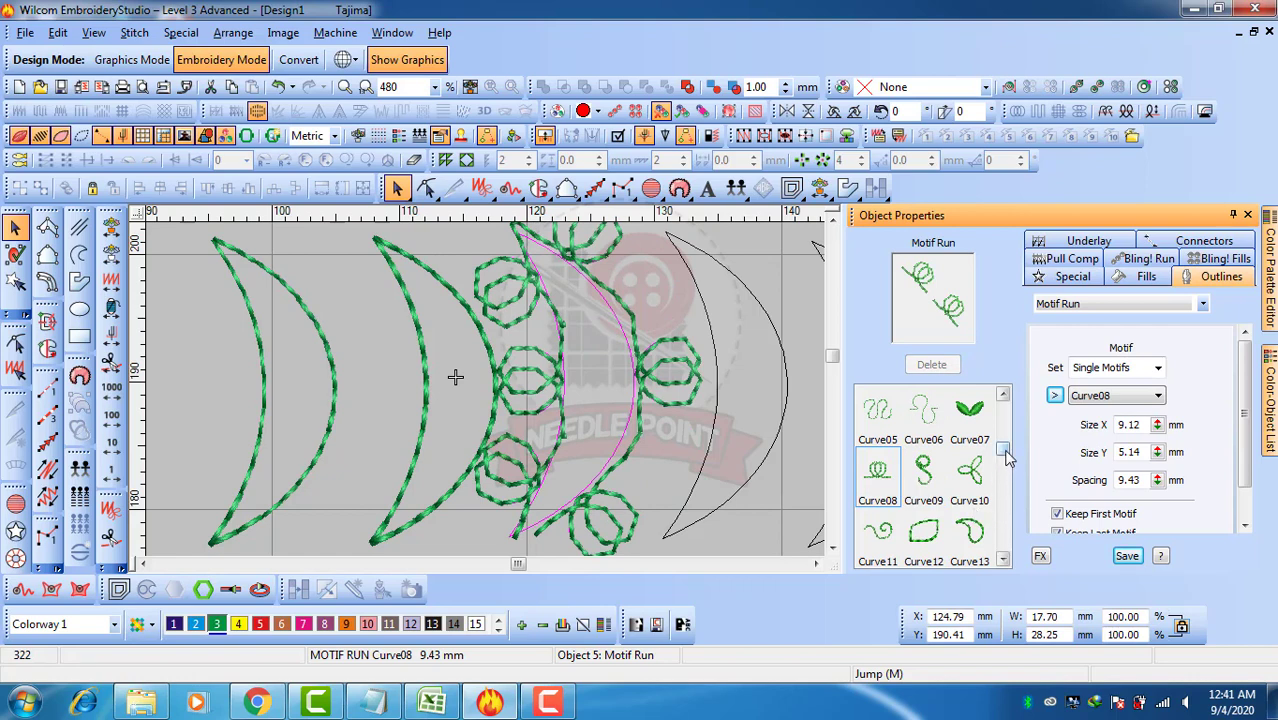
Set the third crescent's motif to Circle01 from the Single Motifs set and deselect it.
left_click_drag(1006, 456, 1001, 434)
left_click(877, 418)
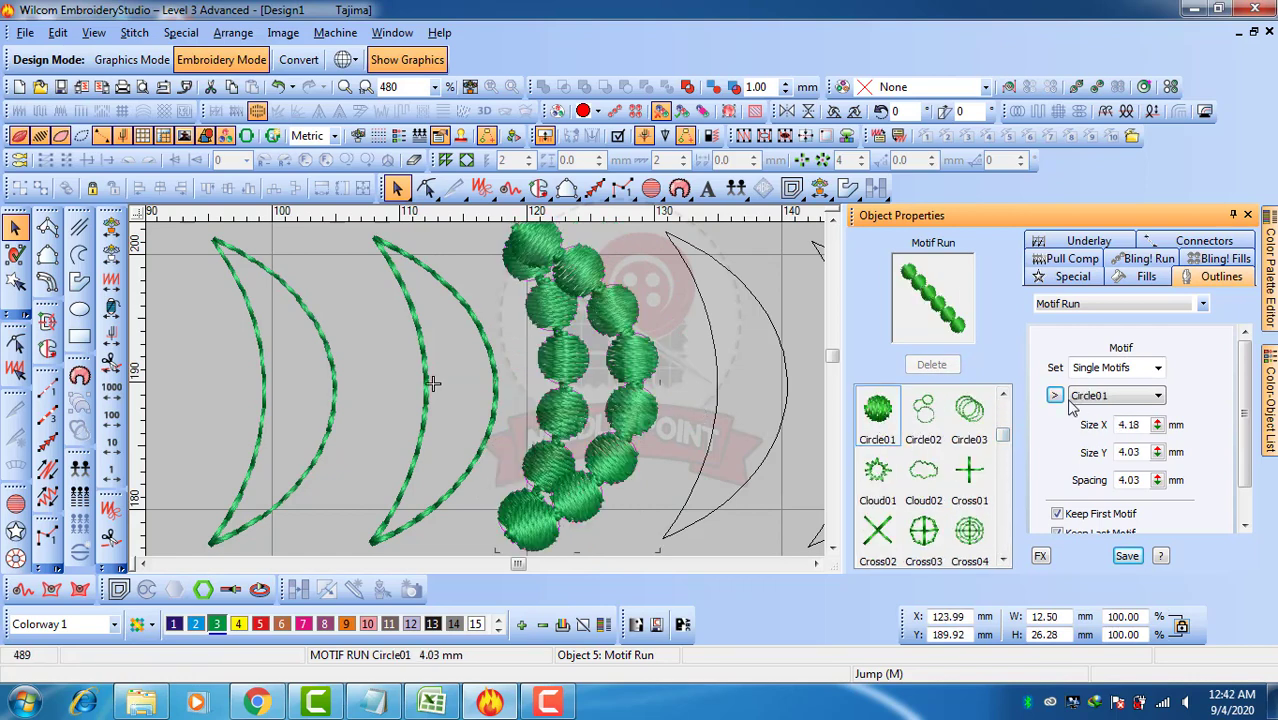
key("Escape")
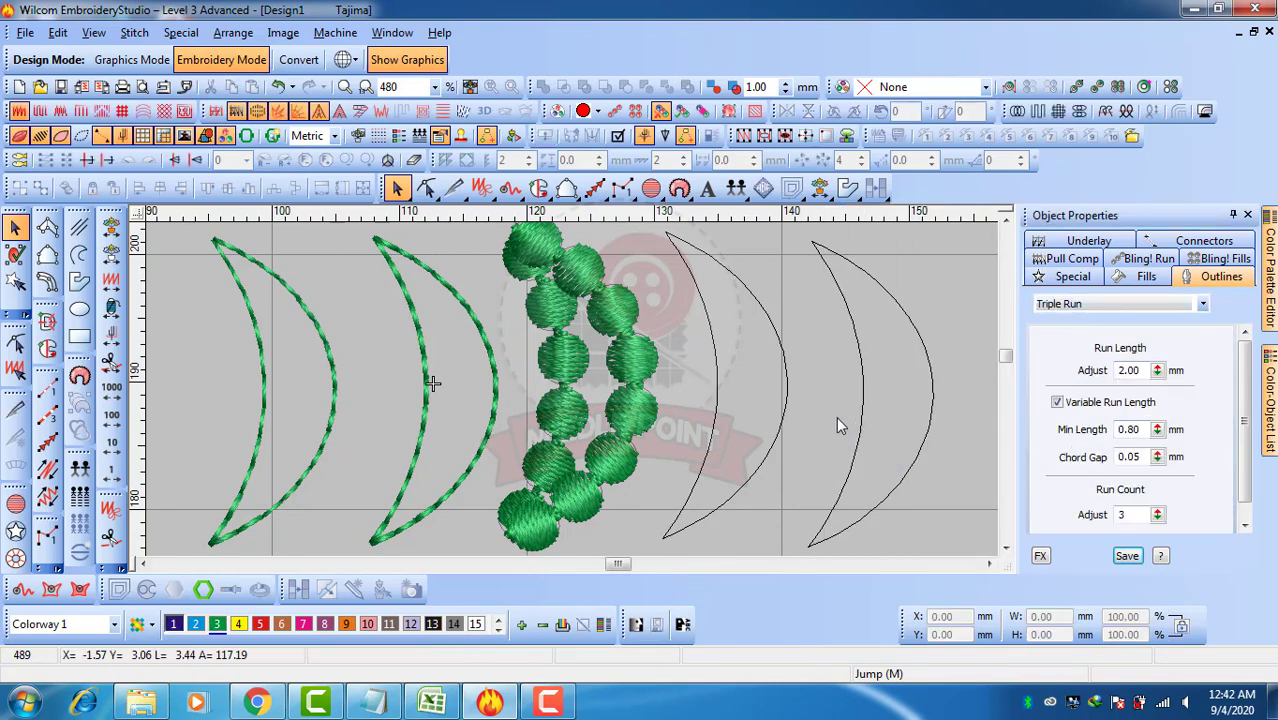
Convert the fourth crescent to a Backstitch outline and recolour it with green colour 3.
left_click(789, 393)
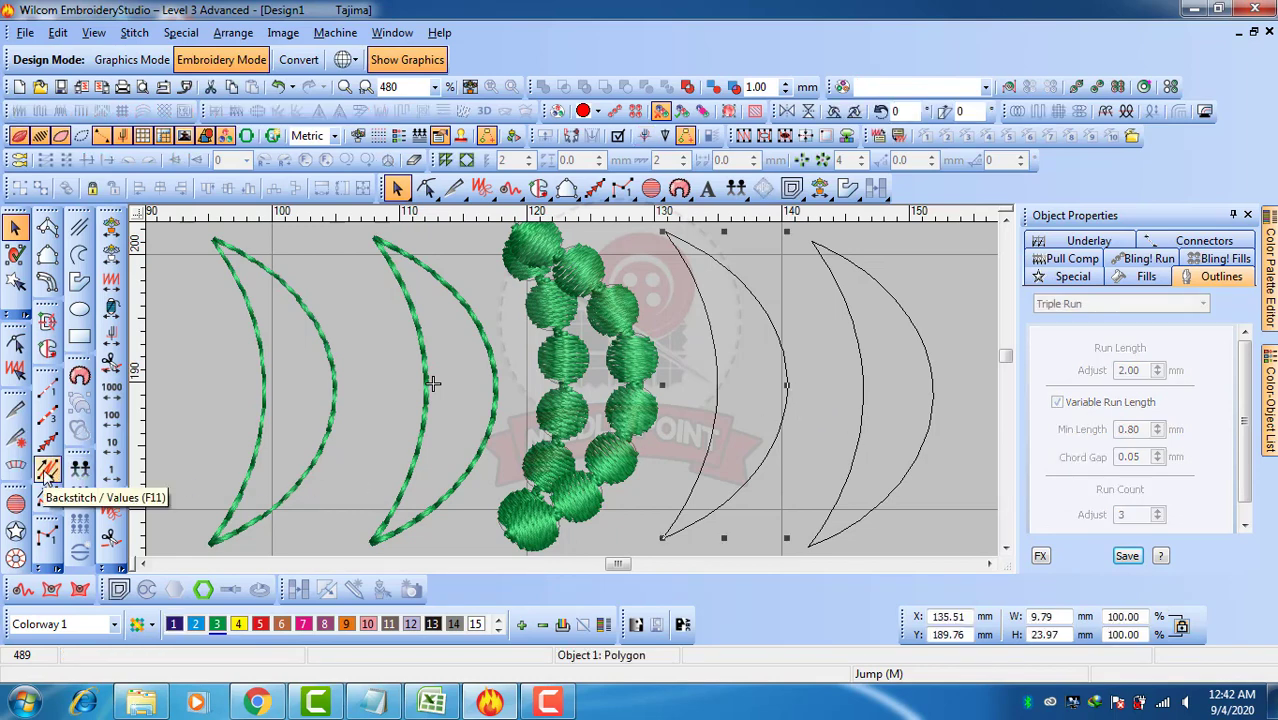
left_click(46, 472)
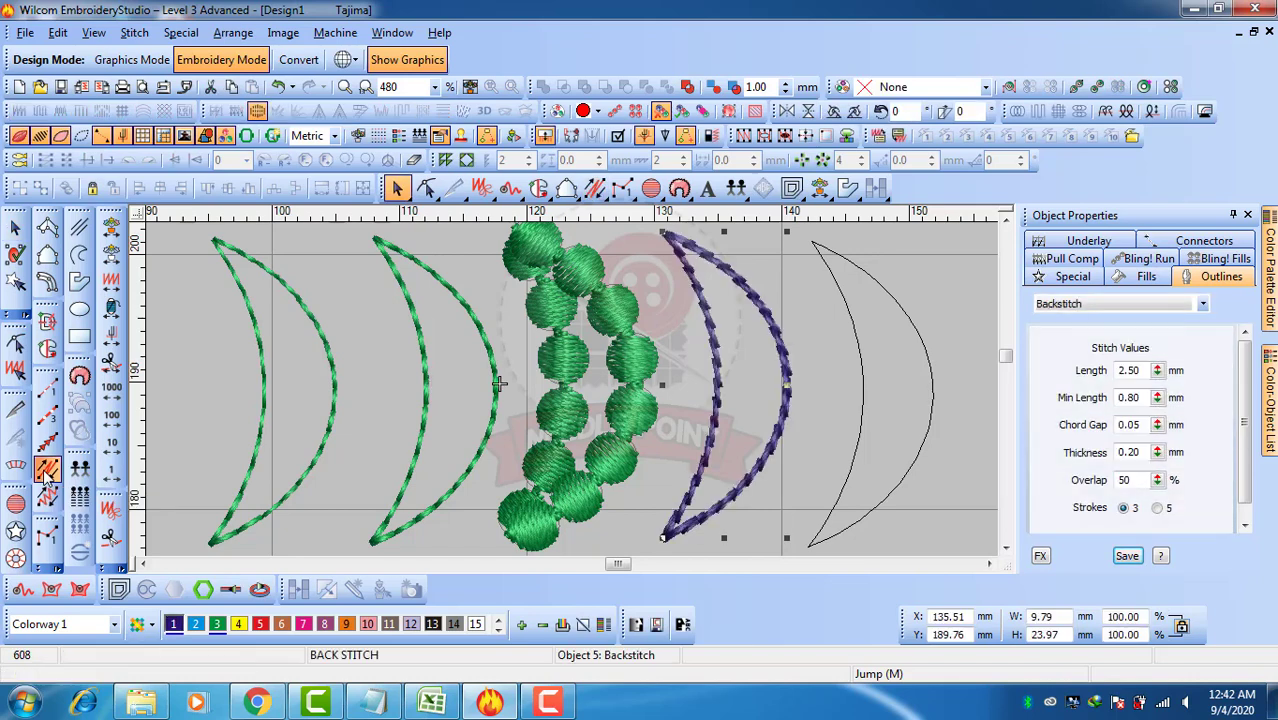
left_click(216, 624)
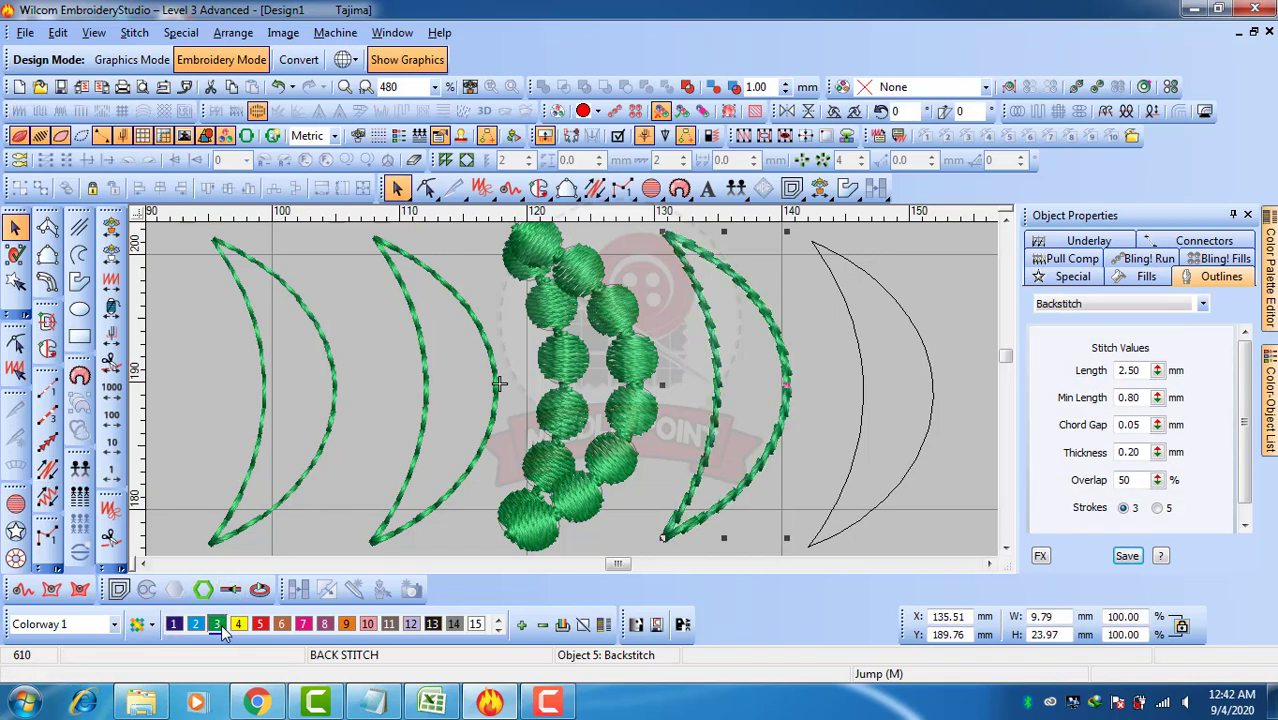
left_click(827, 420)
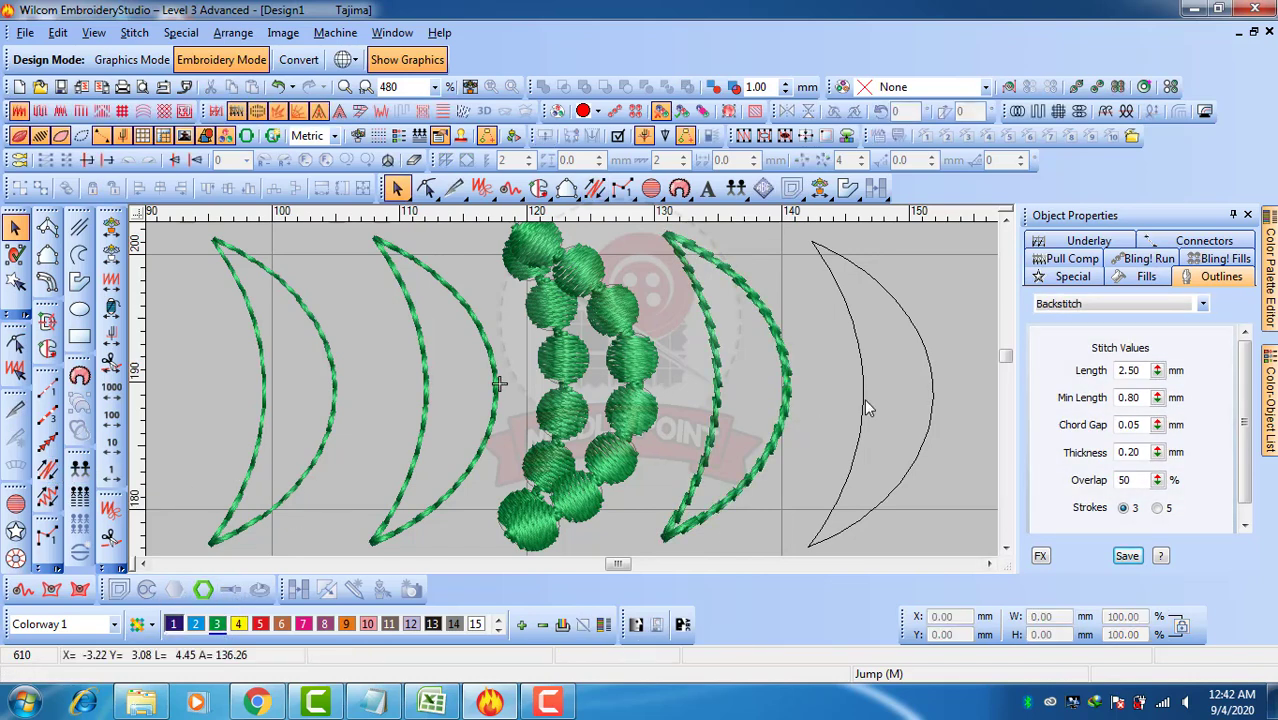
Convert the last vector crescent to a Stemstitch outline, recolour it with green colour 3 and deselect it.
left_click(866, 407)
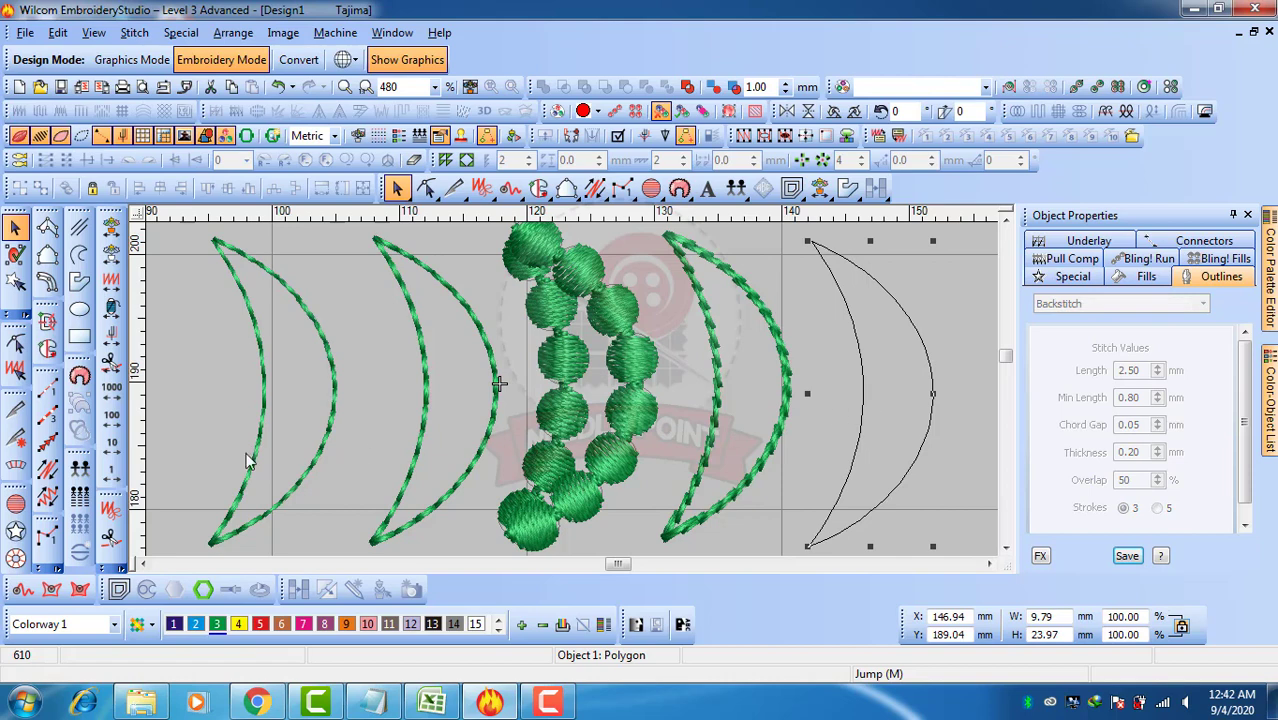
left_click(48, 497)
key("Return")
key("Return")
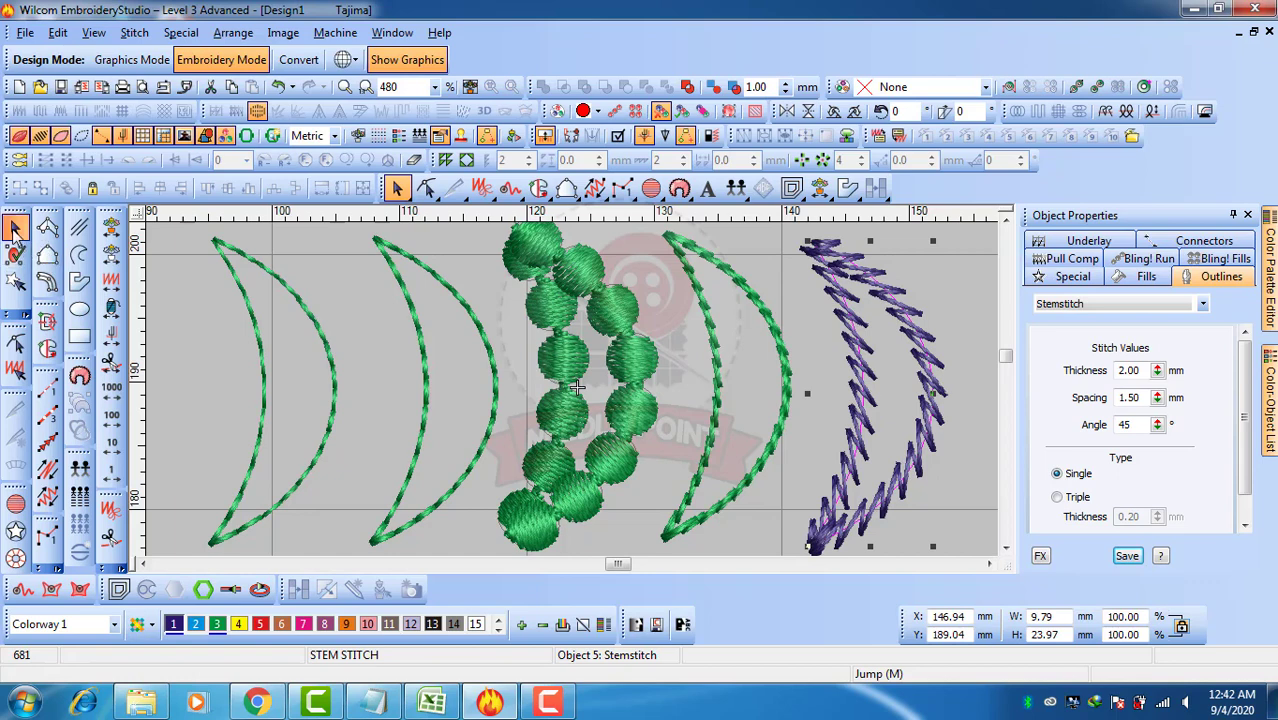
left_click(217, 626)
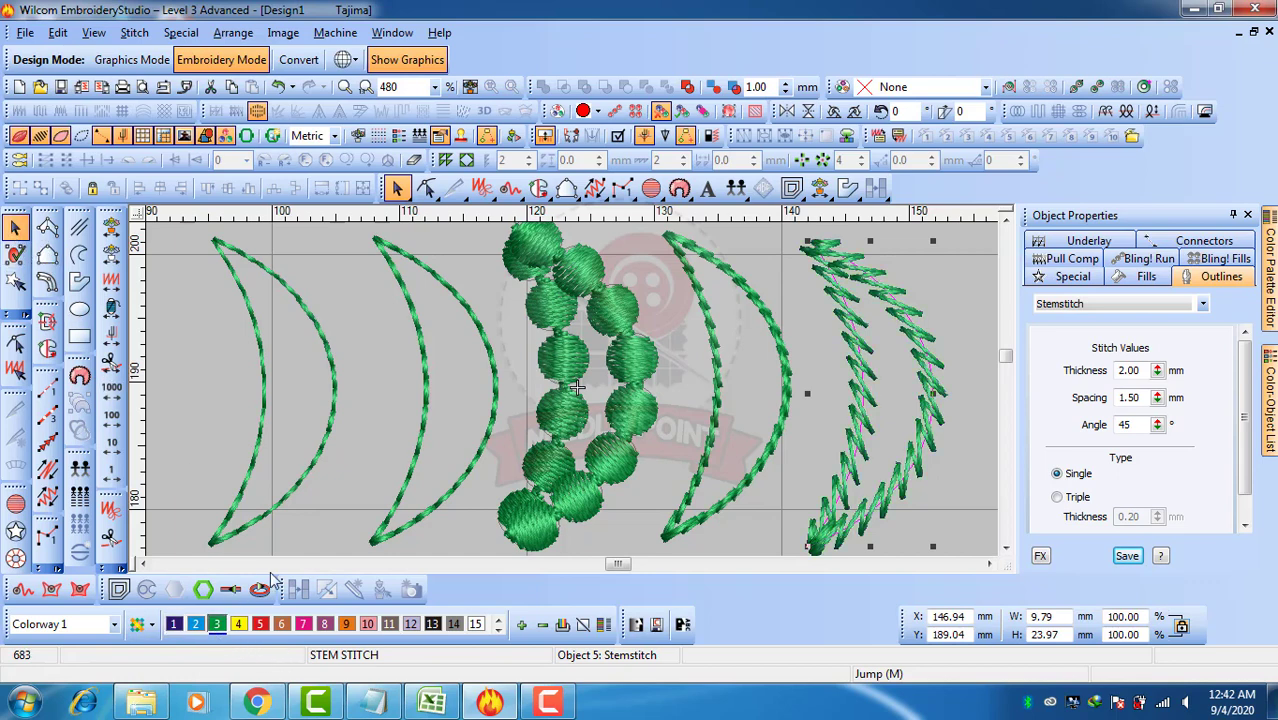
left_click(197, 408)
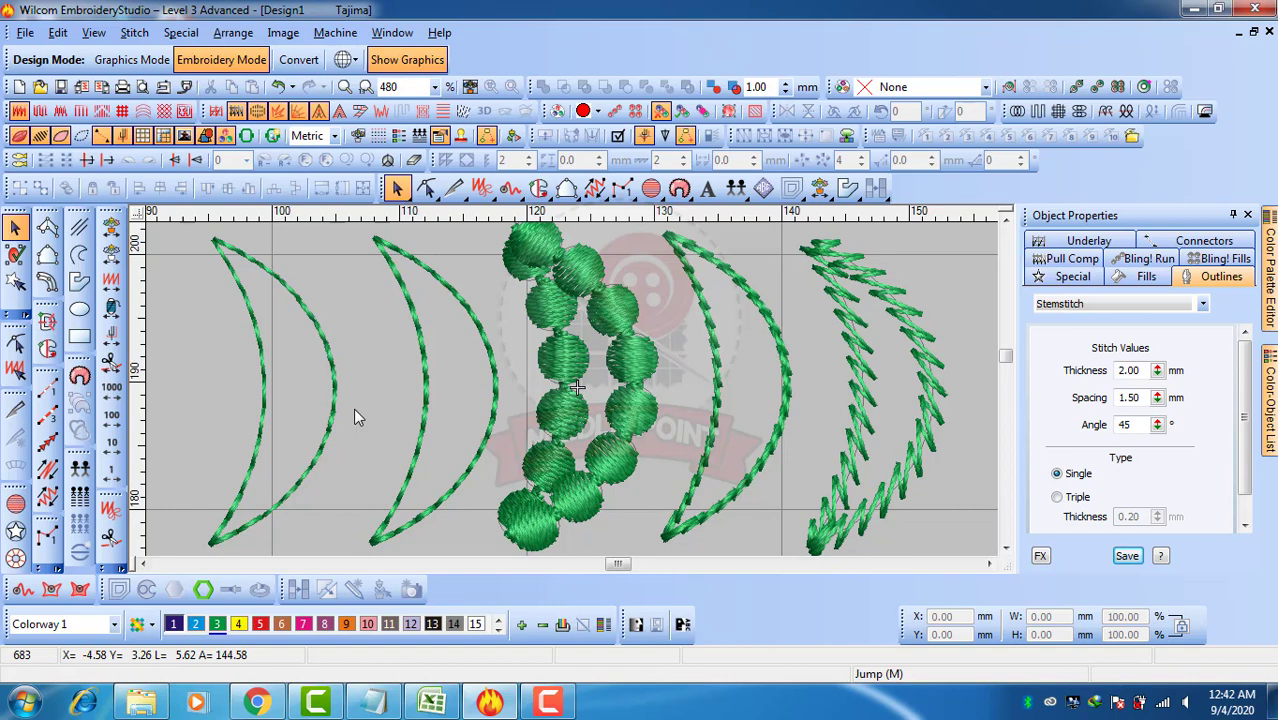
Close the Color Palette Editor and examine the first crescent's Run length and minimum length settings.
left_click(333, 370)
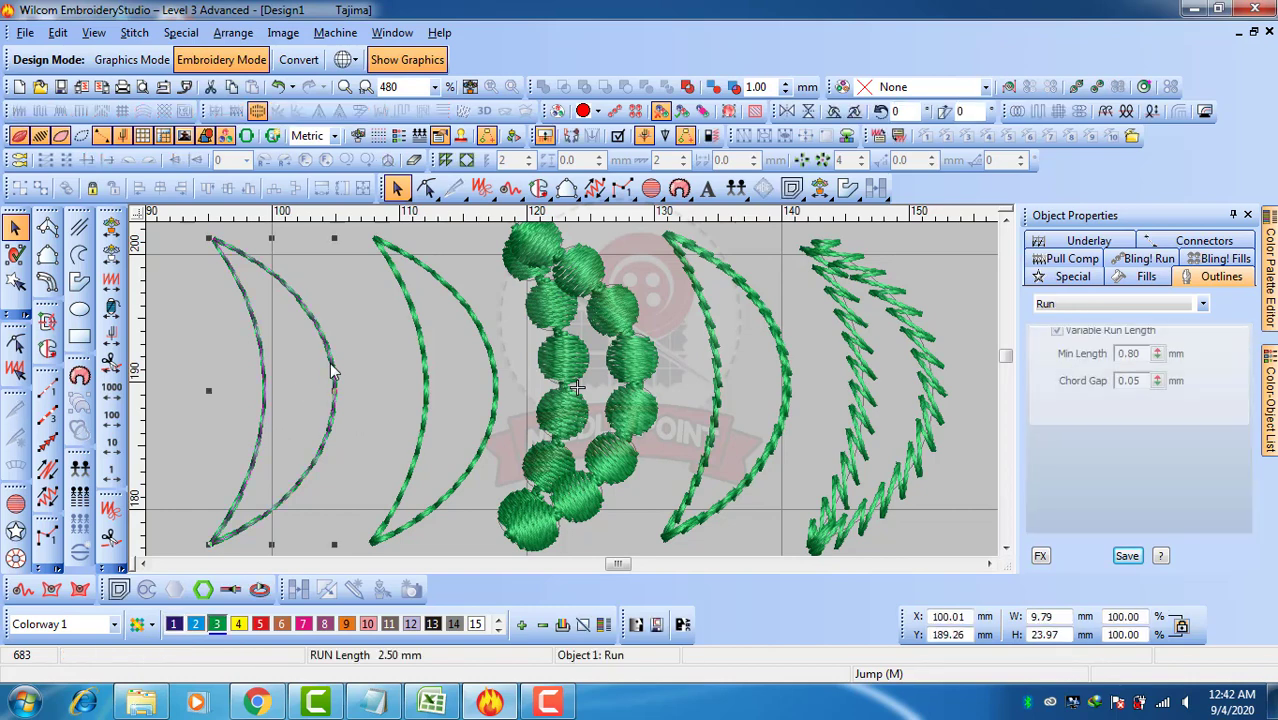
left_click(1268, 275)
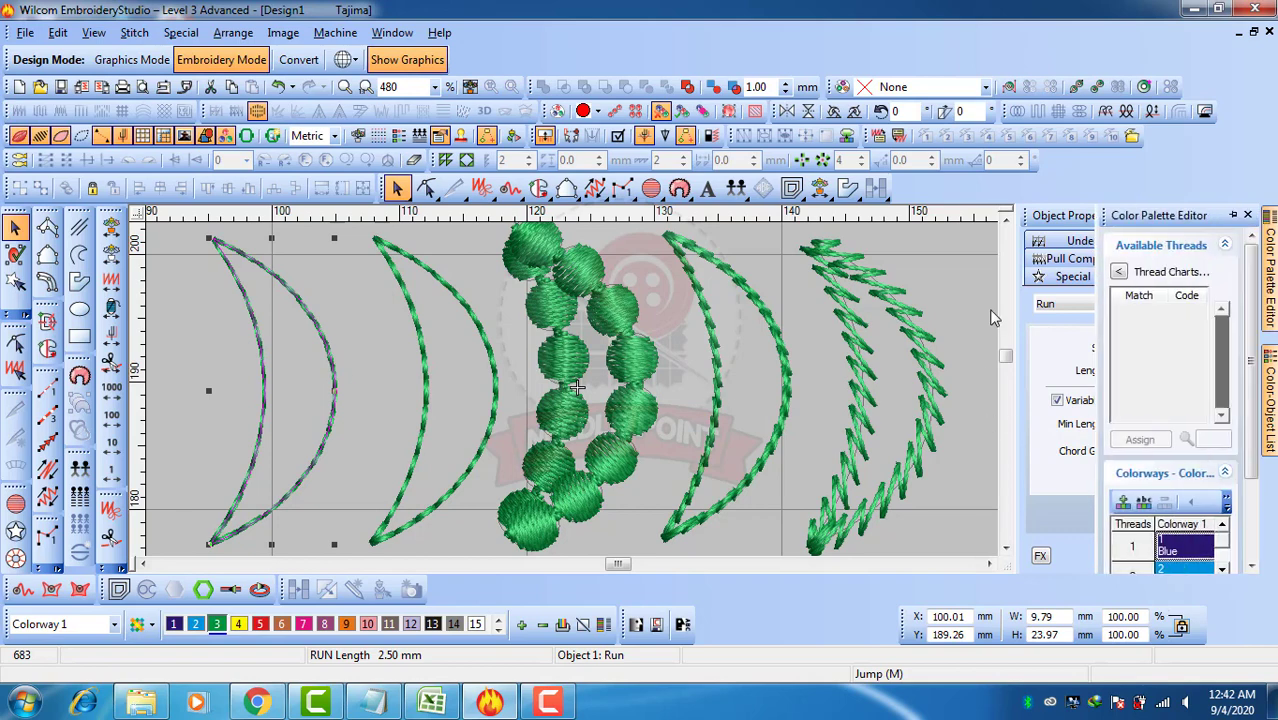
left_click(1247, 215)
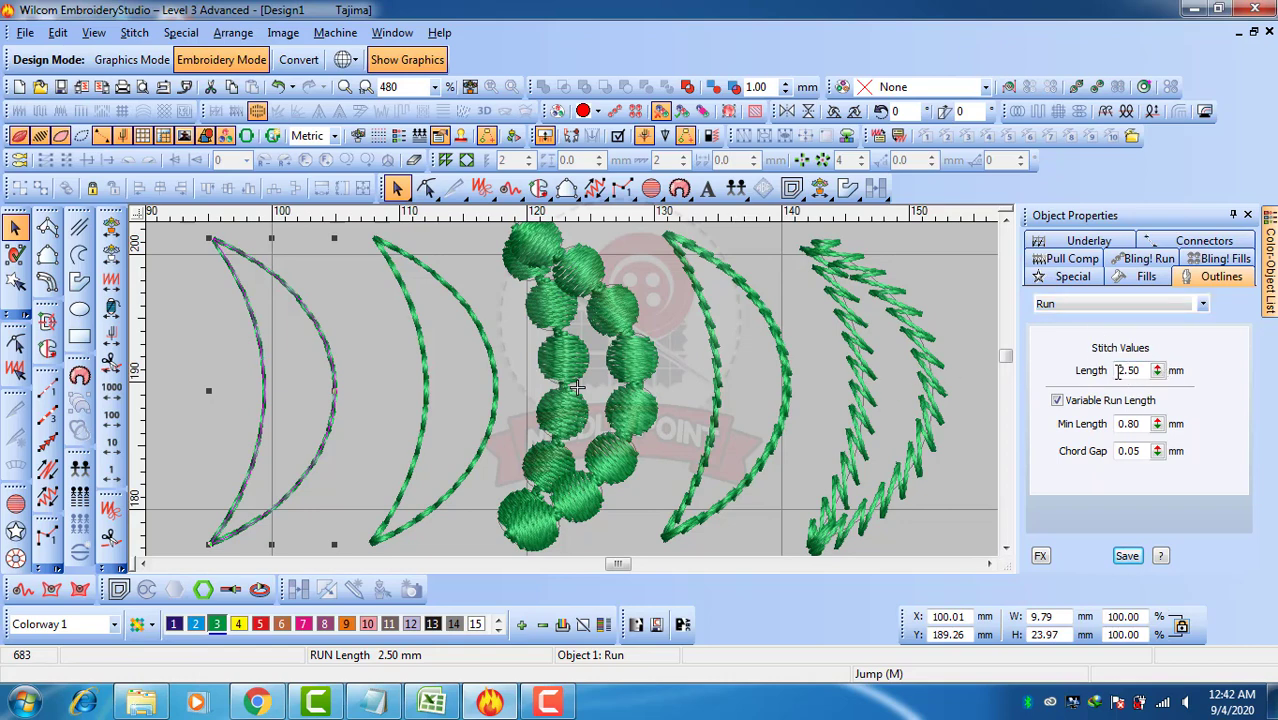
left_click_drag(1120, 370, 1146, 370)
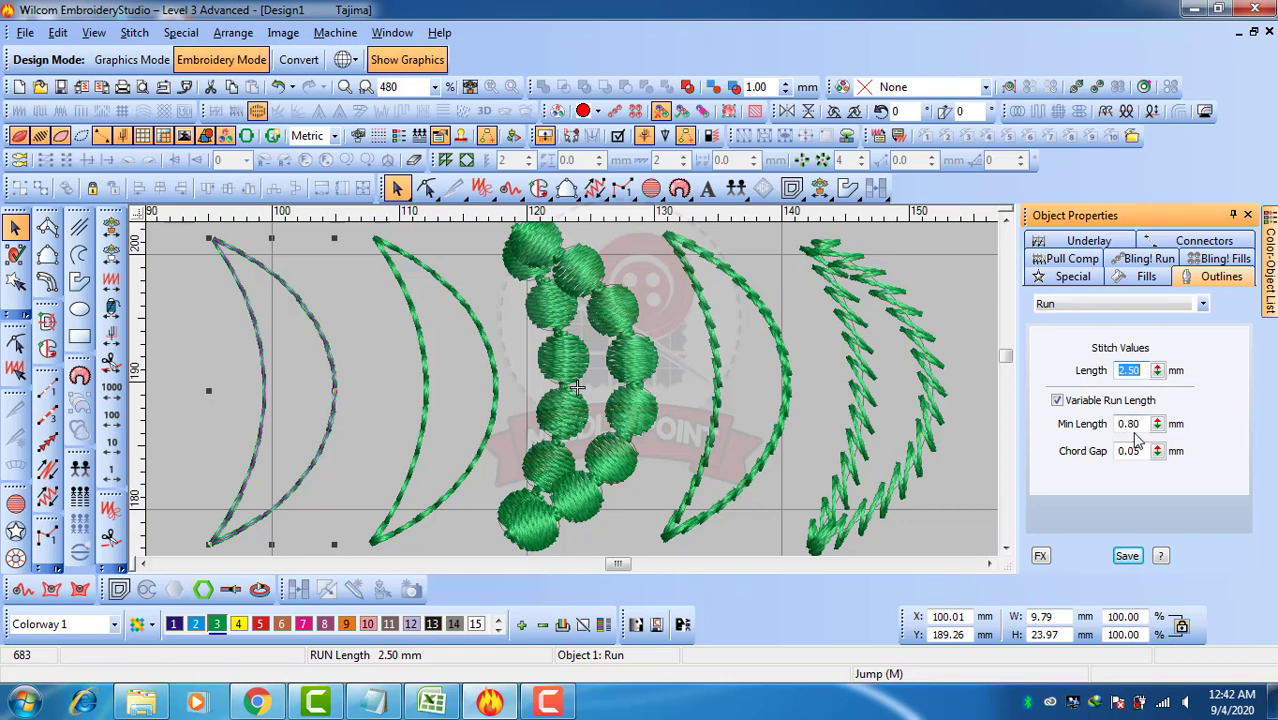
left_click_drag(1140, 424, 1117, 424)
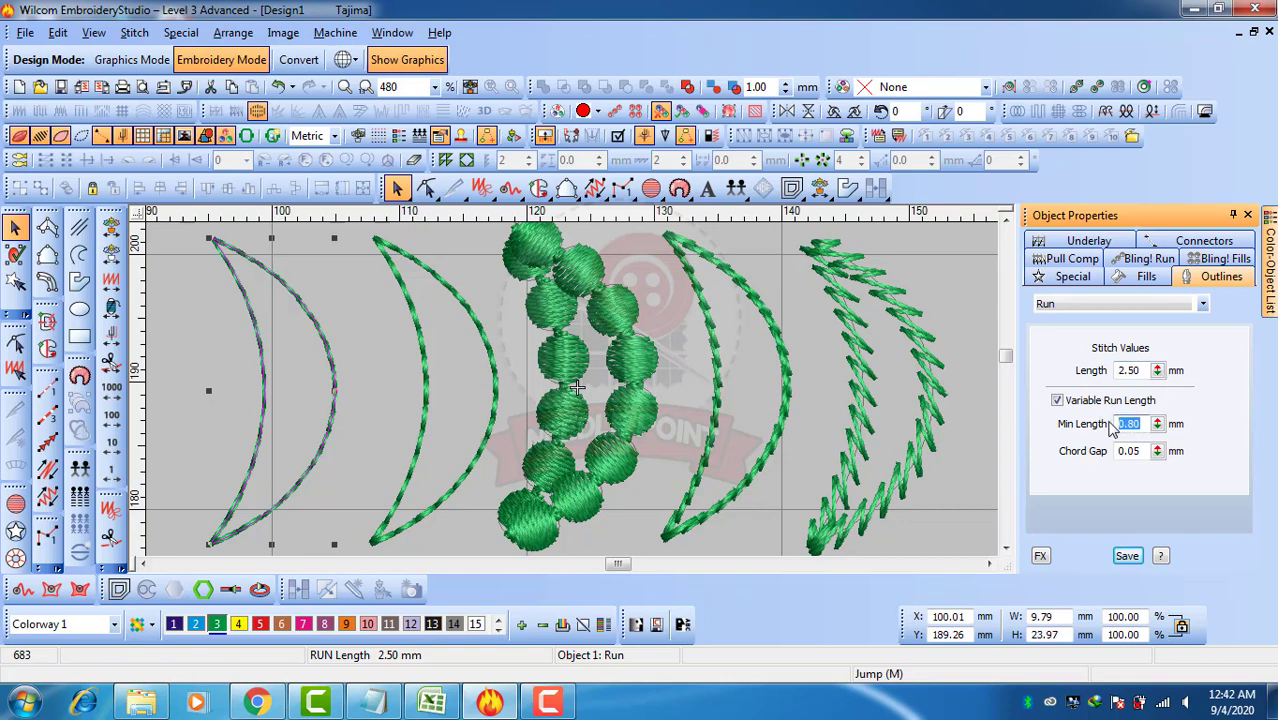
left_click(366, 432)
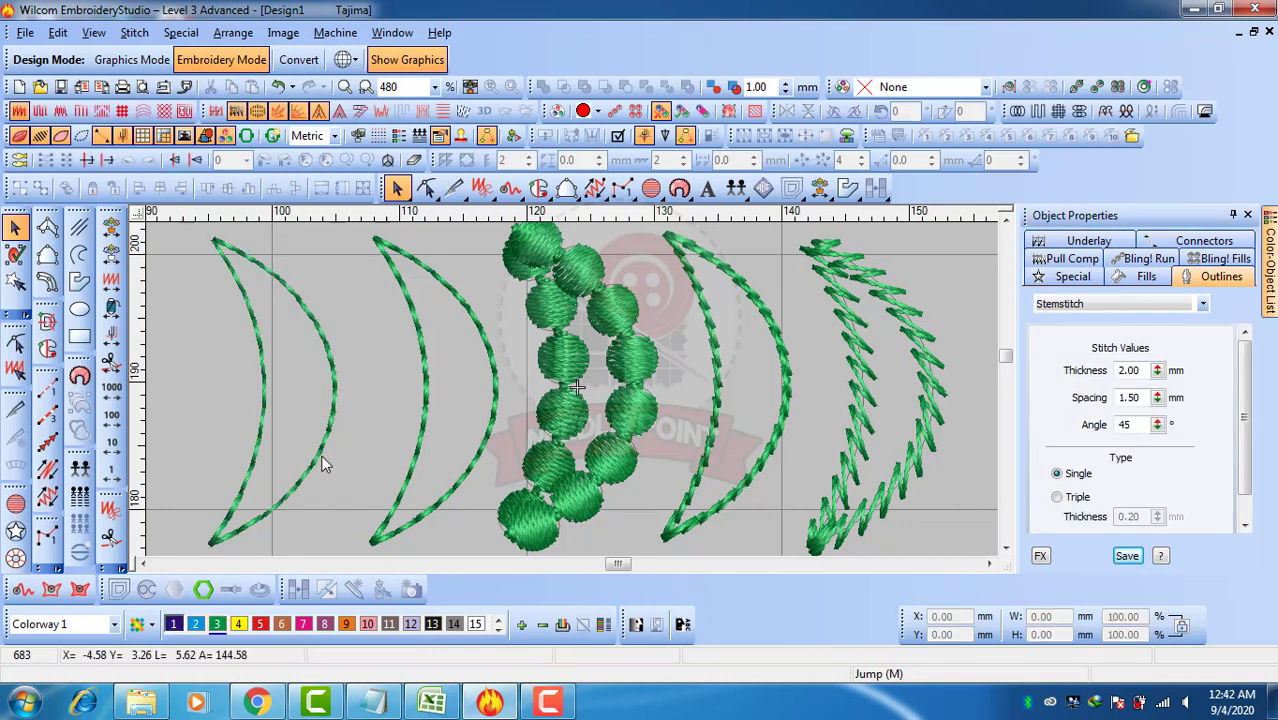
Reshape the first crescent's outer curve near its lower end, adding control points and pulling them into a small tight bump.
scroll(325, 459, "up", 2)
scroll(535, 412, "down", 1)
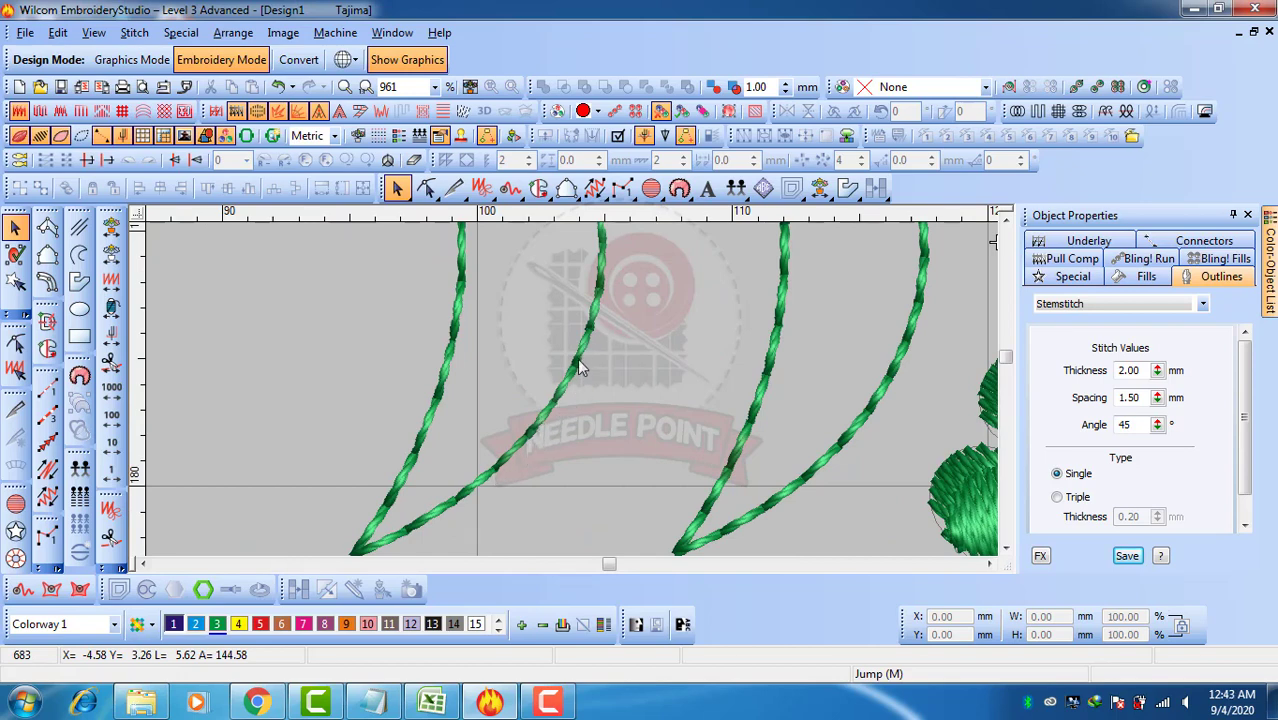
left_click(587, 360)
left_click(783, 362)
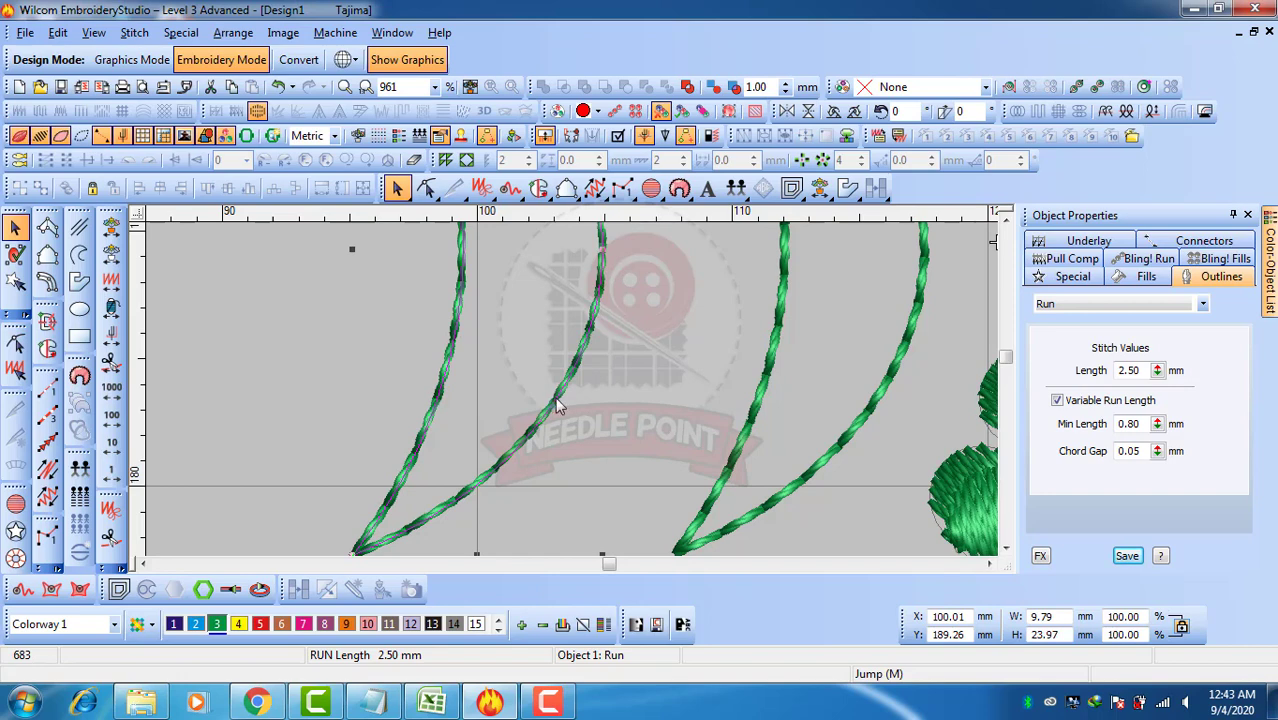
key("h")
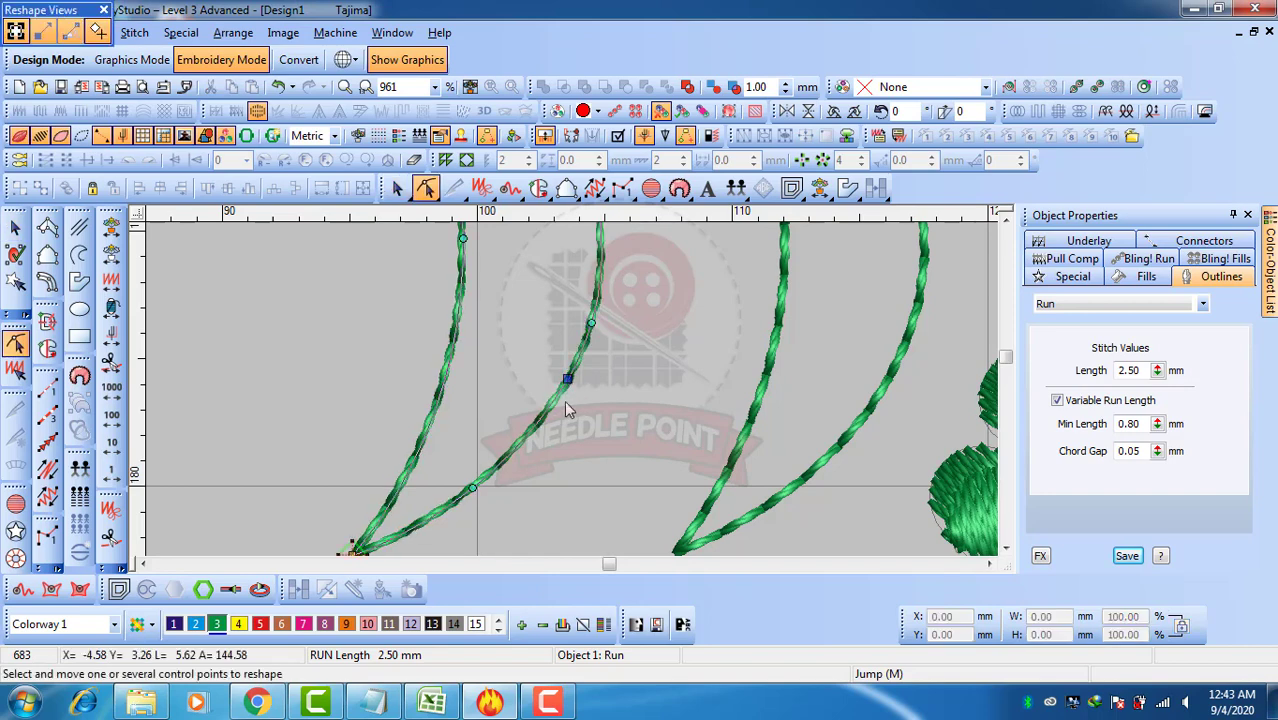
left_click(557, 398)
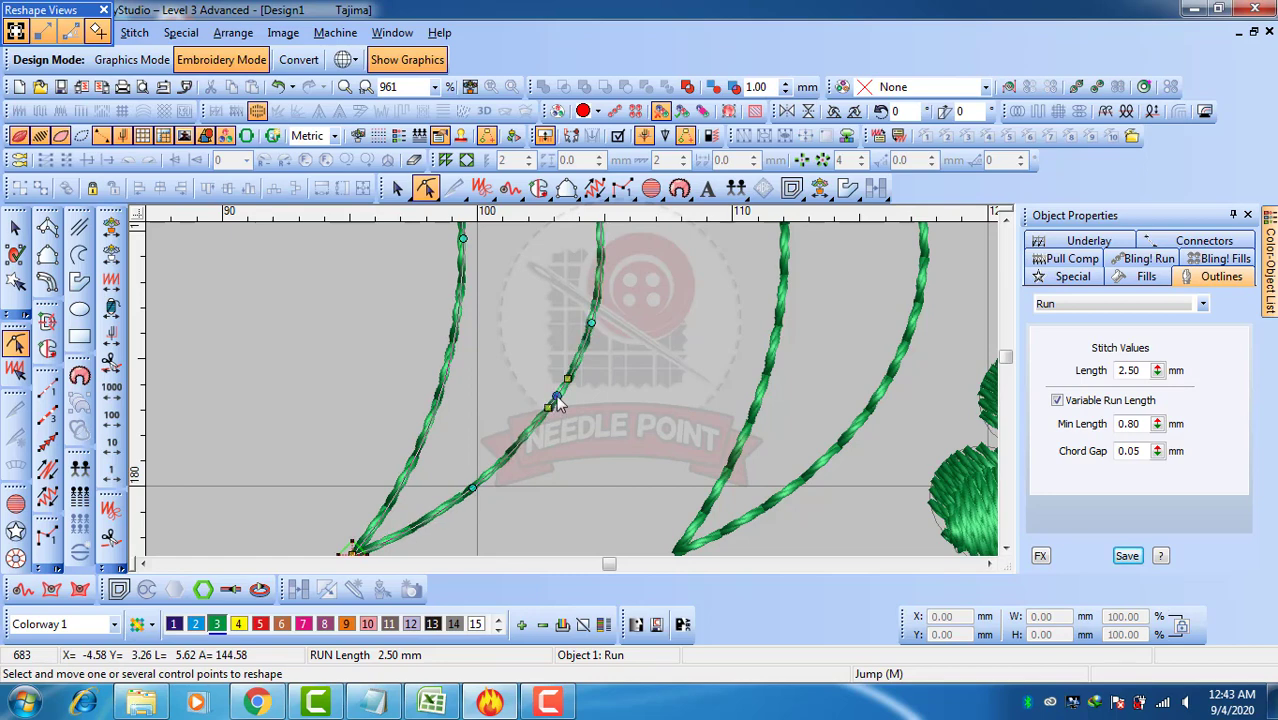
left_click_drag(557, 398, 572, 404)
scroll(575, 407, "up", 1)
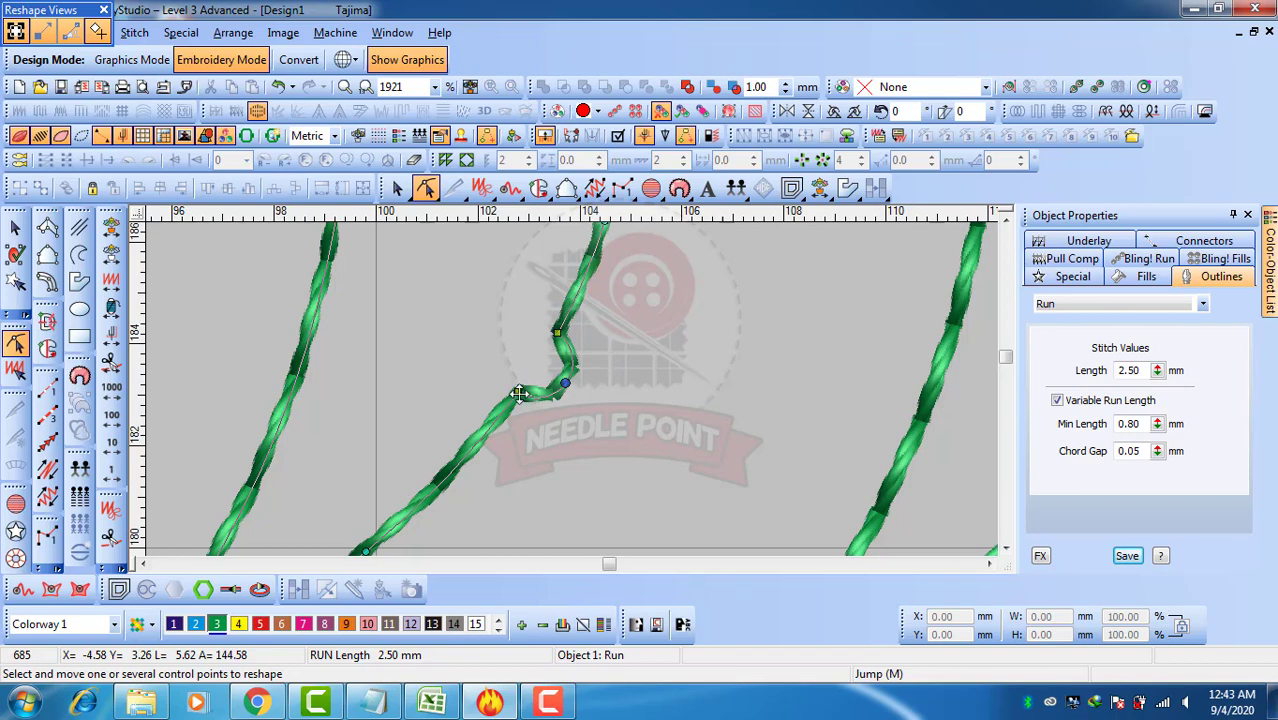
left_click_drag(520, 392, 536, 369)
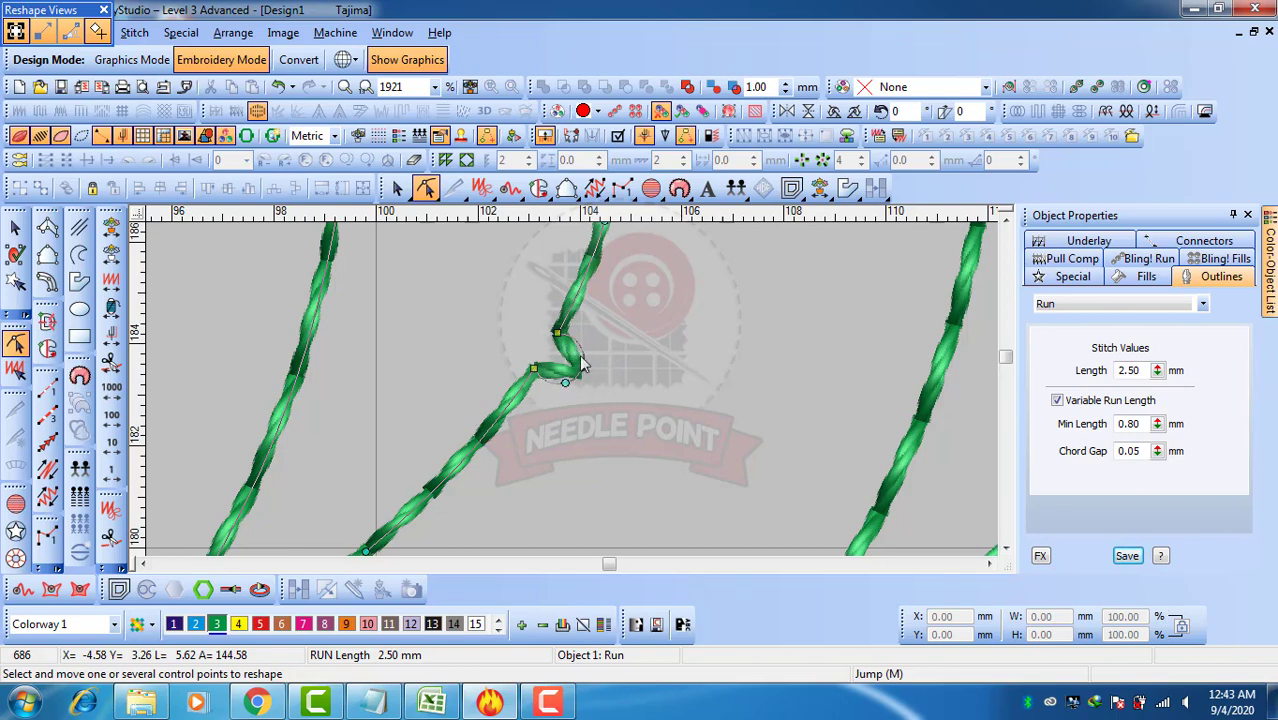
Try a minimum run length of 0.30 mm on the first crescent, set it to 0.70 mm and leave reshaping.
left_click_drag(1157, 424, 1067, 560)
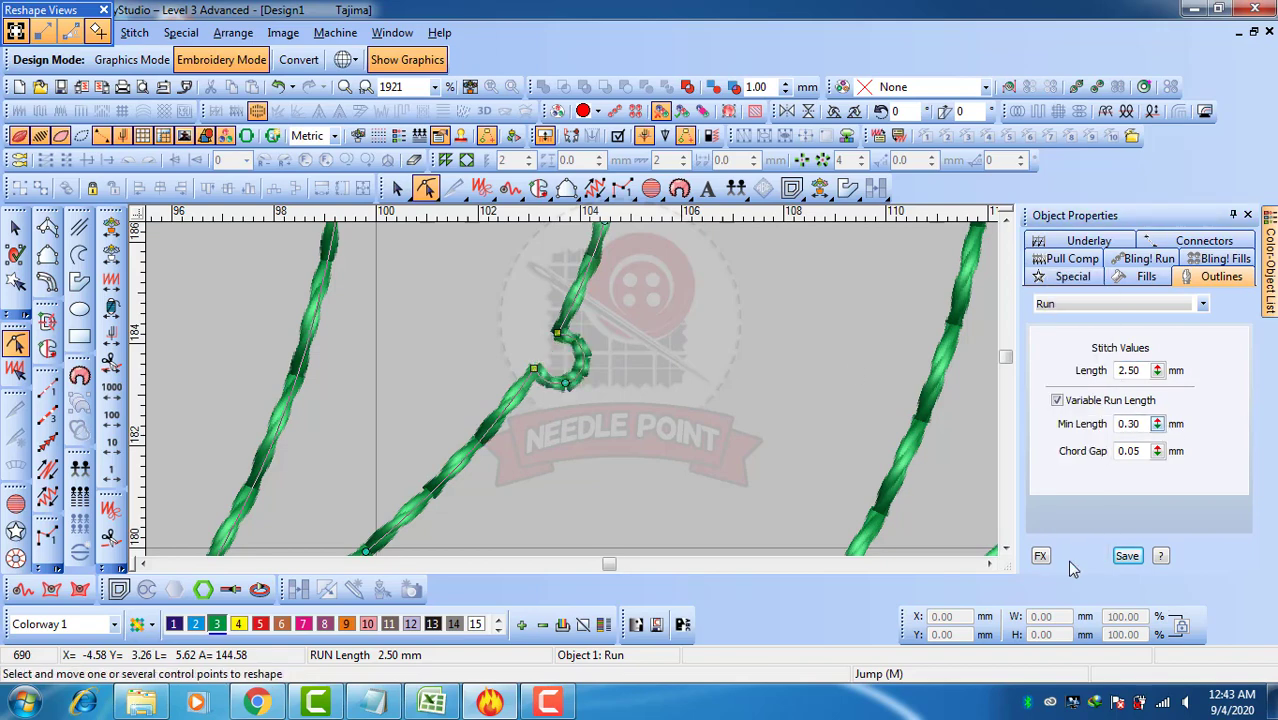
left_click_drag(1157, 424, 1070, 559)
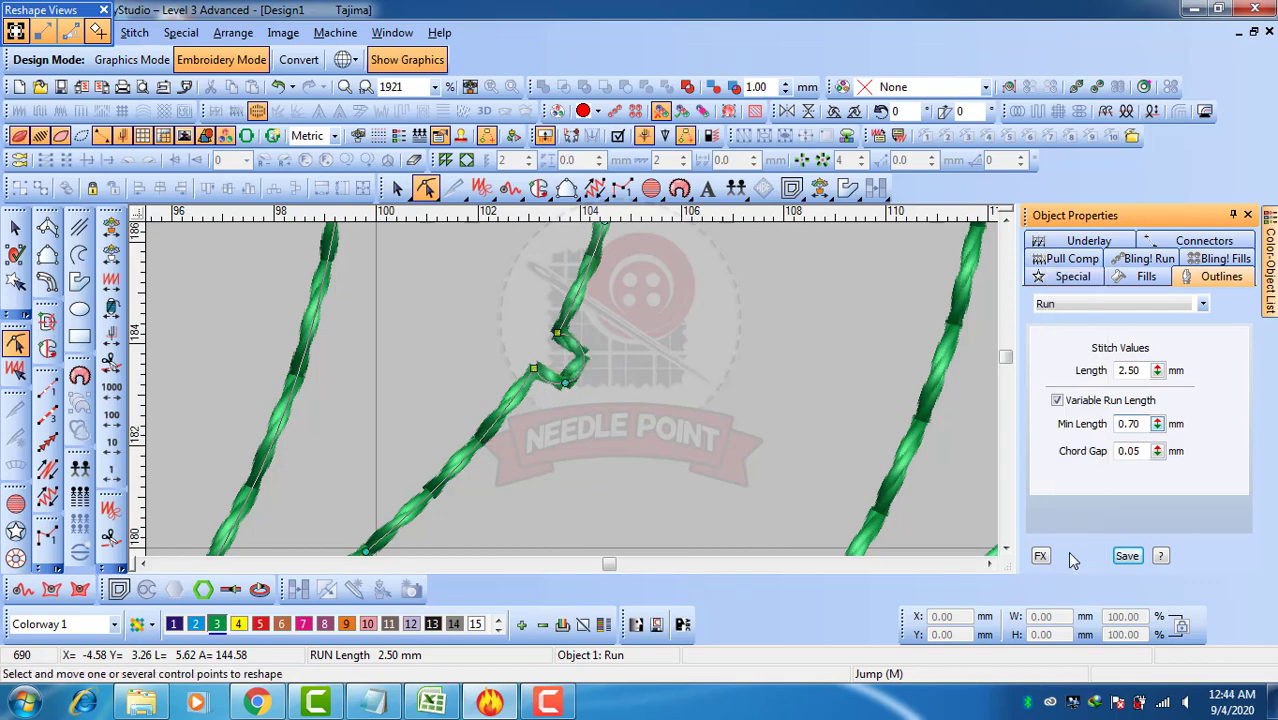
left_click(15, 227)
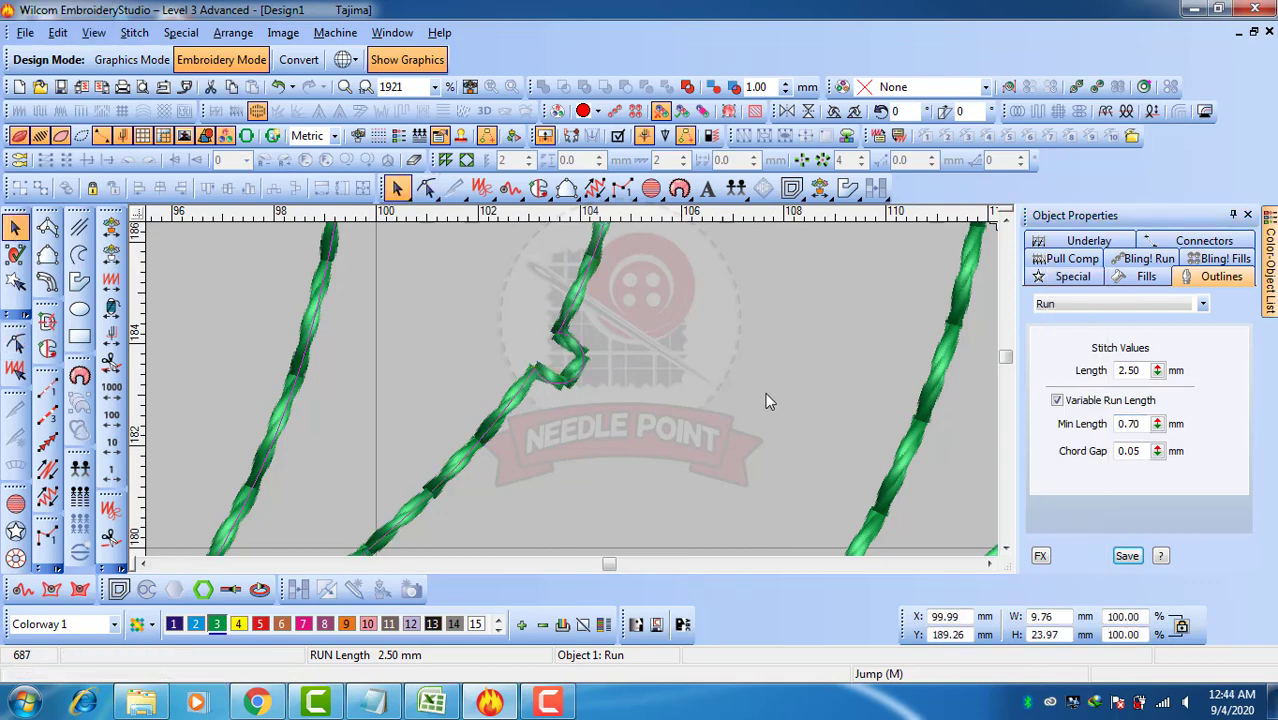
scroll(528, 385, "down", 2)
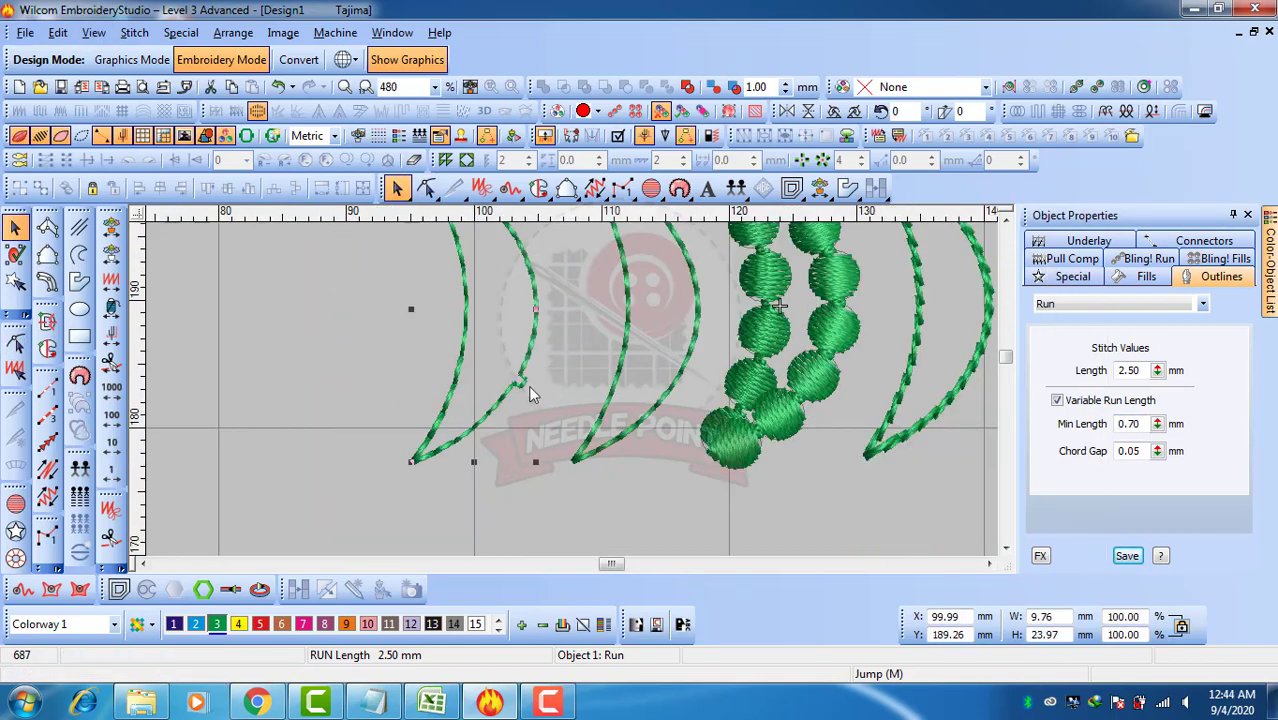
Try a run length of 3 mm on the first crescent, set it to 5 mm and deselect the crescent.
left_click(1147, 370)
double_click(1147, 370)
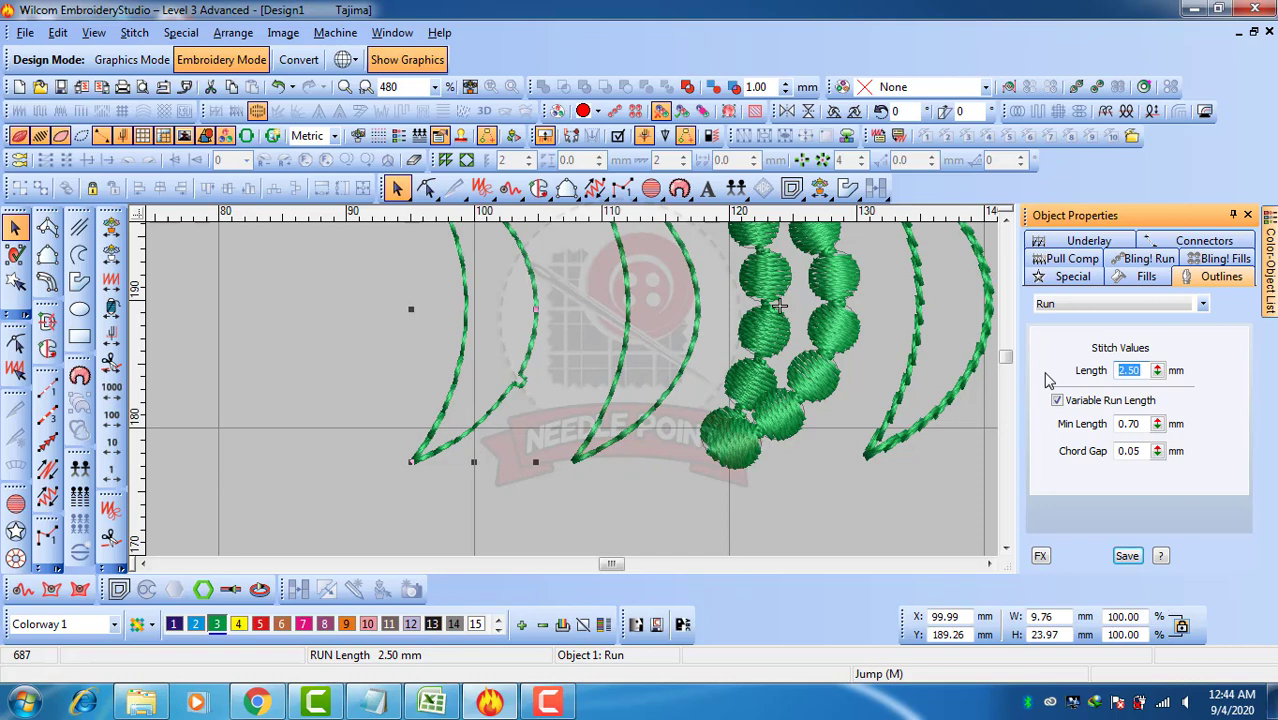
type("3")
key("Return")
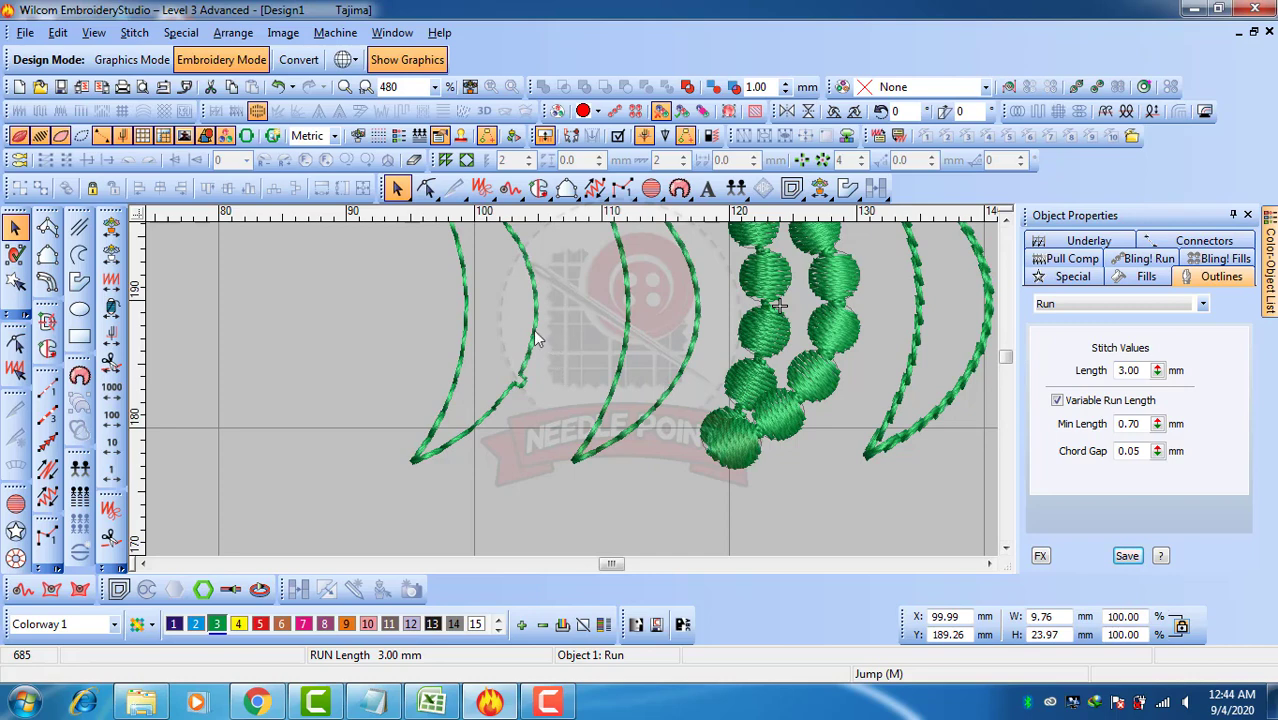
double_click(1135, 370)
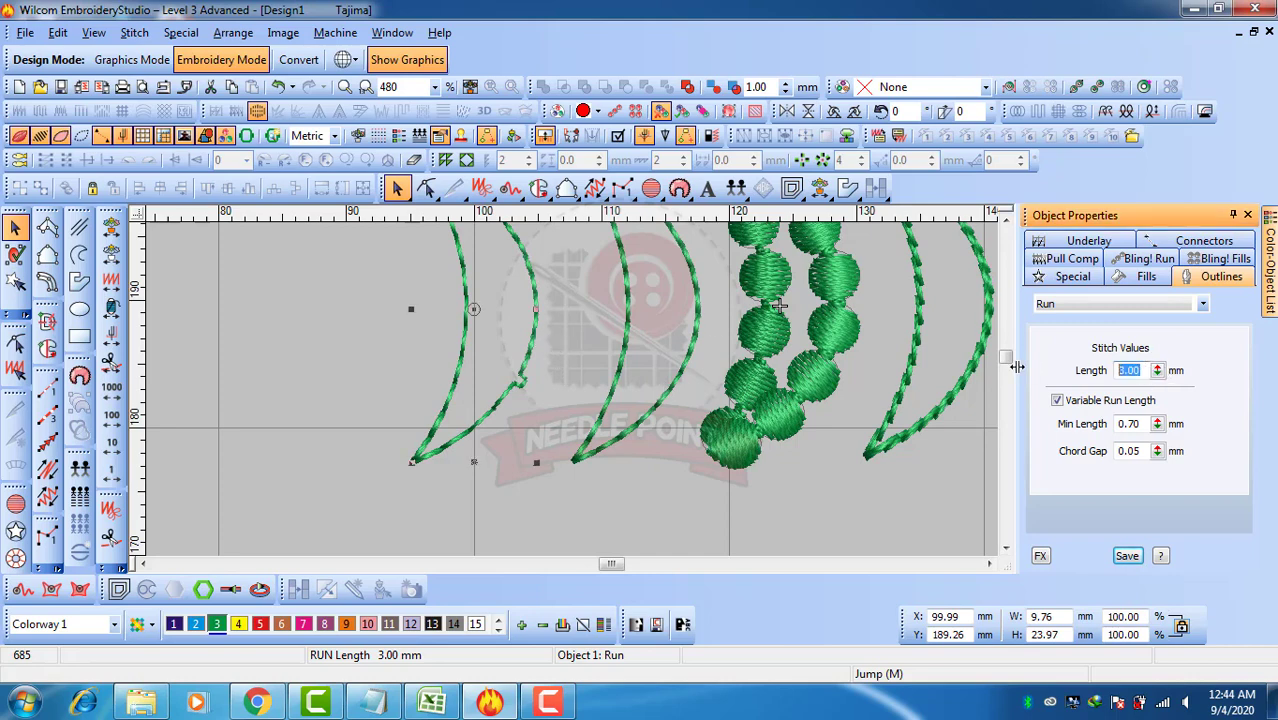
type("5")
key("Return")
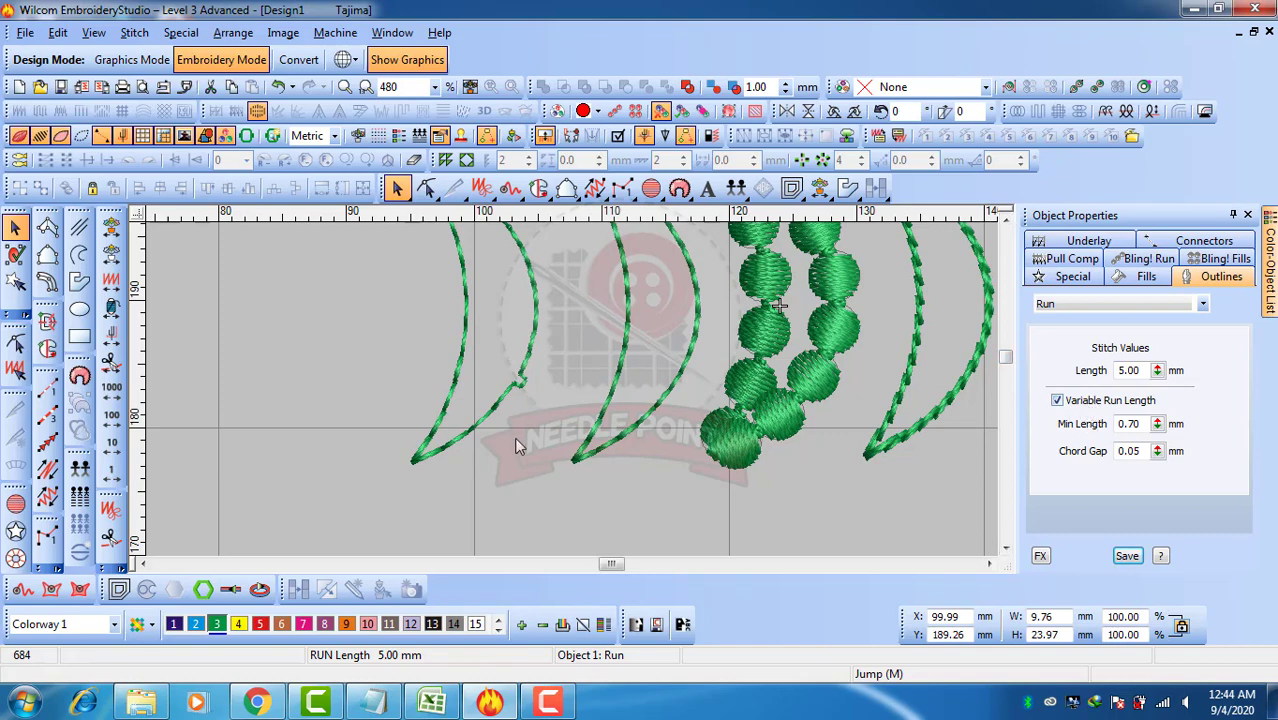
left_click(541, 390)
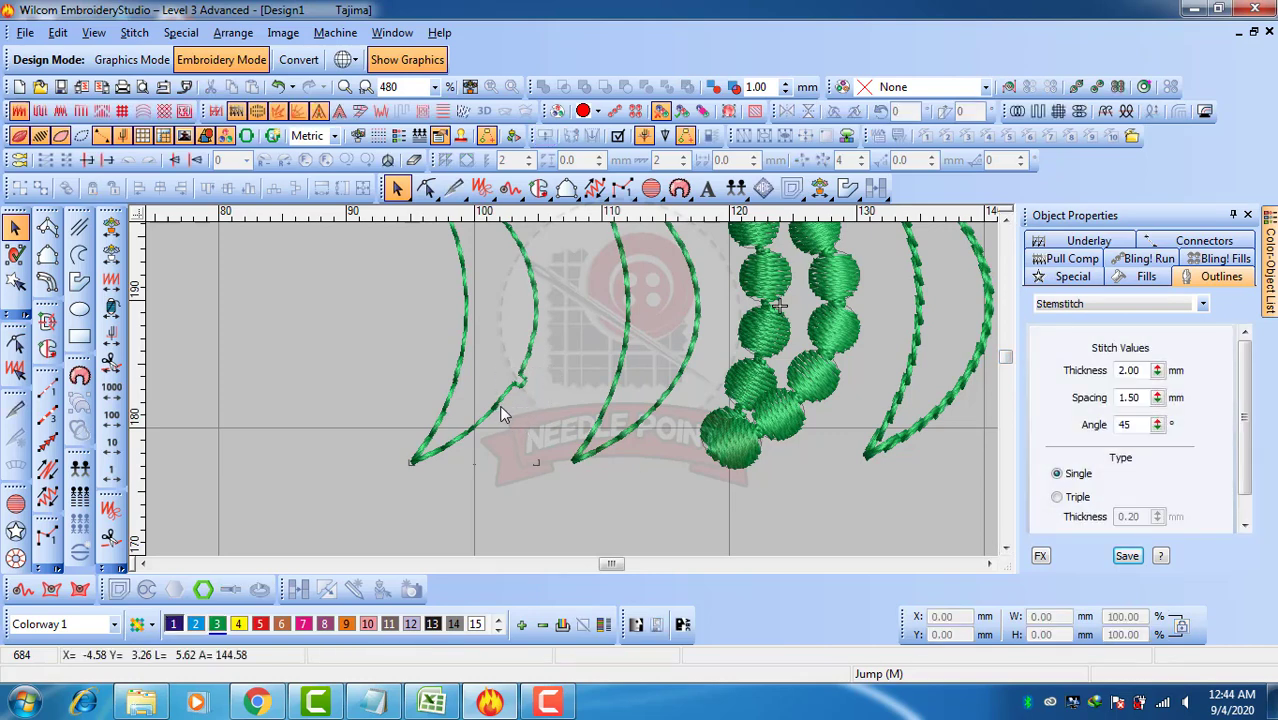
Delete the control points forming the bump on the first crescent's outer curve and leave reshaping.
left_click(513, 398)
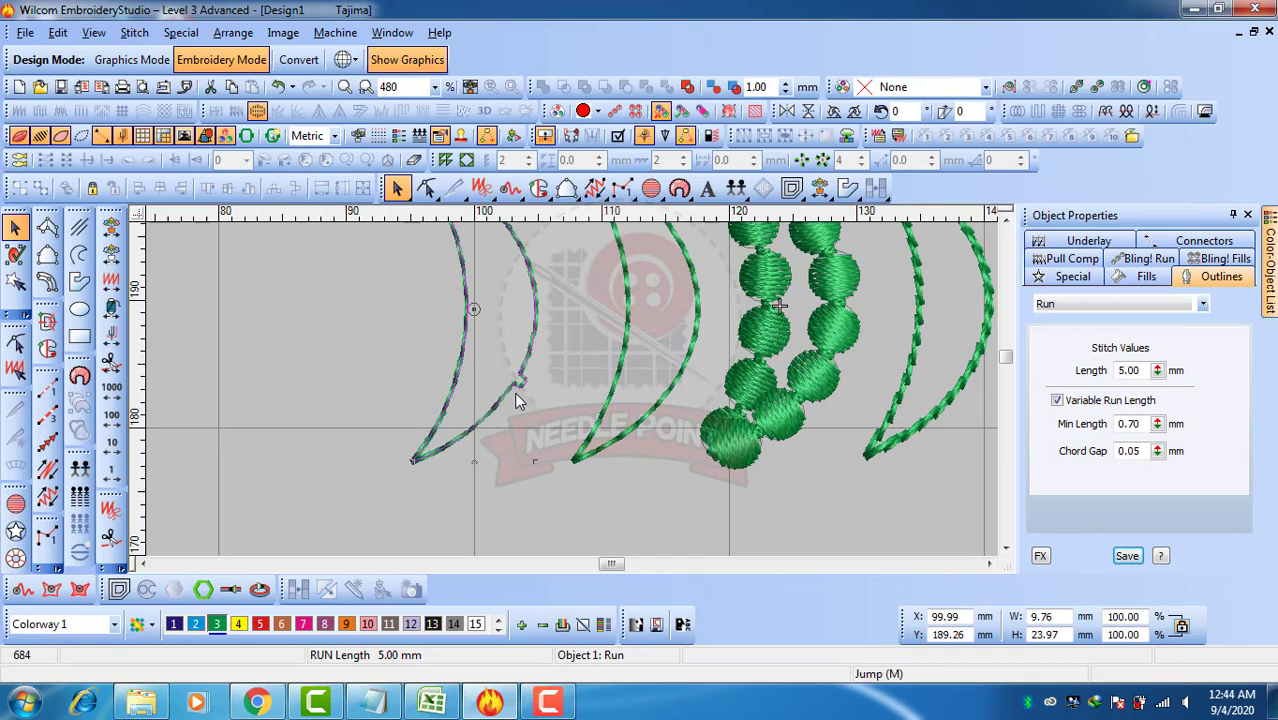
key("h")
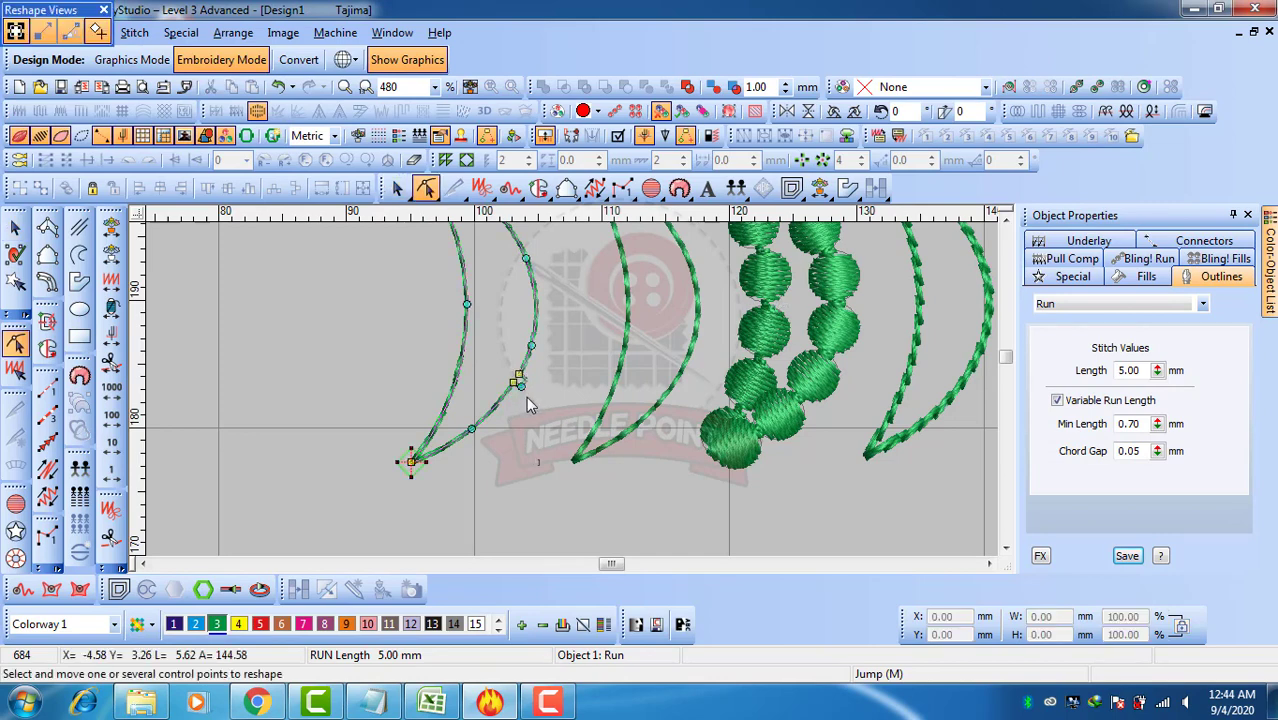
scroll(530, 398, "up", 2)
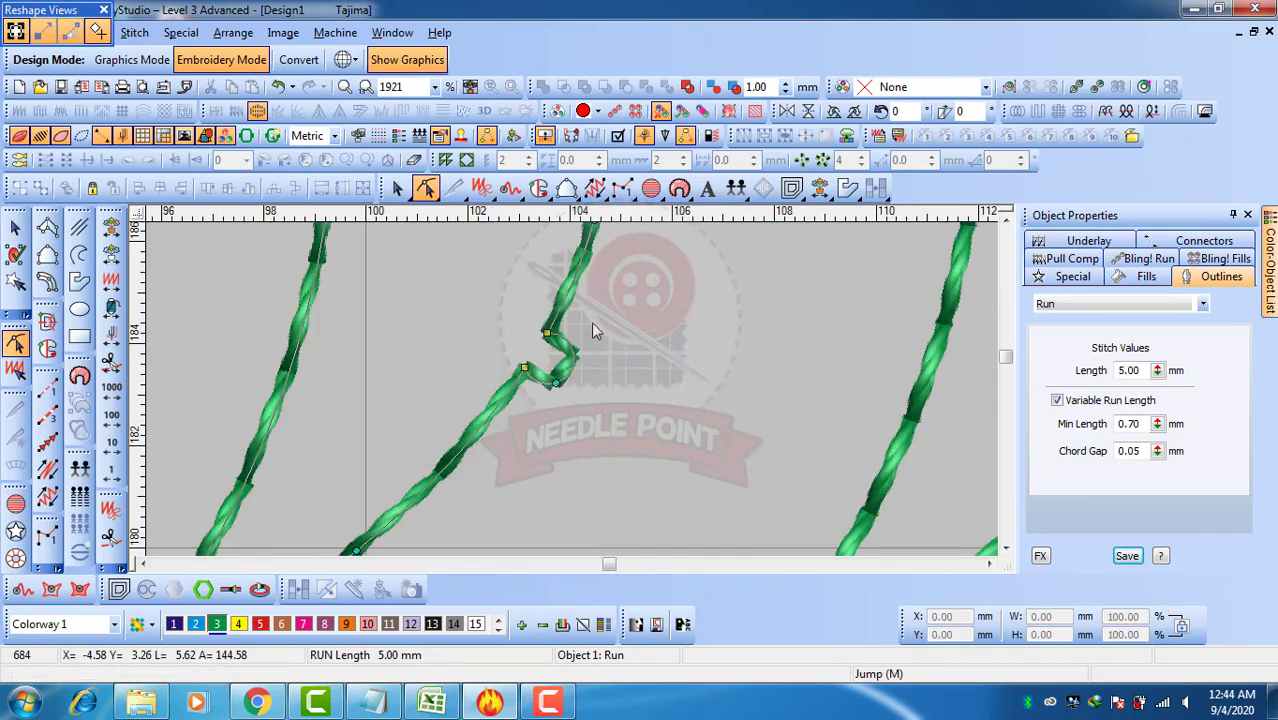
key("Delete")
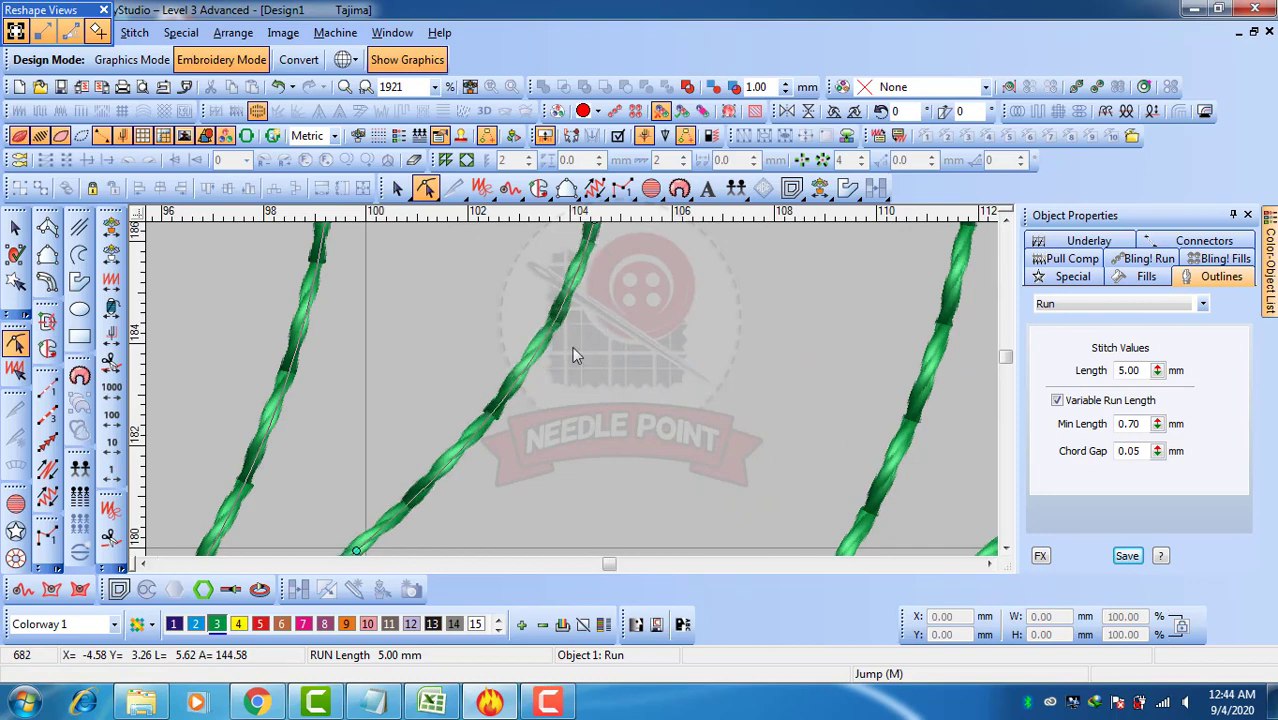
left_click(15, 228)
Show the stitches as plain lines with needle points, and shift the first crescent slightly.
key("0")
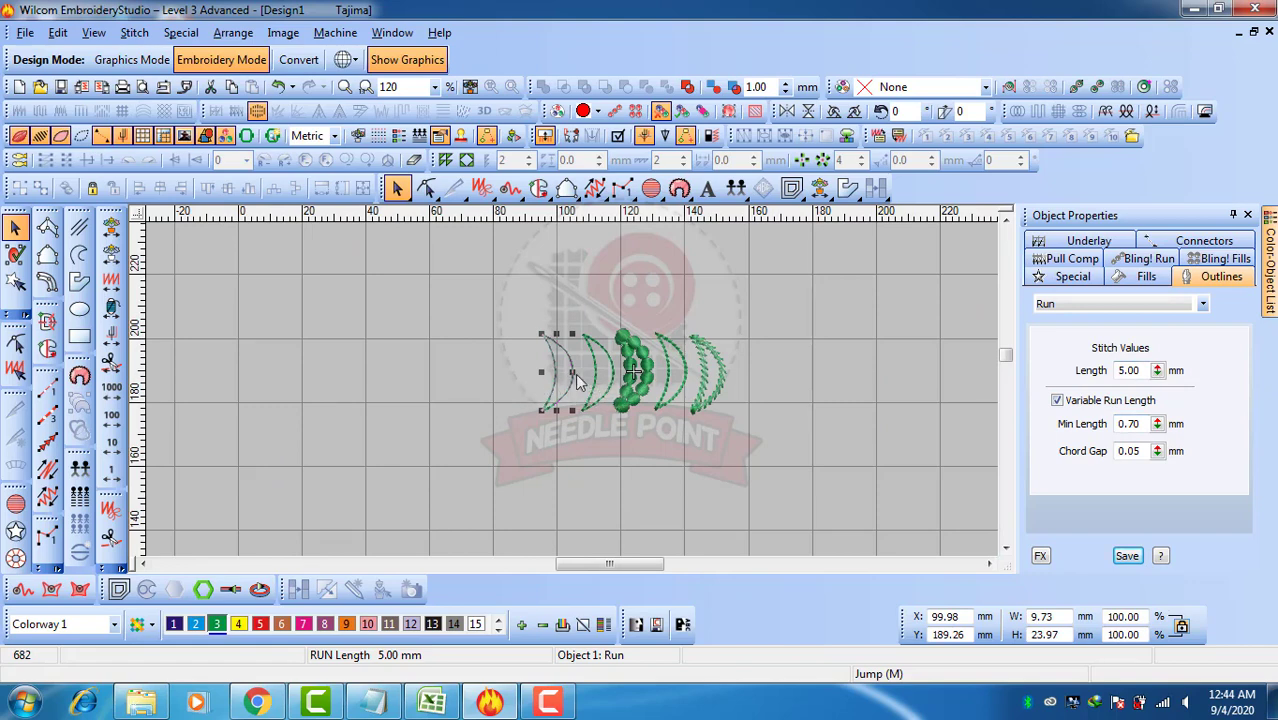
scroll(575, 373, "up", 3)
scroll(533, 335, "down", 1)
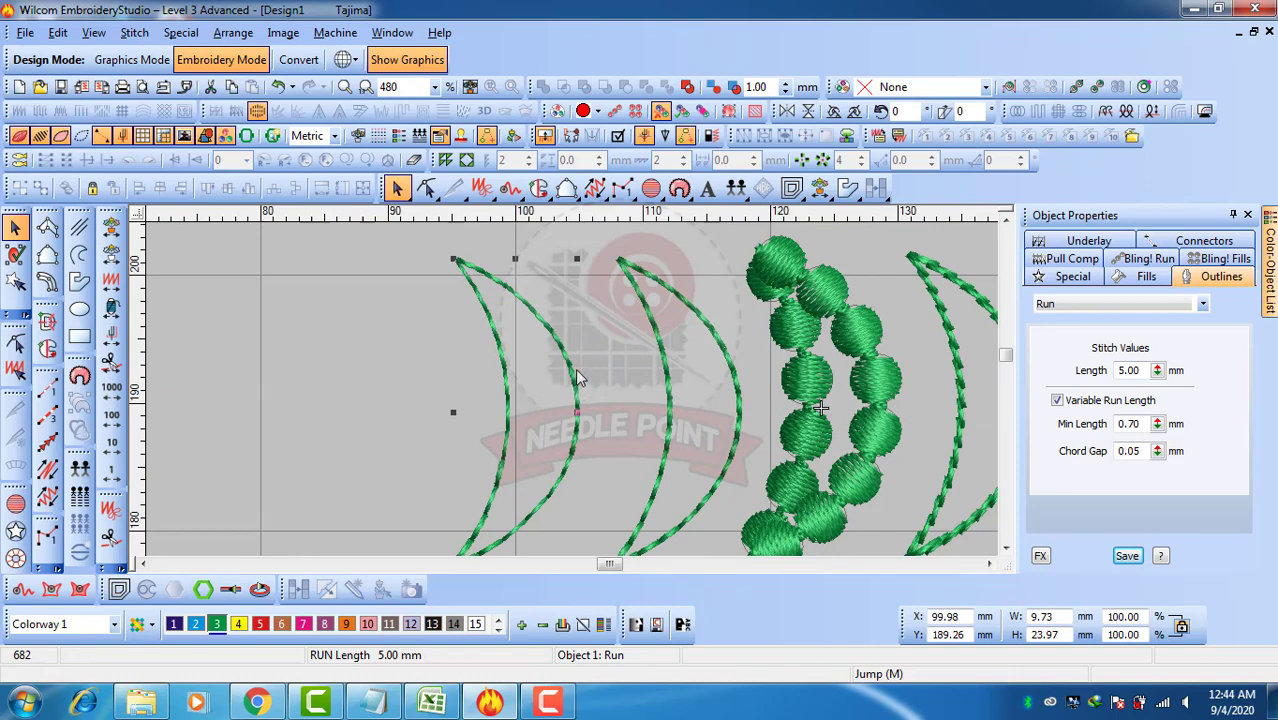
scroll(533, 317, "up", 2)
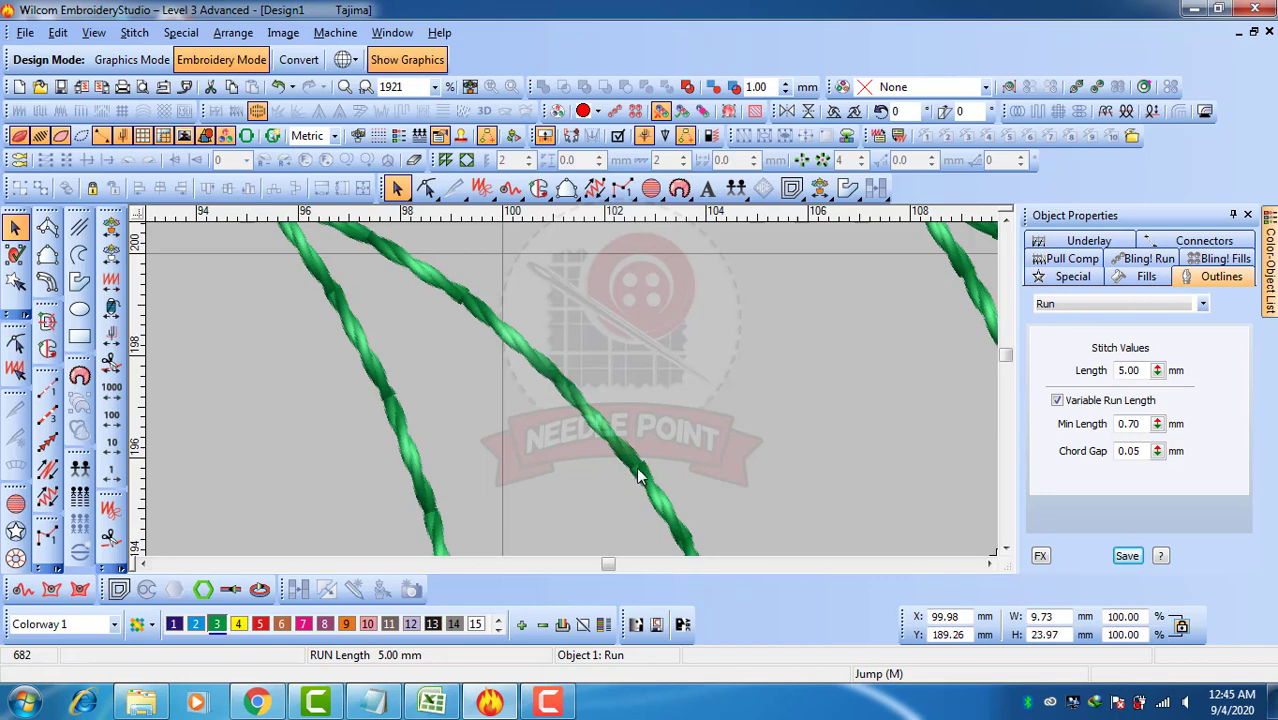
key("s")
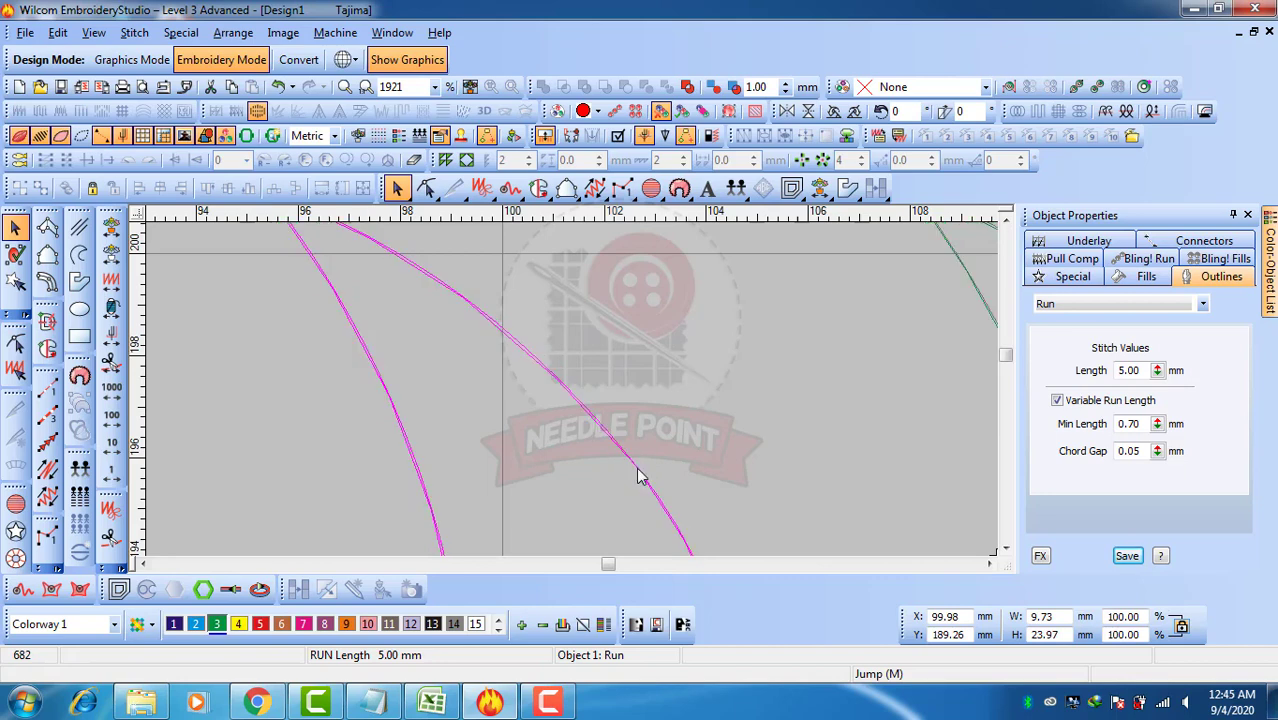
key("period")
mouse_move(581, 380)
left_mouse_down()
mouse_move(571, 371)
mouse_move(536, 399)
mouse_move(573, 373)
mouse_move(568, 382)
left_mouse_up()
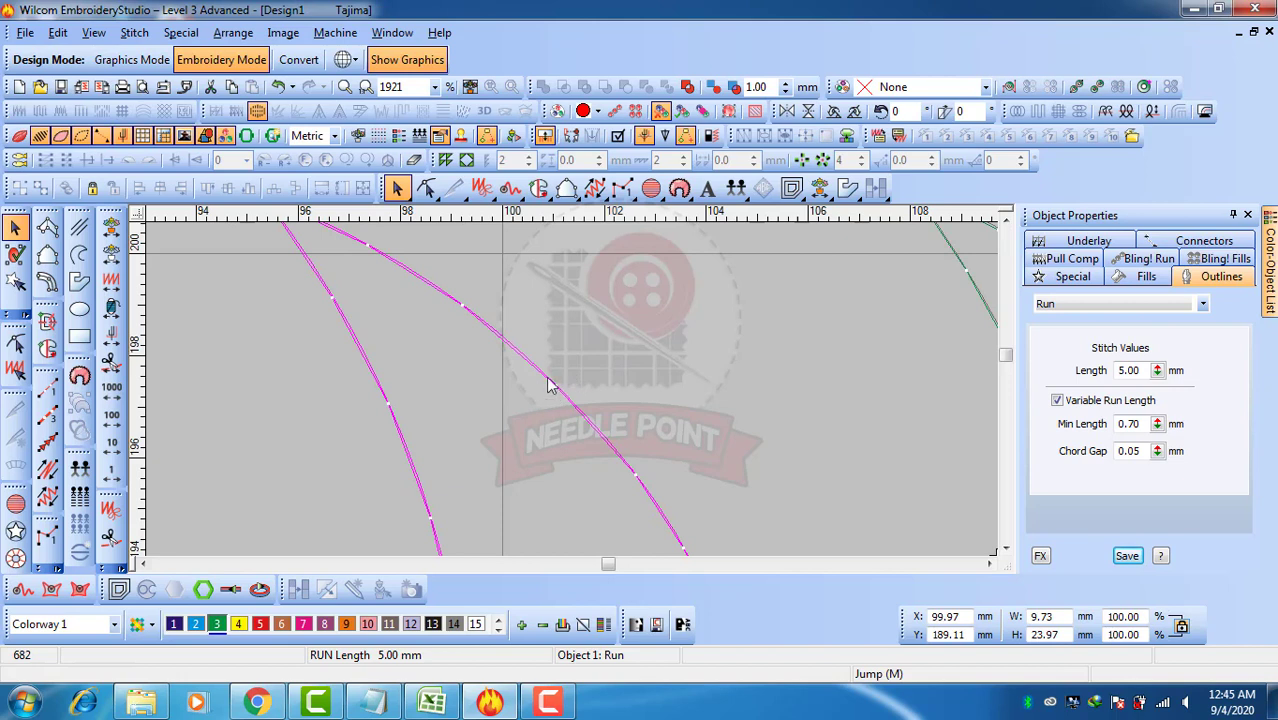
Try a run length of 7 mm on the first crescent and inspect its needle points along the curves.
double_click(1145, 370)
type("7")
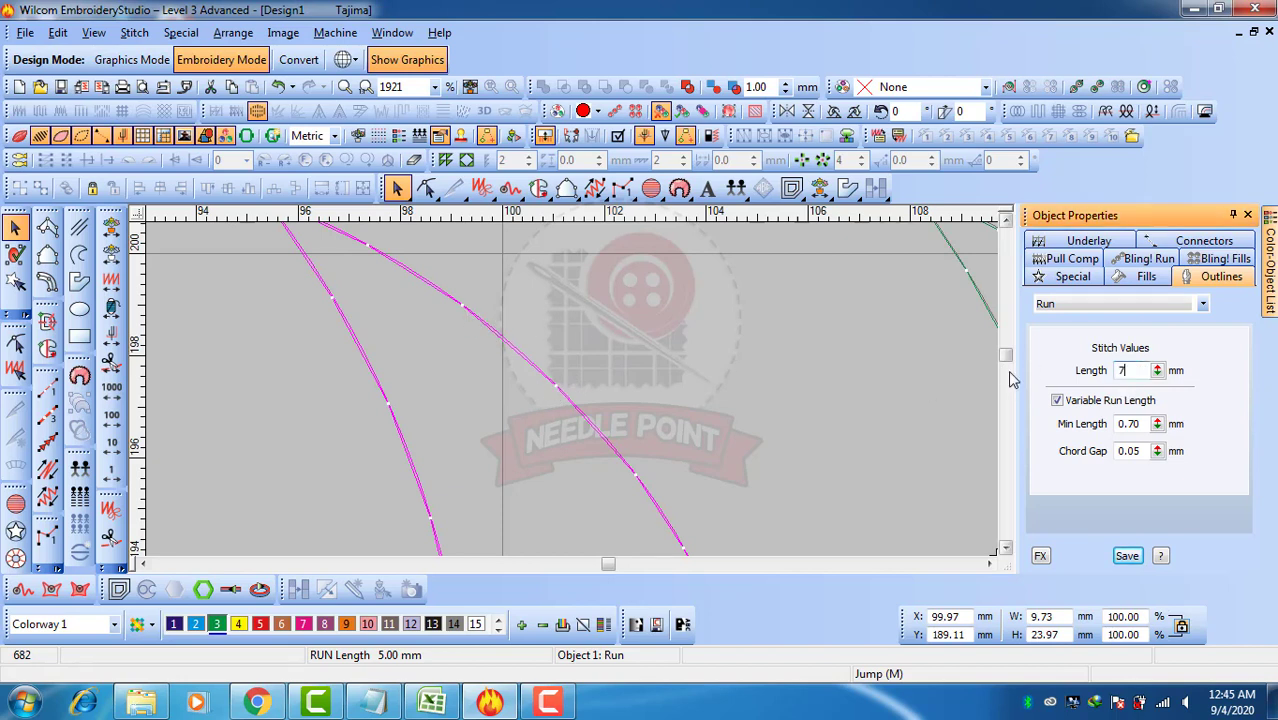
key("Return")
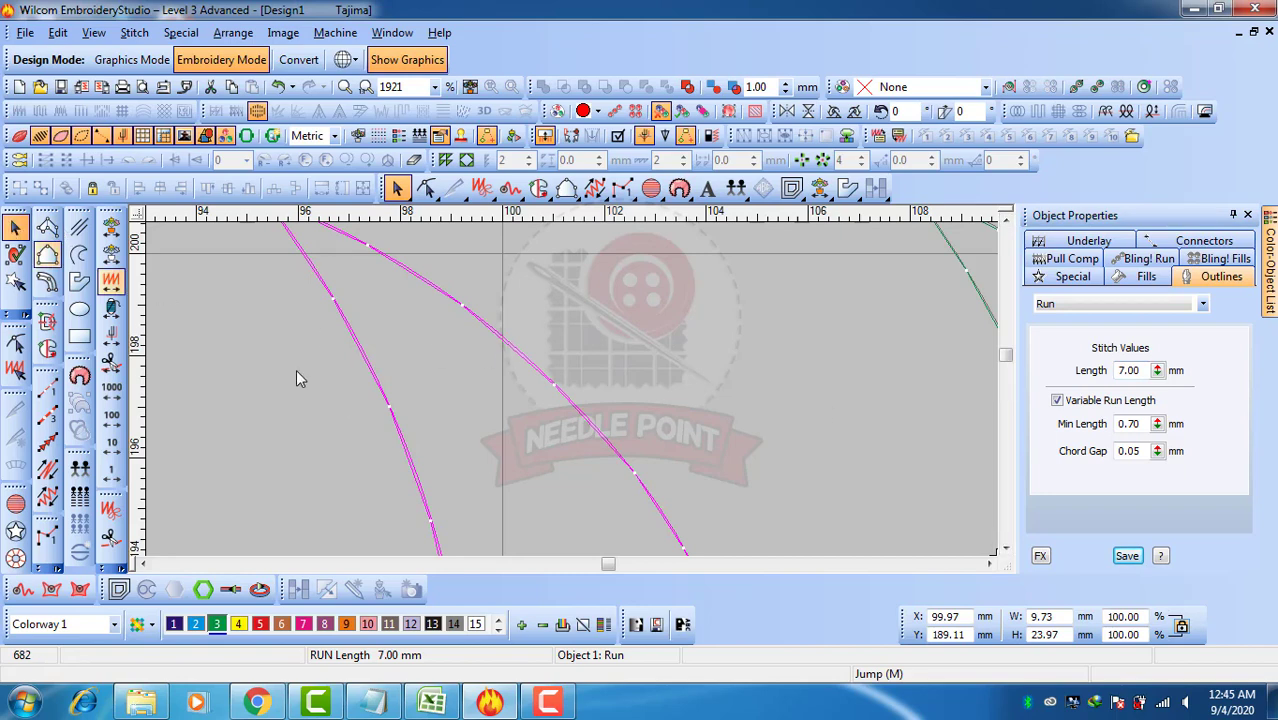
scroll(576, 441, "down", 3)
scroll(575, 420, "up", 2)
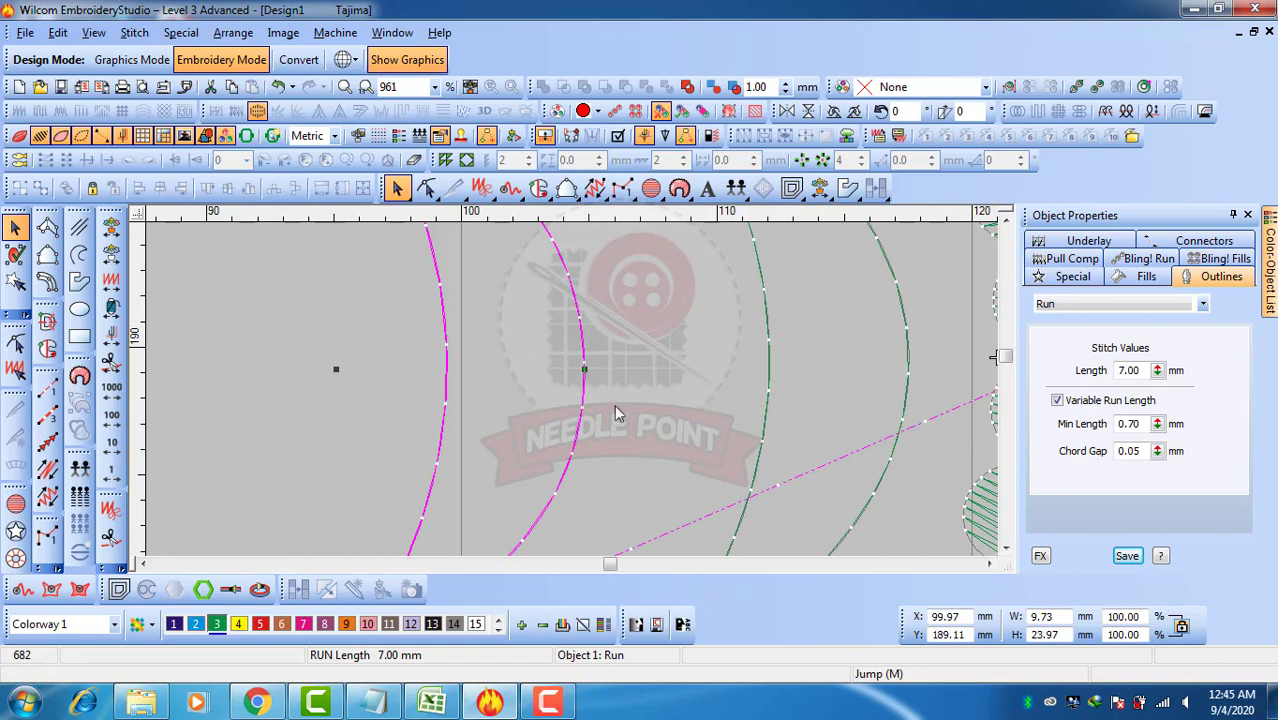
scroll(571, 394, "up", 2)
scroll(577, 396, "down", 1)
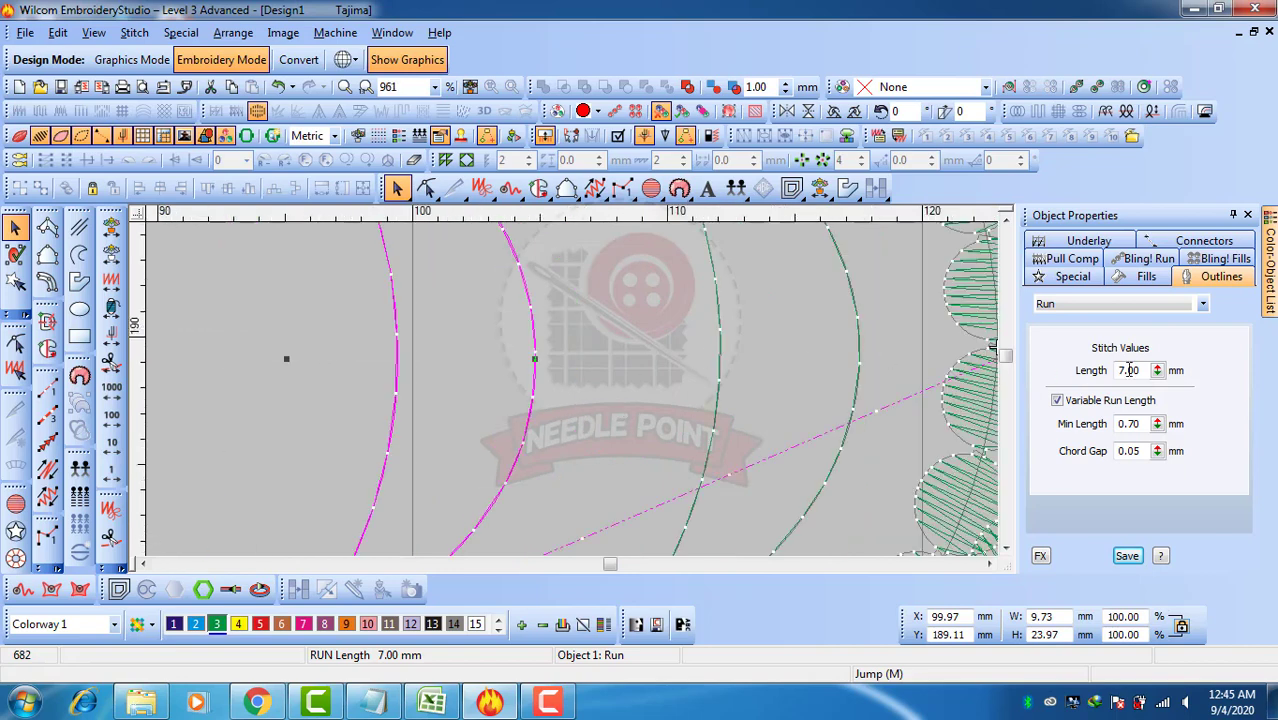
Try run lengths of 5 mm and 7 mm on the first crescent with Variable Run Length enabled.
left_click_drag(1147, 370, 1066, 372)
type("5")
key("Return")
left_click_drag(1145, 370, 1056, 372)
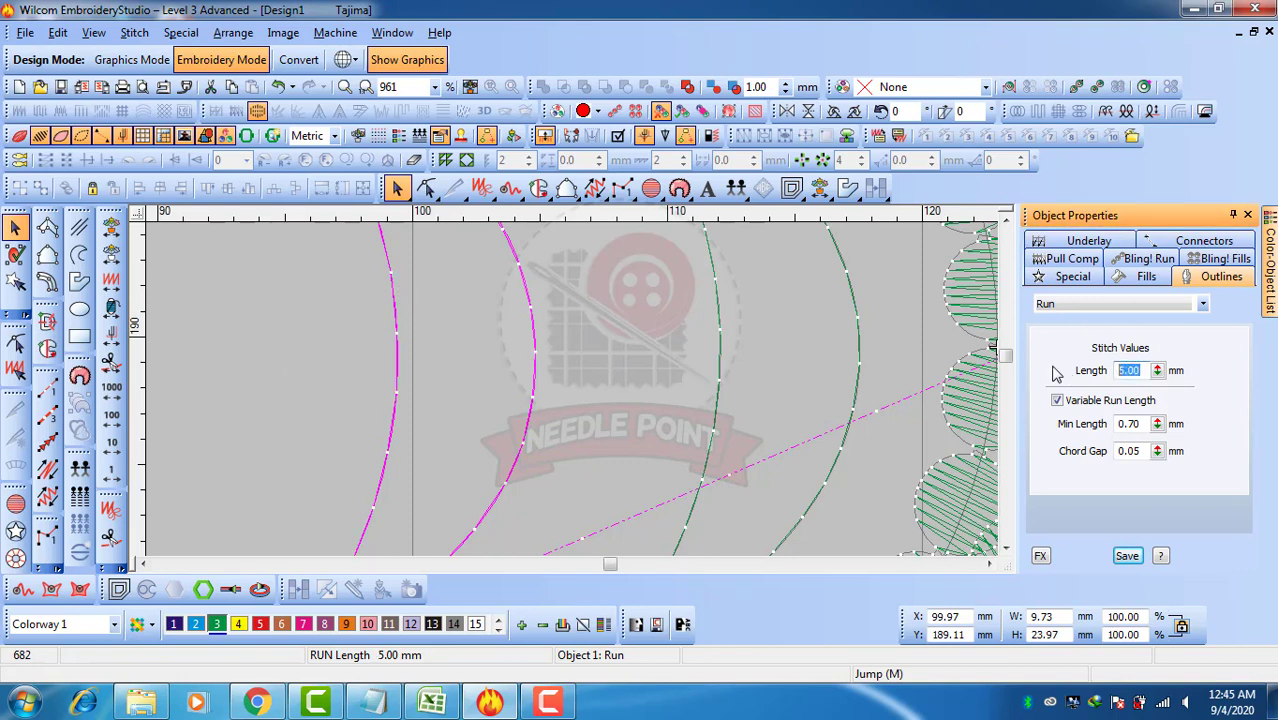
type("7")
key("Return")
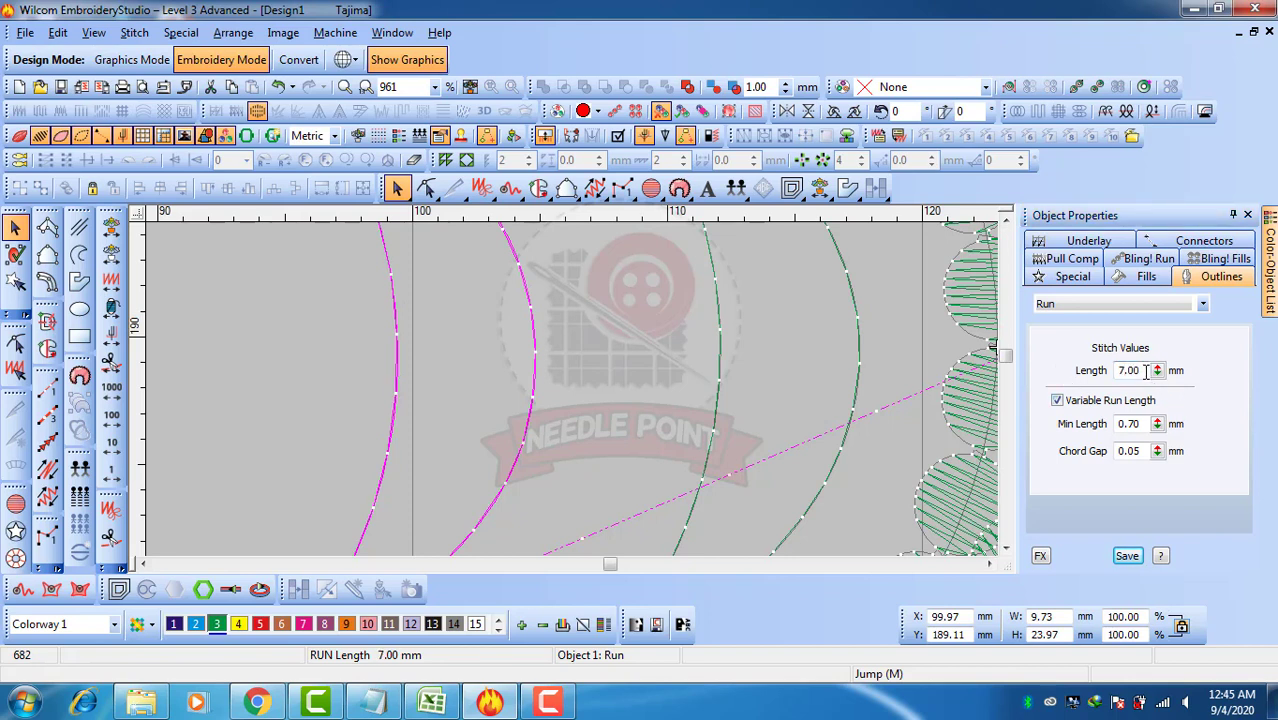
Try run lengths of 3 mm and 10 mm on the first crescent and inspect its needle points.
left_click_drag(1145, 370, 1043, 365)
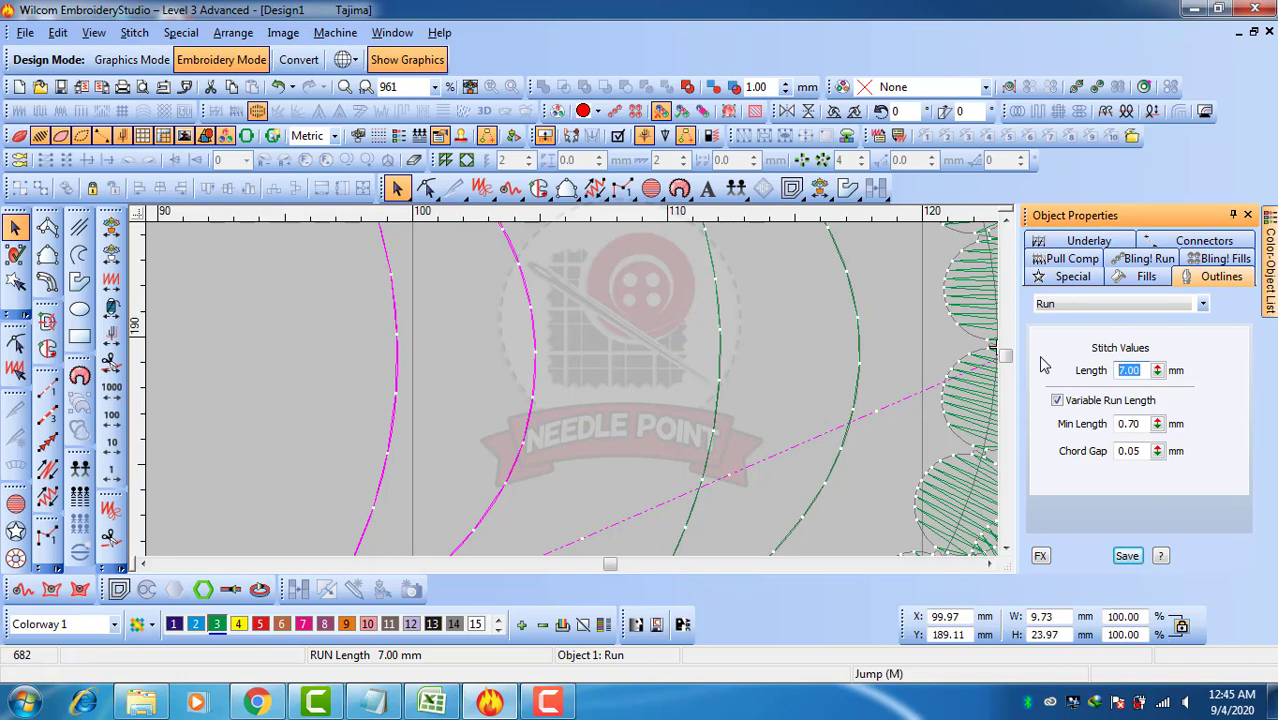
type("3")
key("Return")
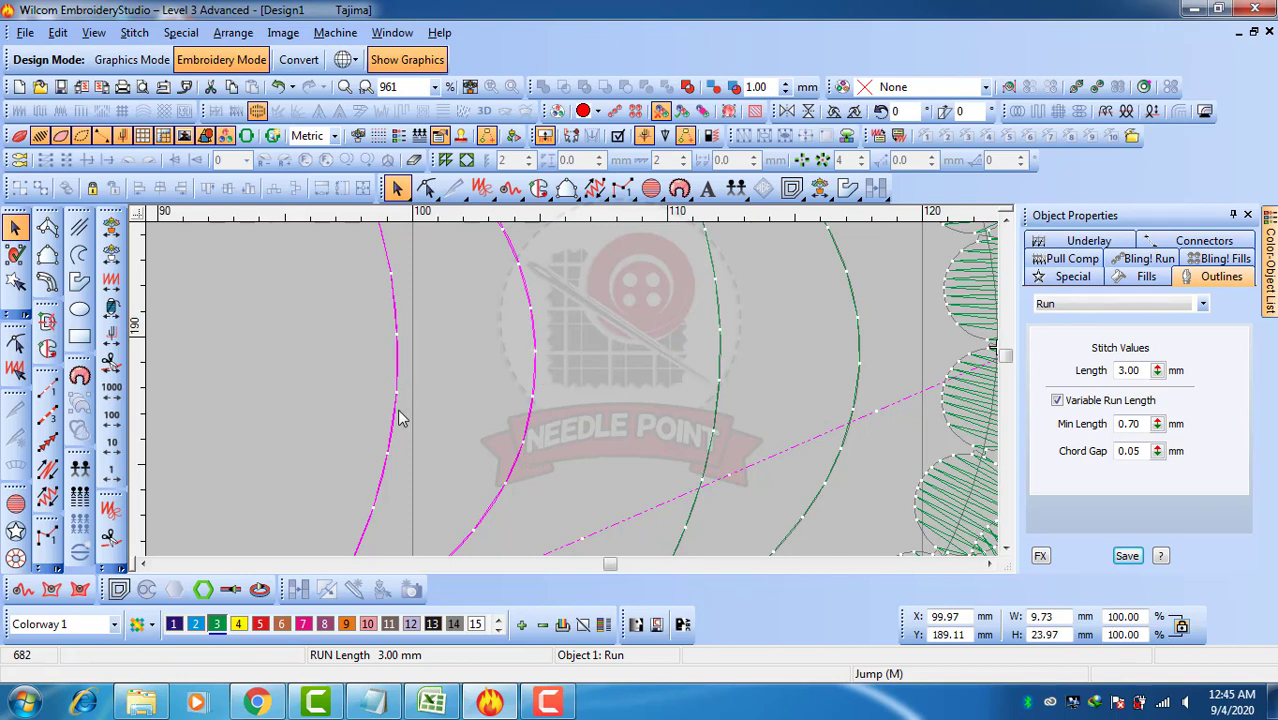
double_click(1143, 370)
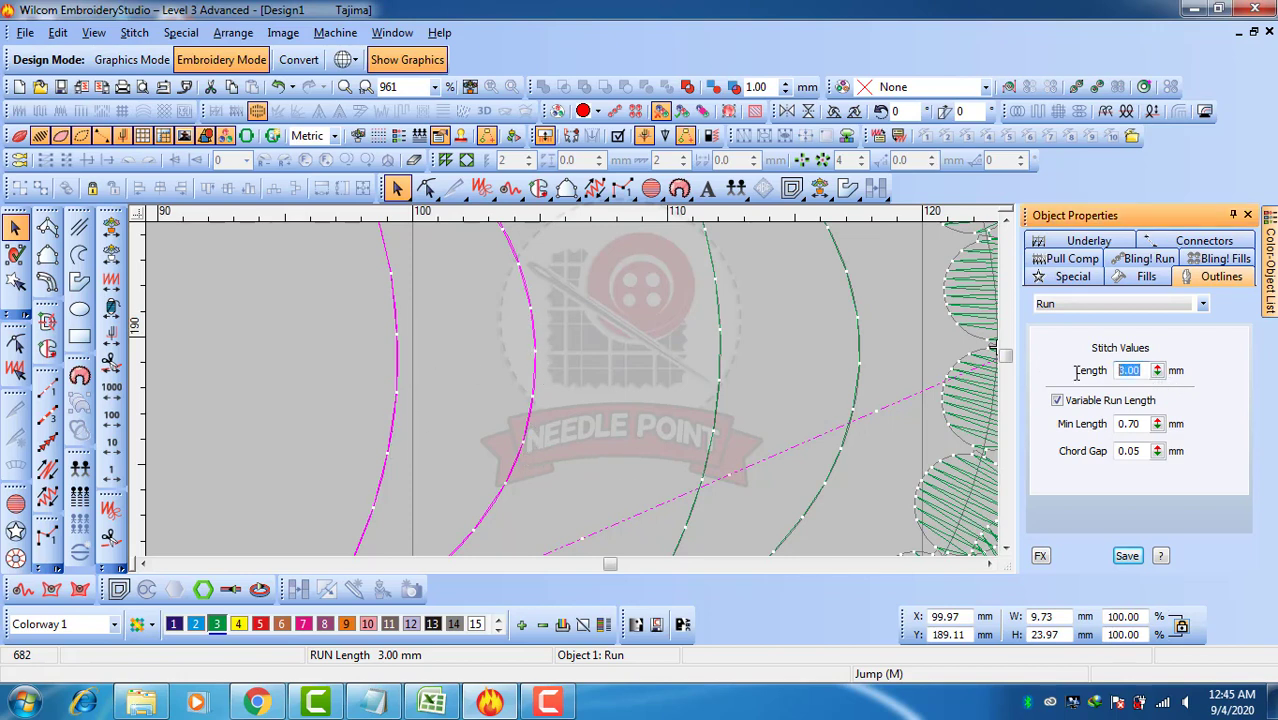
type("10")
key("Return")
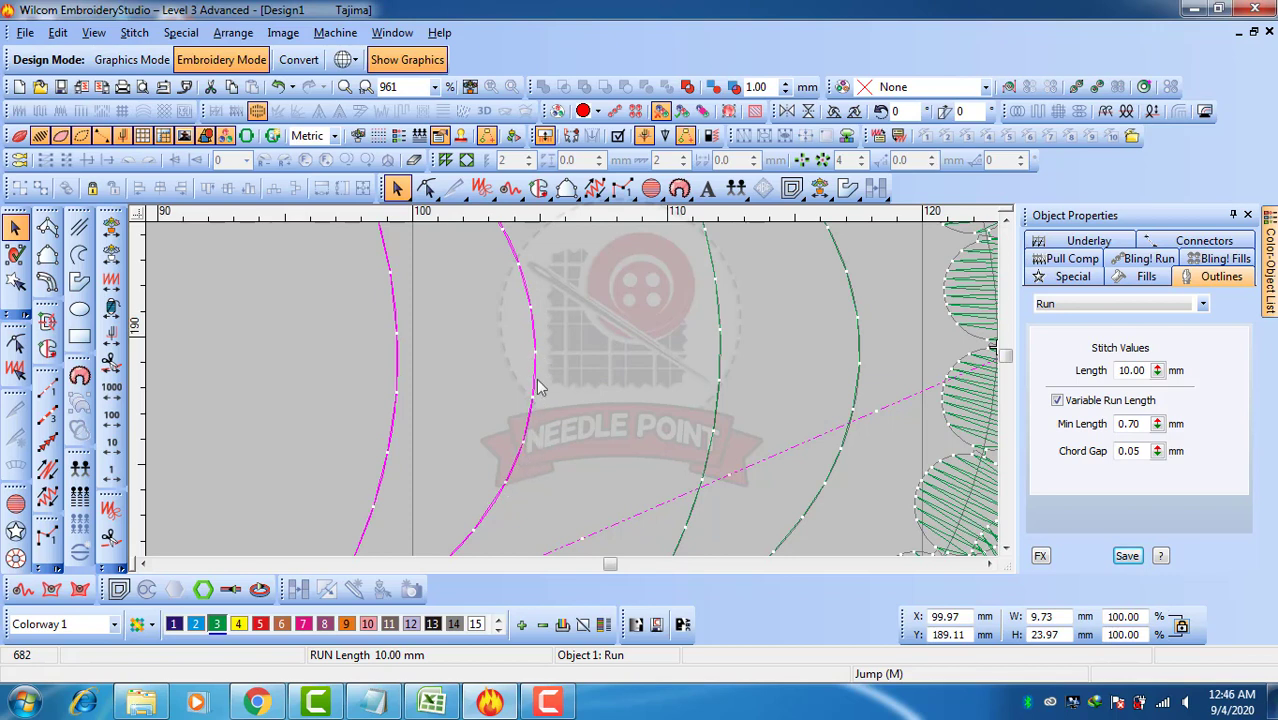
Turn off Variable Run Length for the first crescent and try a run length of 3 mm.
left_click(1095, 402)
scroll(530, 424, "down", 1)
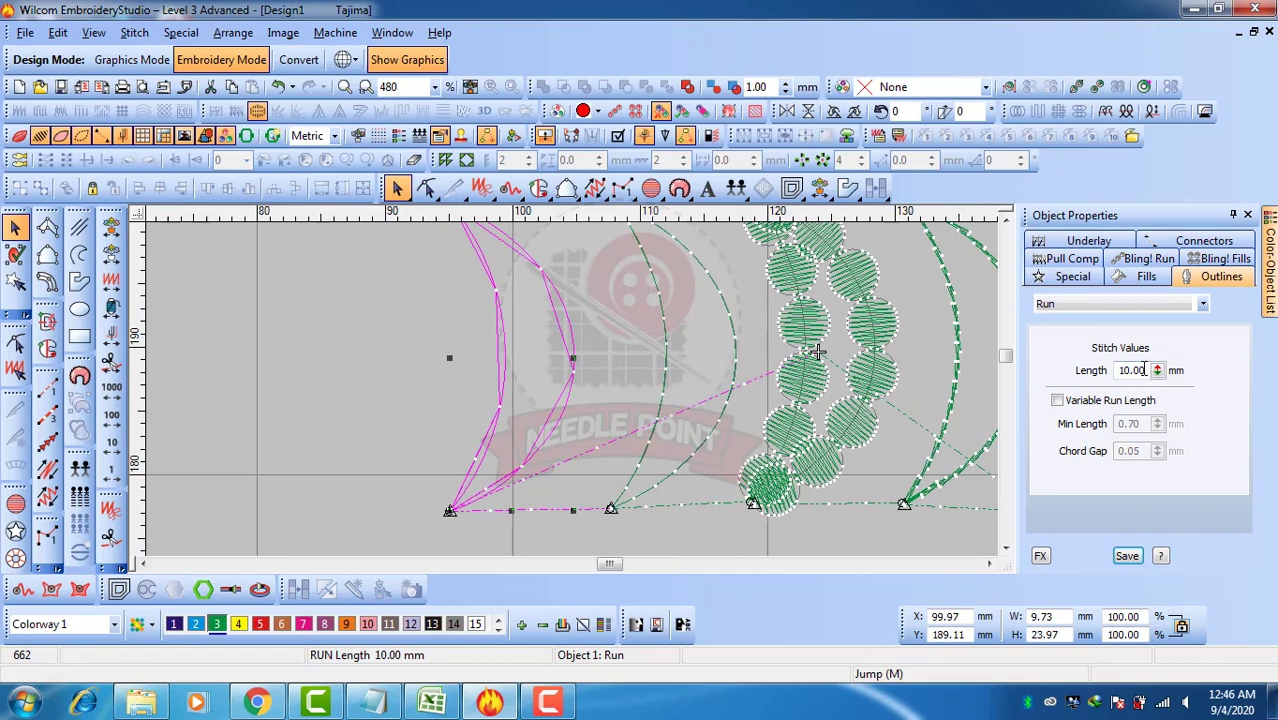
double_click(1130, 370)
type("3")
key("Return")
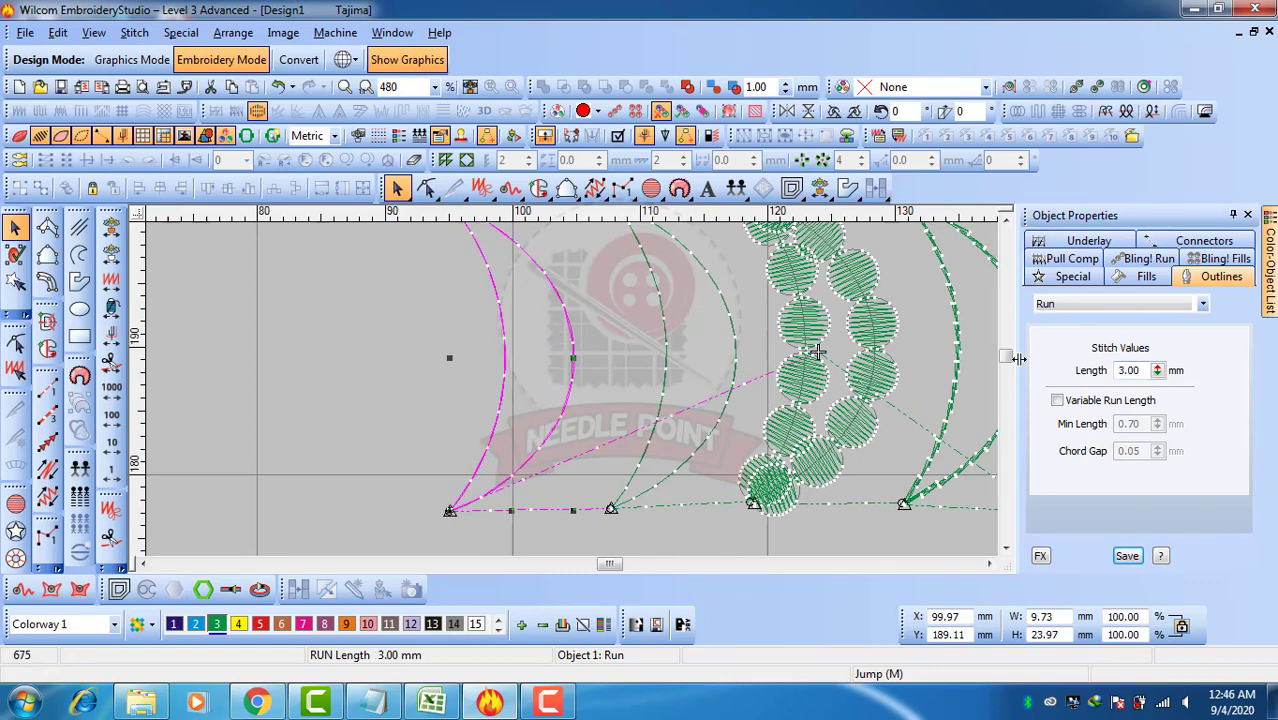
Set the first crescent's run length to 5 mm, check its outer curve and deselect it.
double_click(1130, 370)
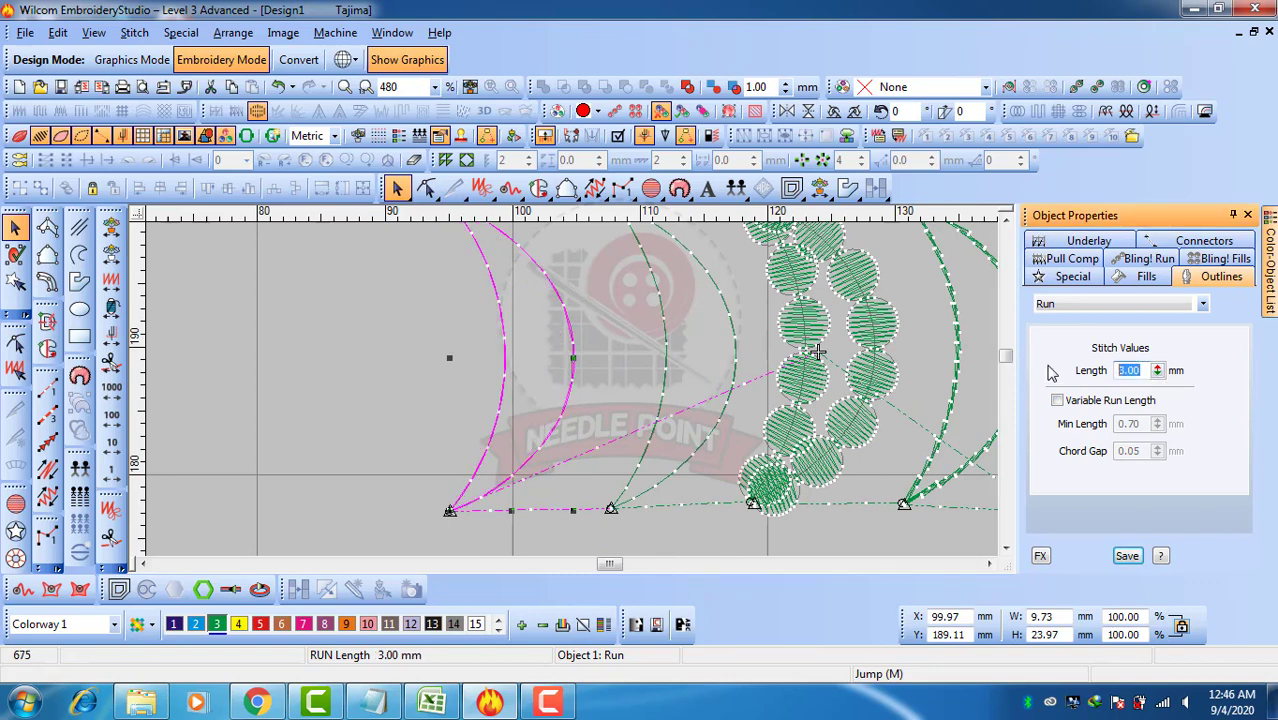
type("5")
key("Return")
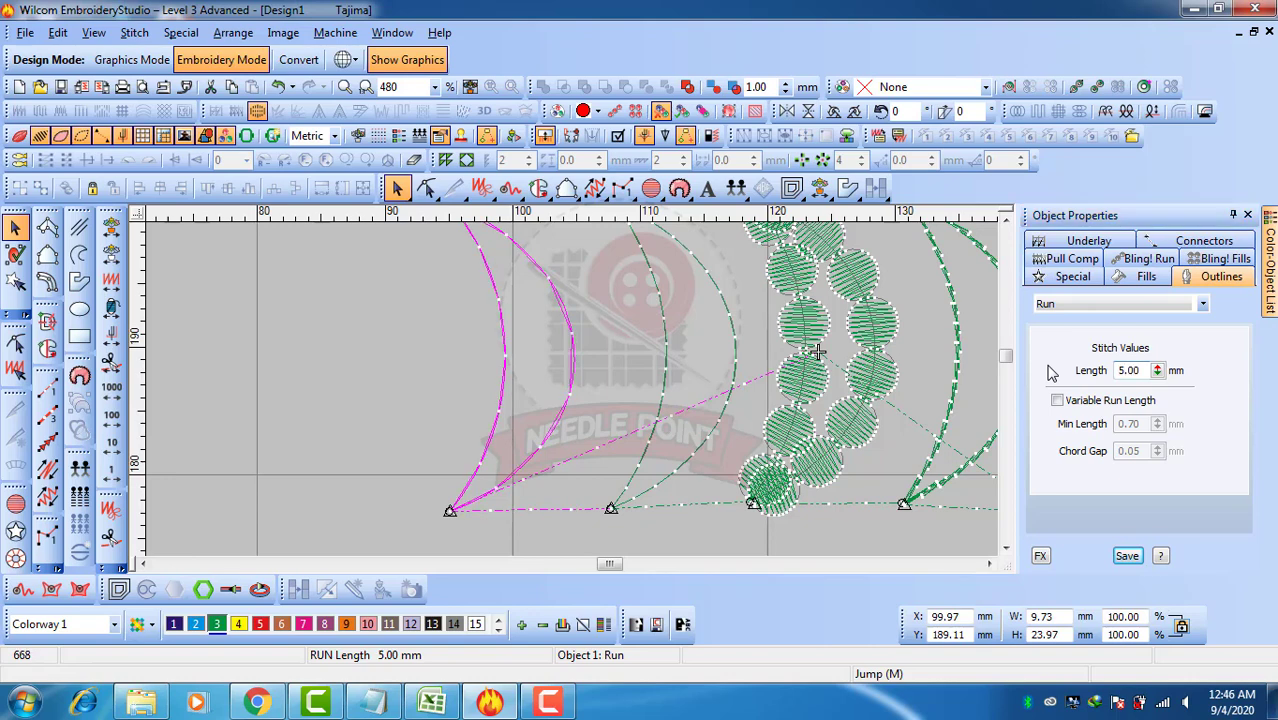
left_click(595, 331)
left_click(570, 329)
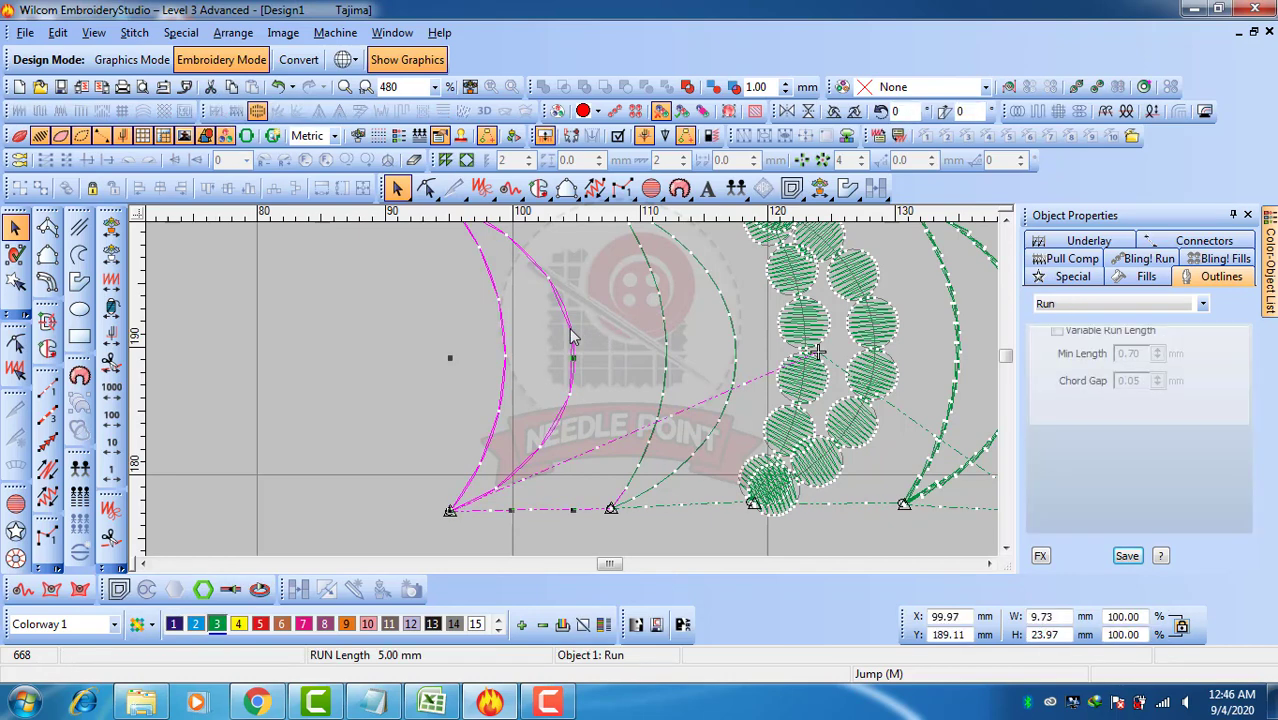
left_click(606, 333)
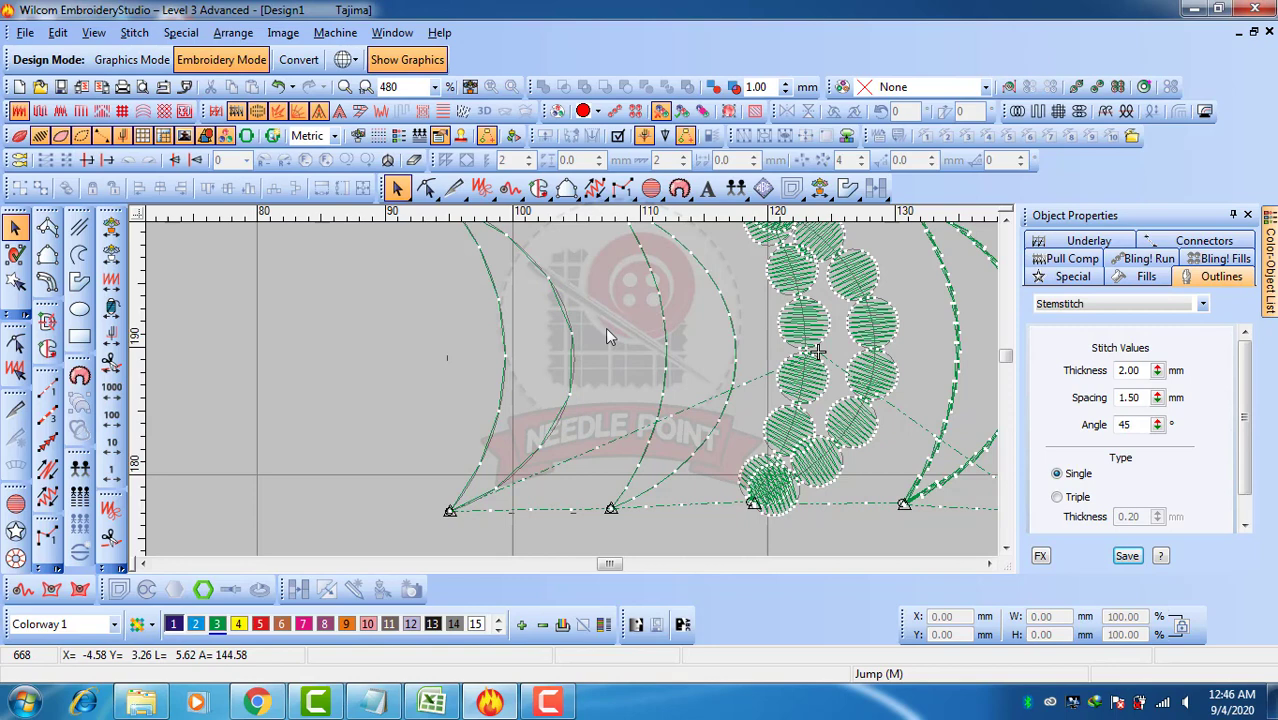
Compare the crescents in realistic stitch rendering and as plain lines with needle points shown and hidden.
key("t")
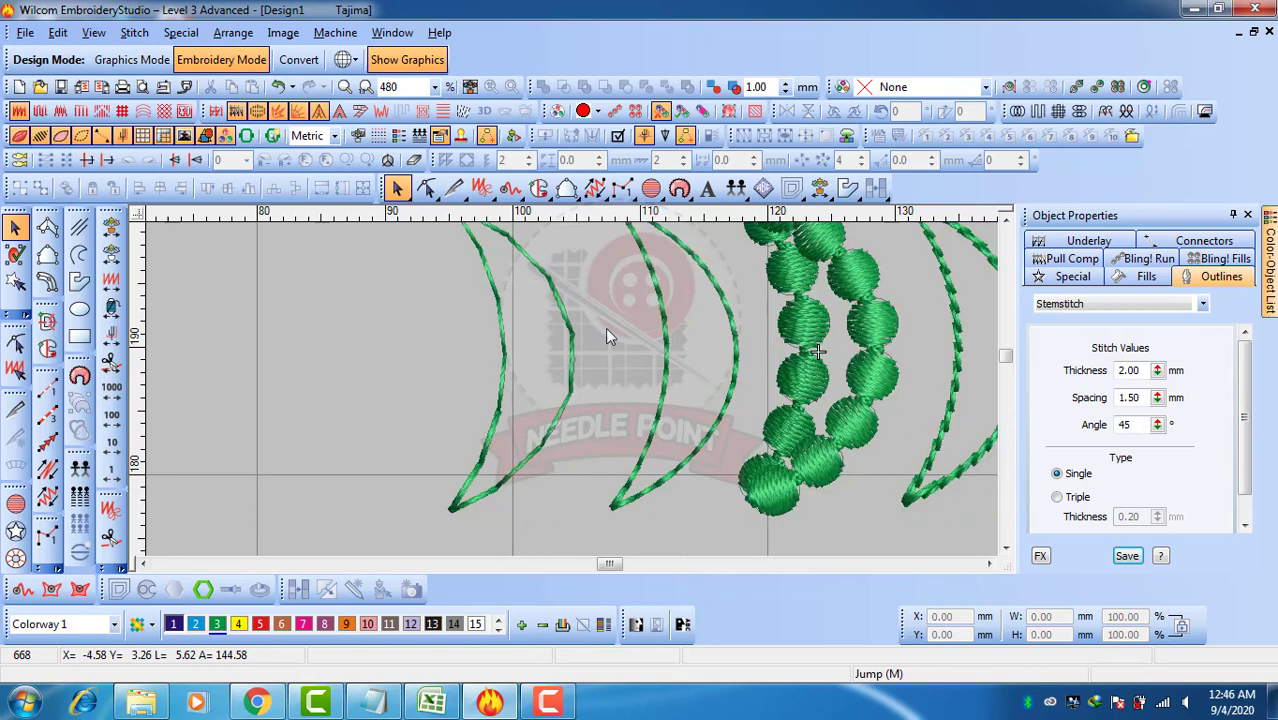
key("t")
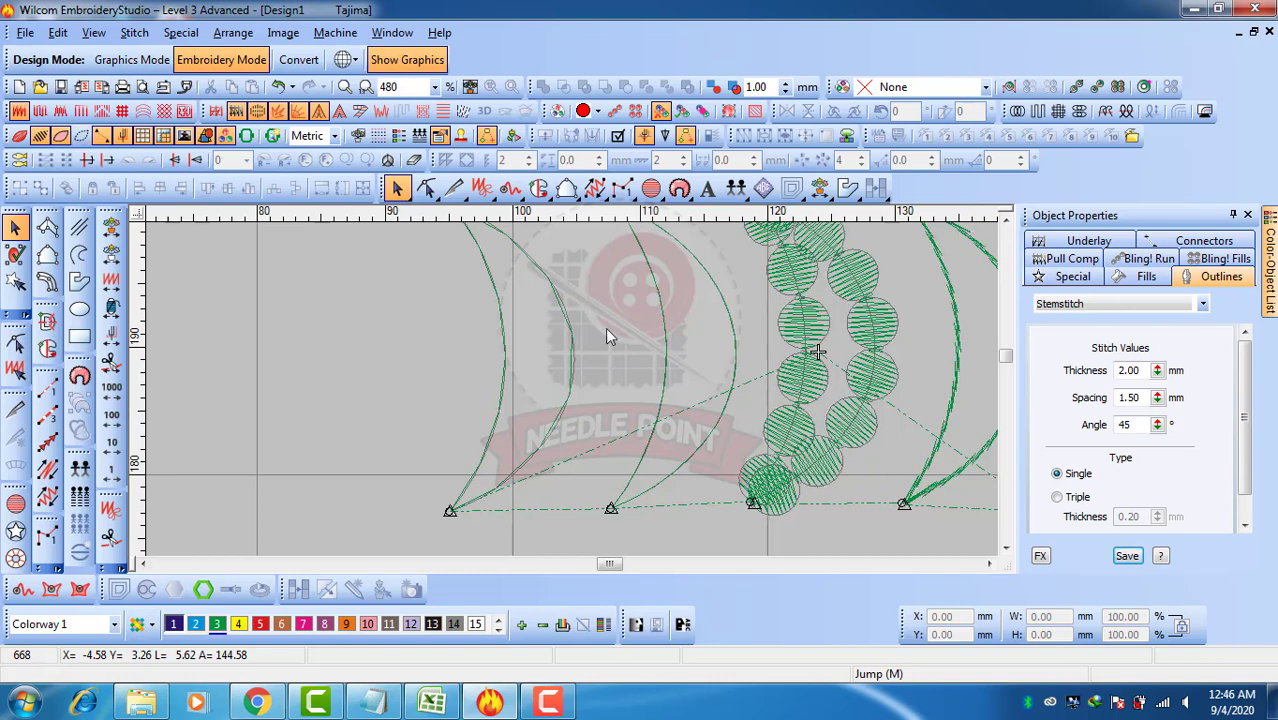
key("period")
key("period")
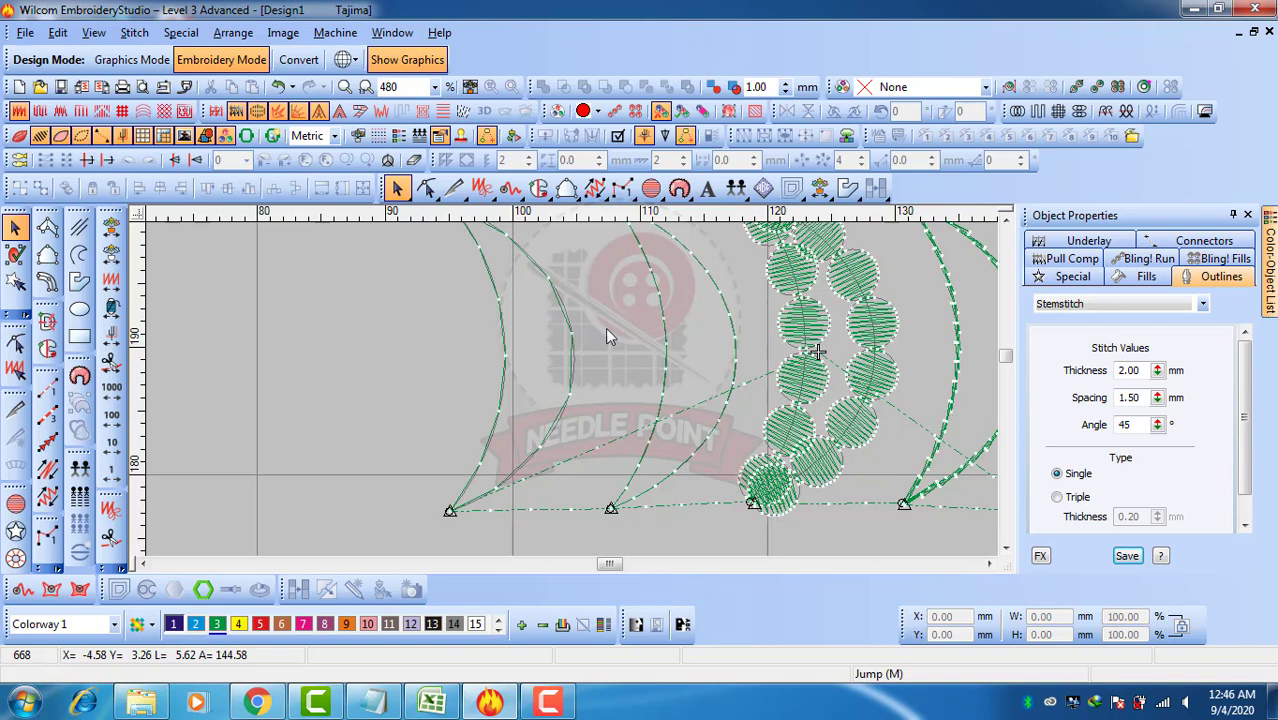
key("period")
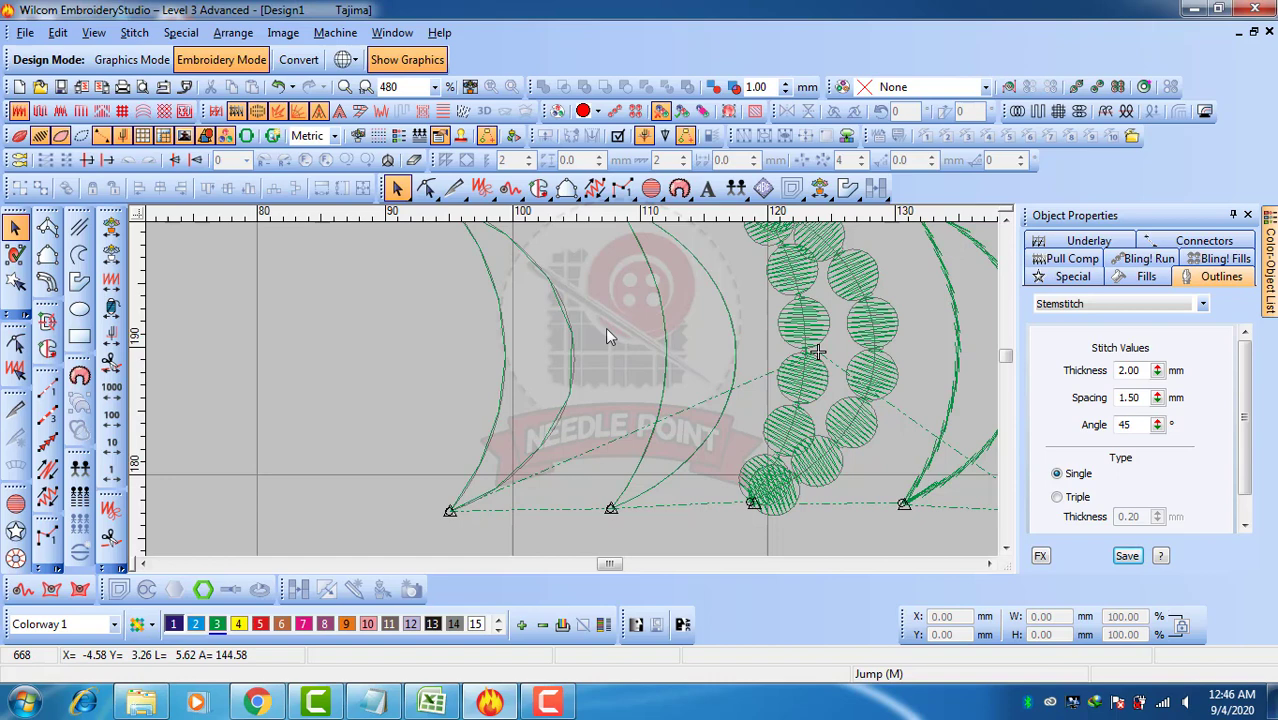
key("period")
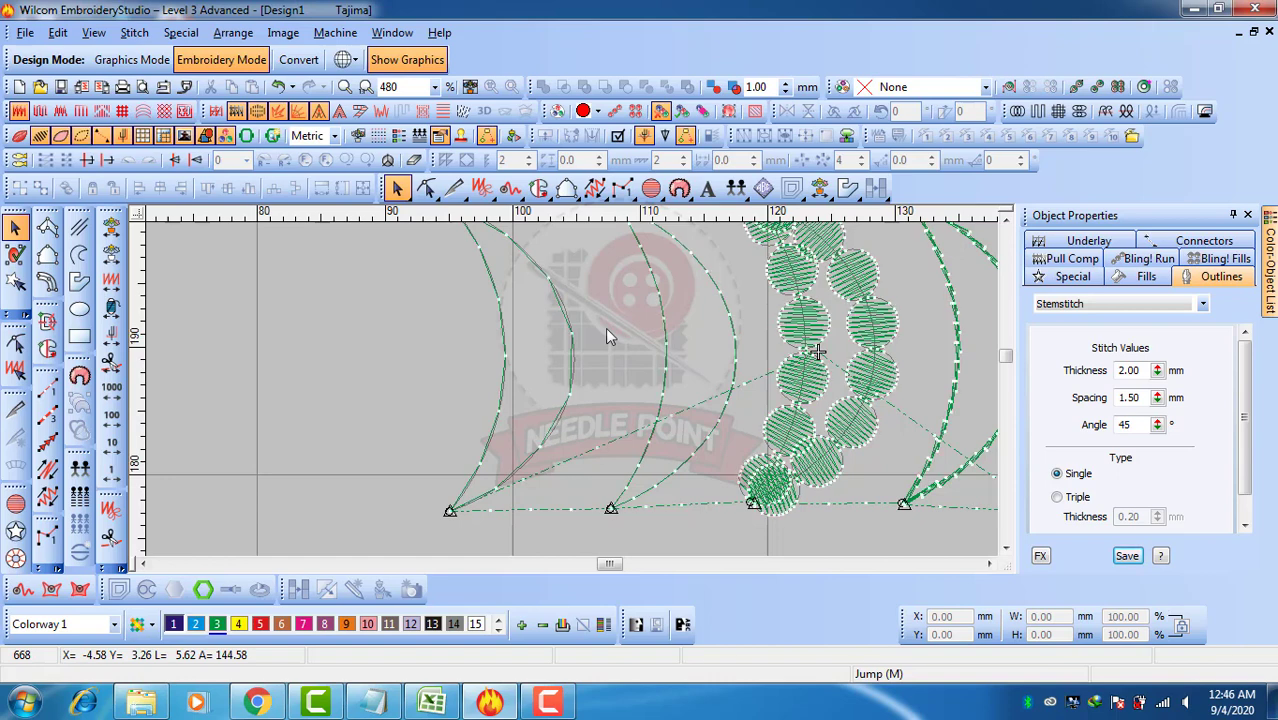
key("period")
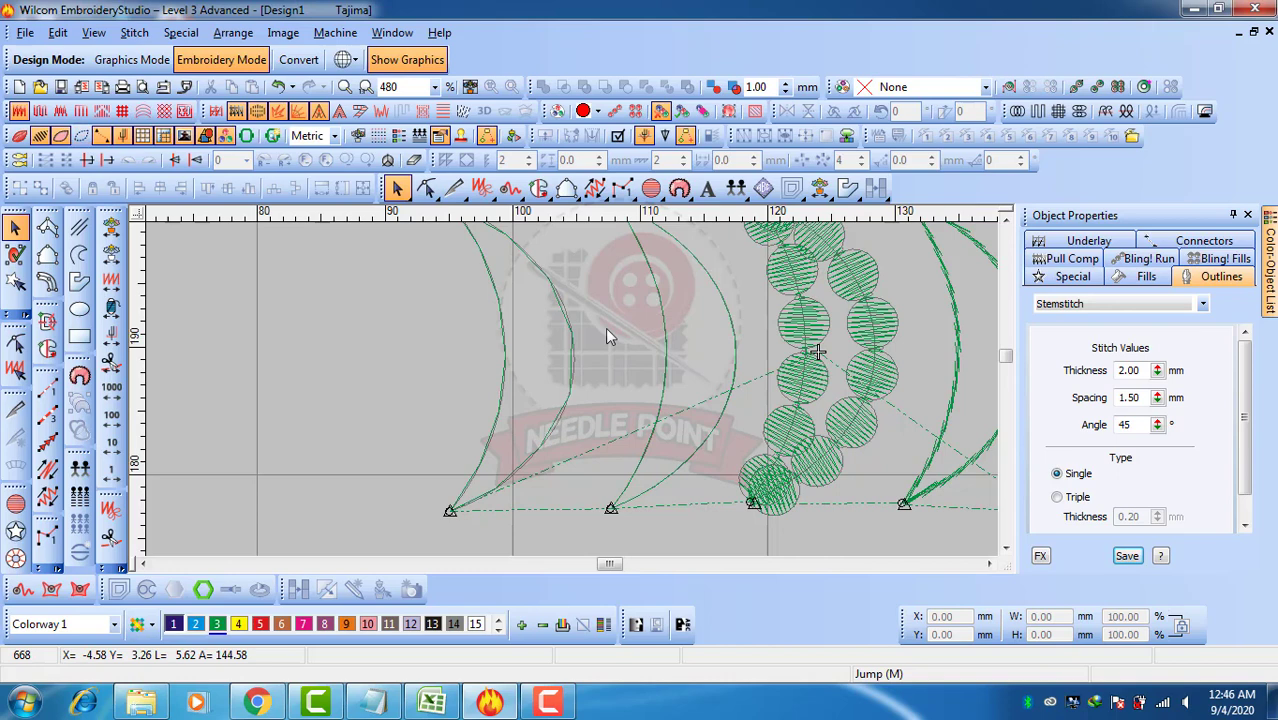
key("period")
key("period")
key("t")
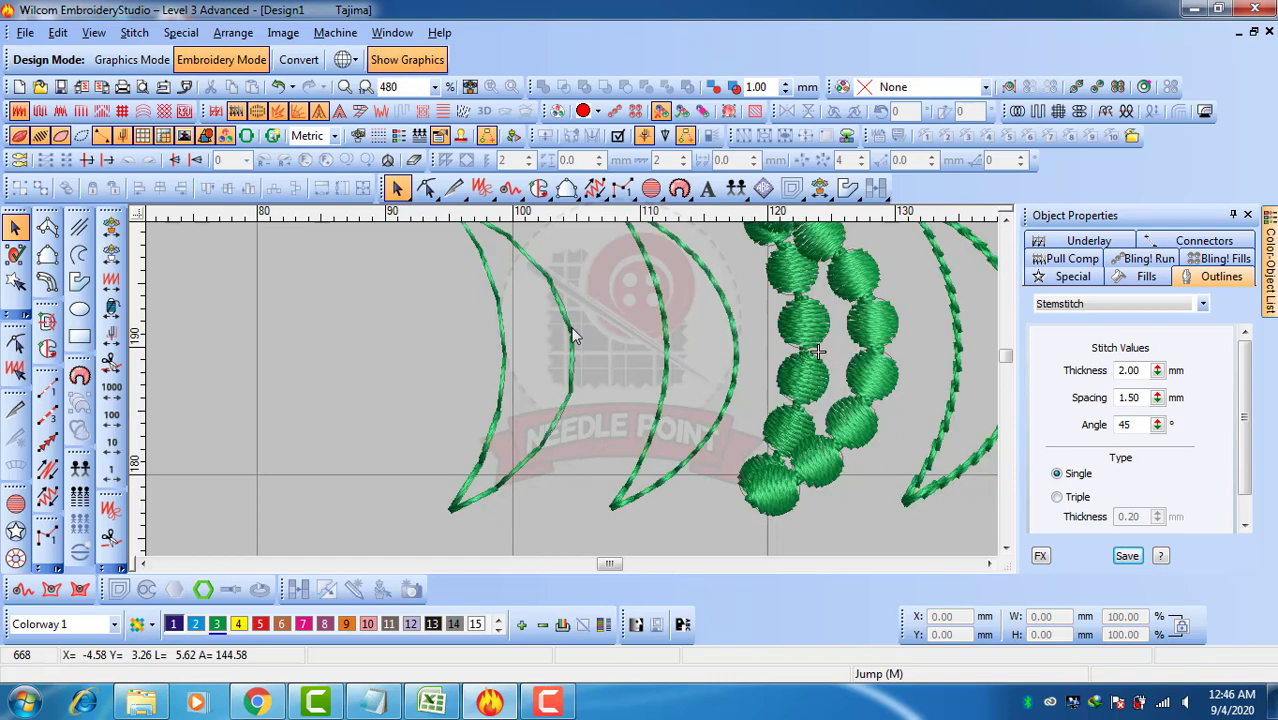
Compare the first crescent's Run settings with the second crescent's Triple Run length and minimum length.
left_click(573, 336)
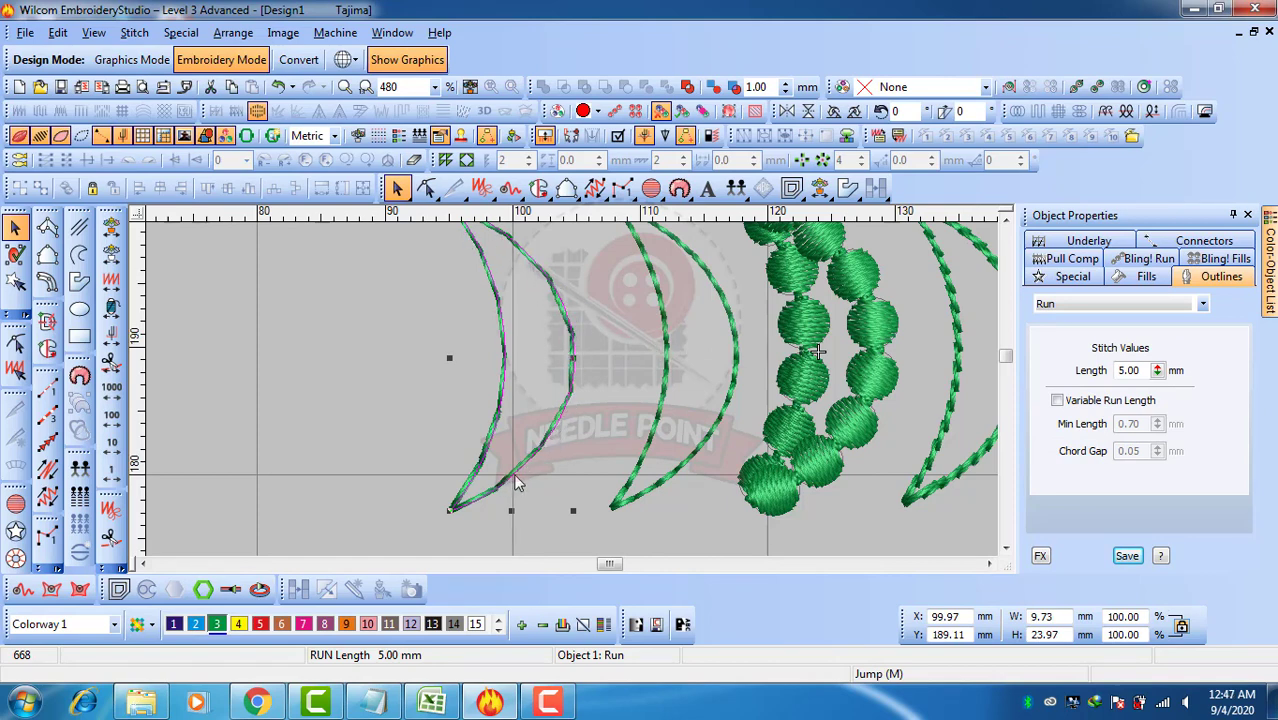
left_click(672, 335)
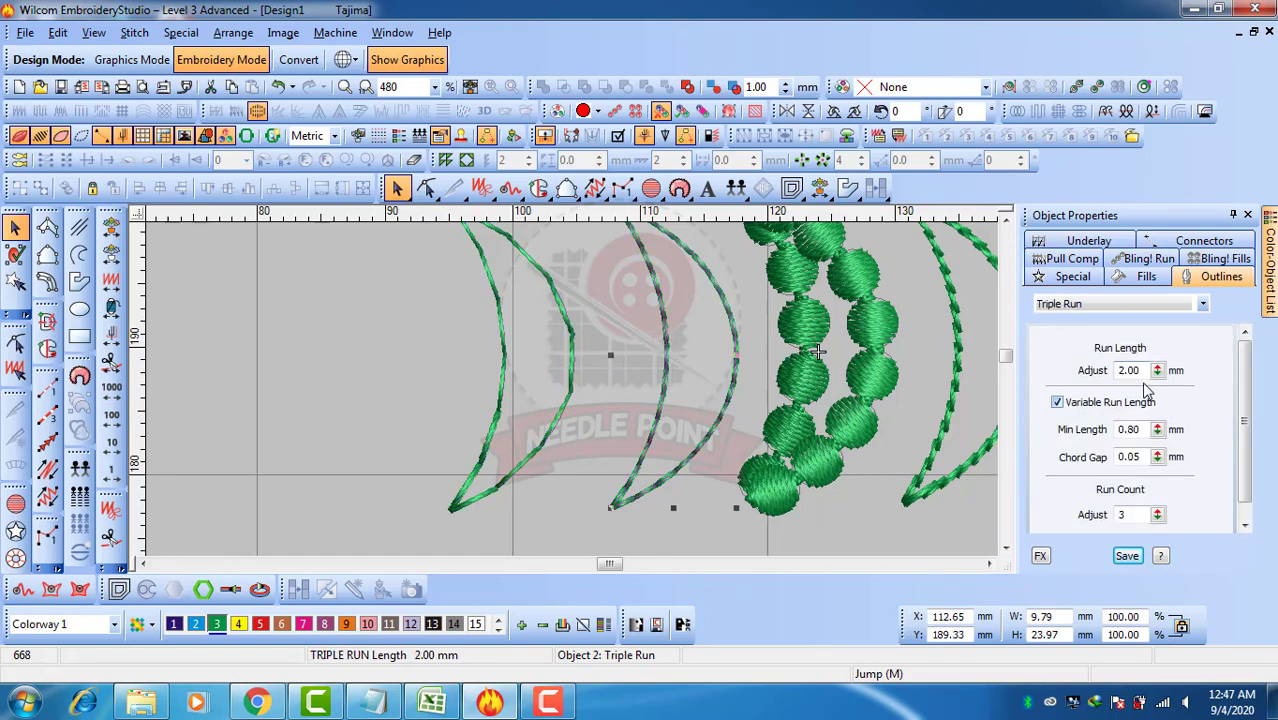
double_click(1135, 370)
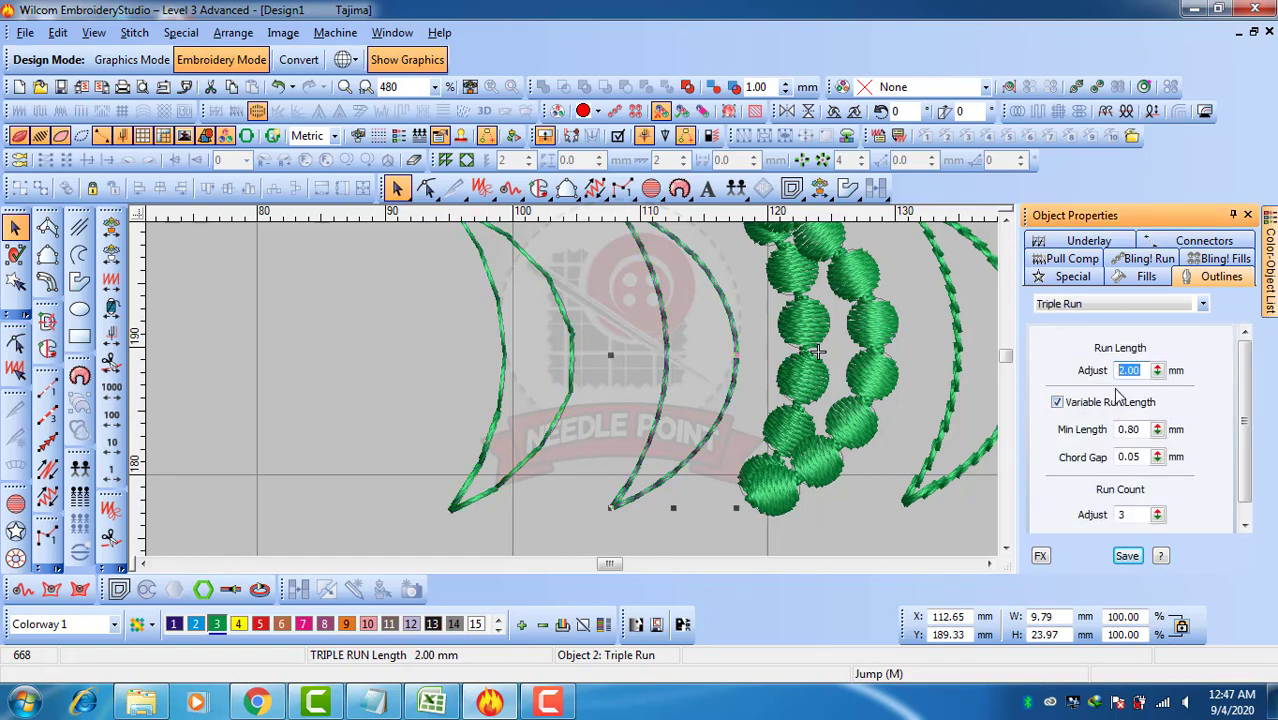
double_click(1118, 429)
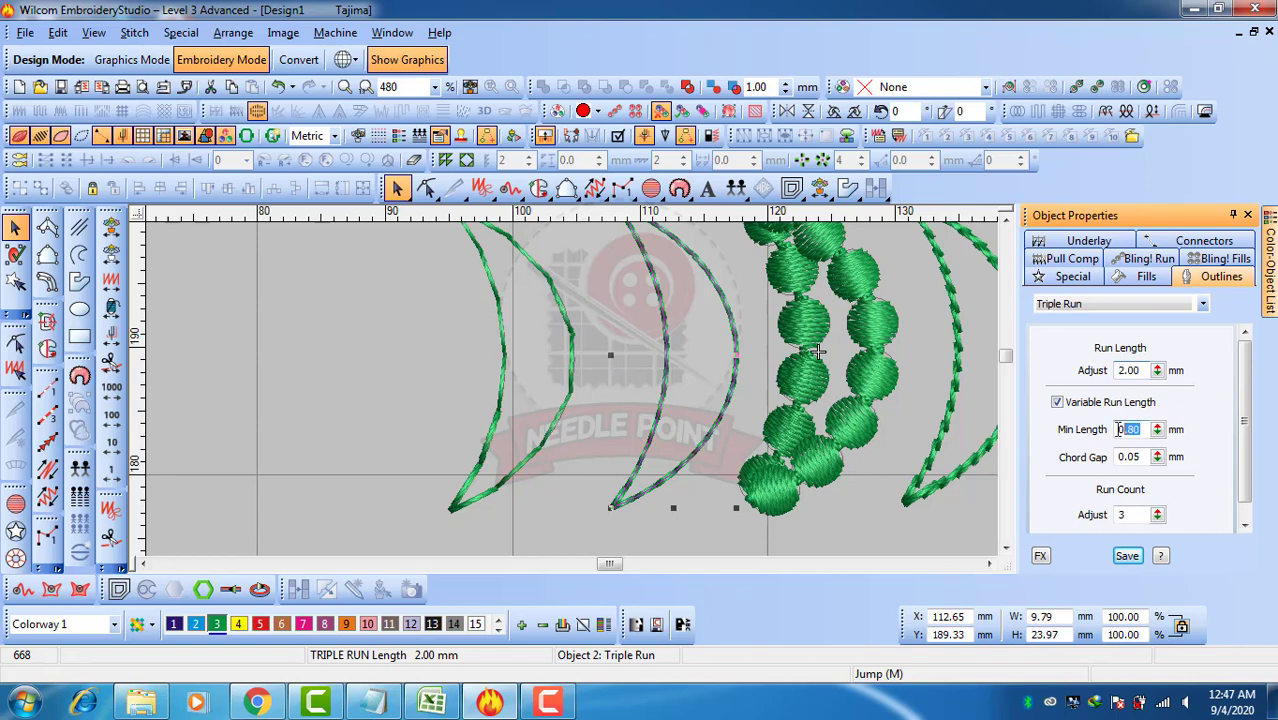
double_click(1138, 370)
left_click(536, 455)
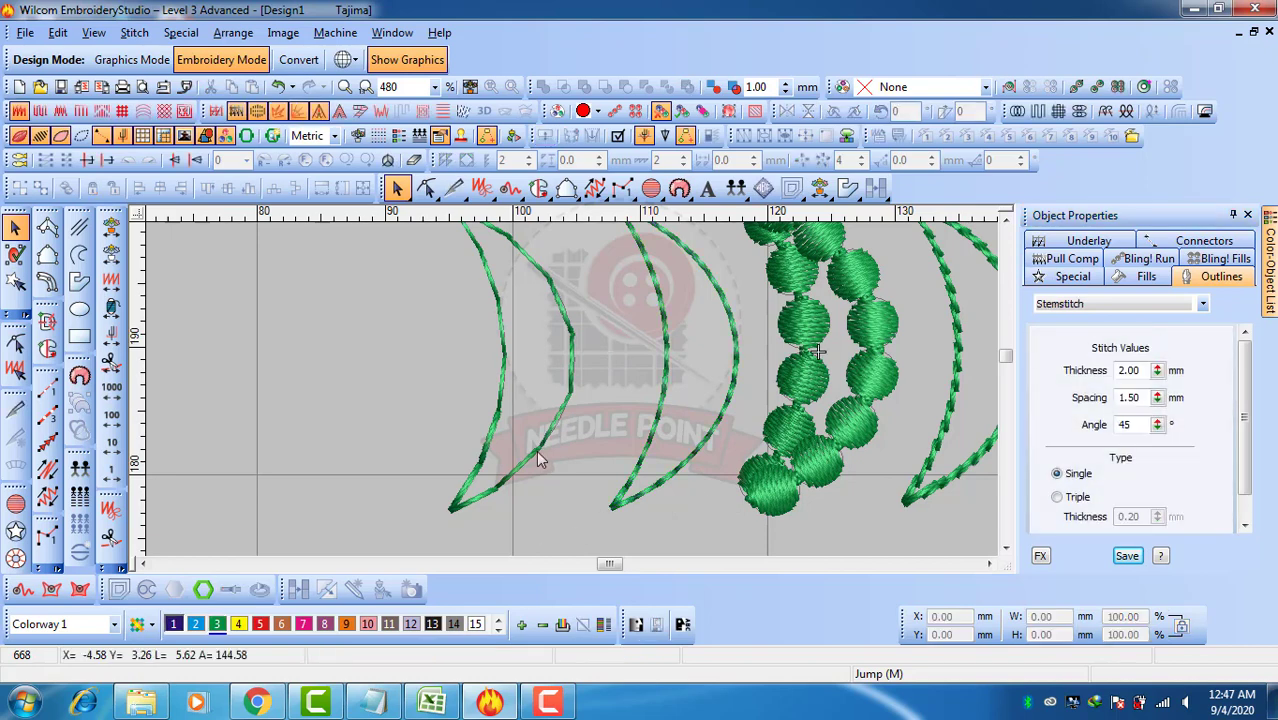
left_click(655, 438)
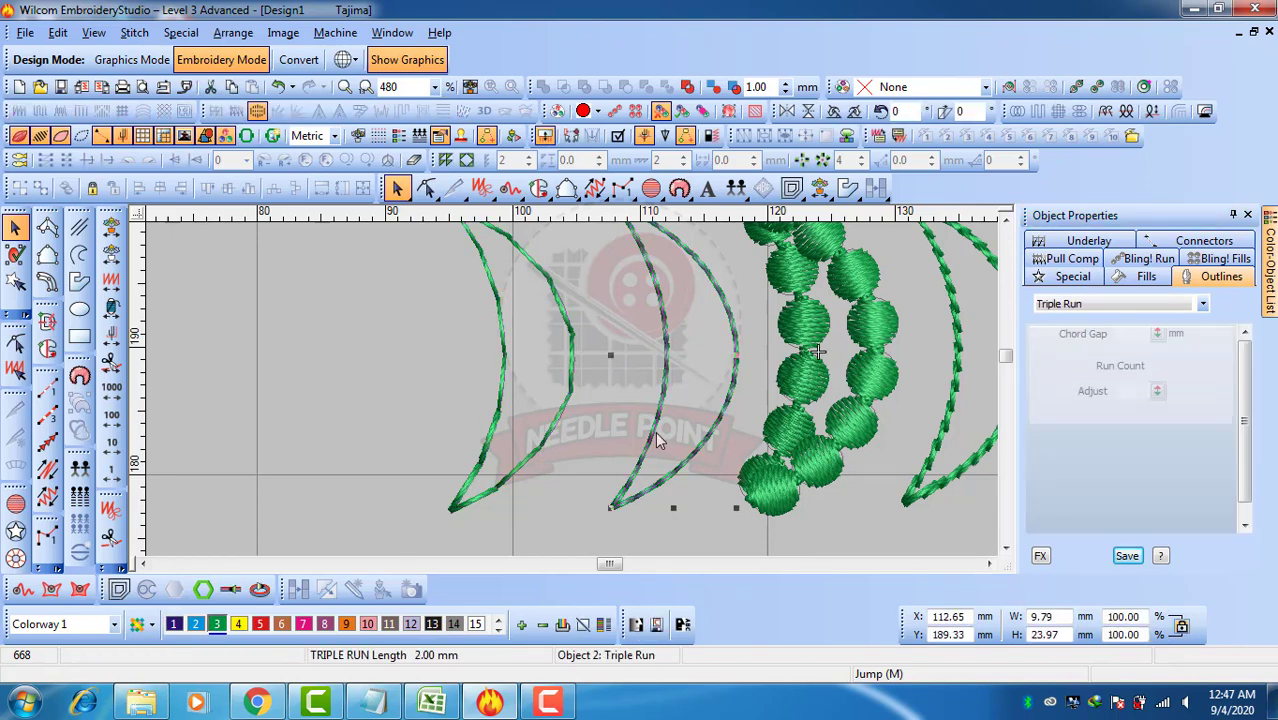
left_click(547, 485)
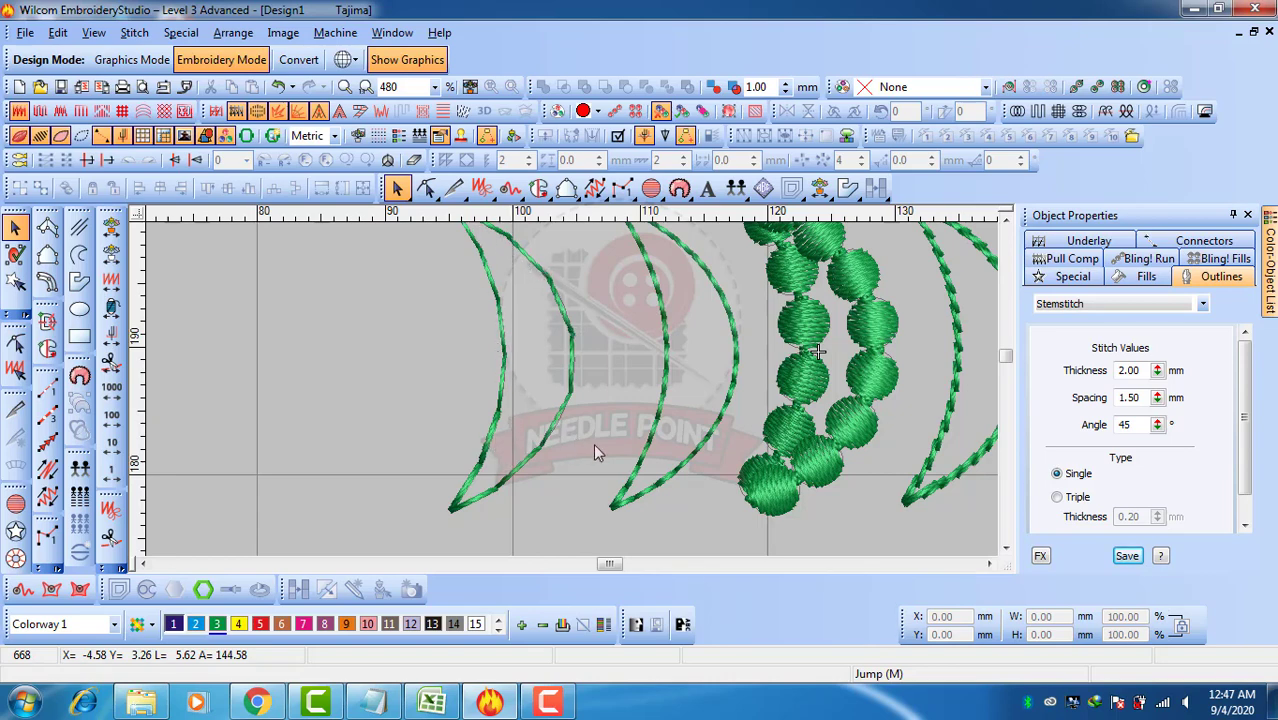
Examine the second crescent's Triple Run stitches up close in the realistic rendering.
left_click(667, 430)
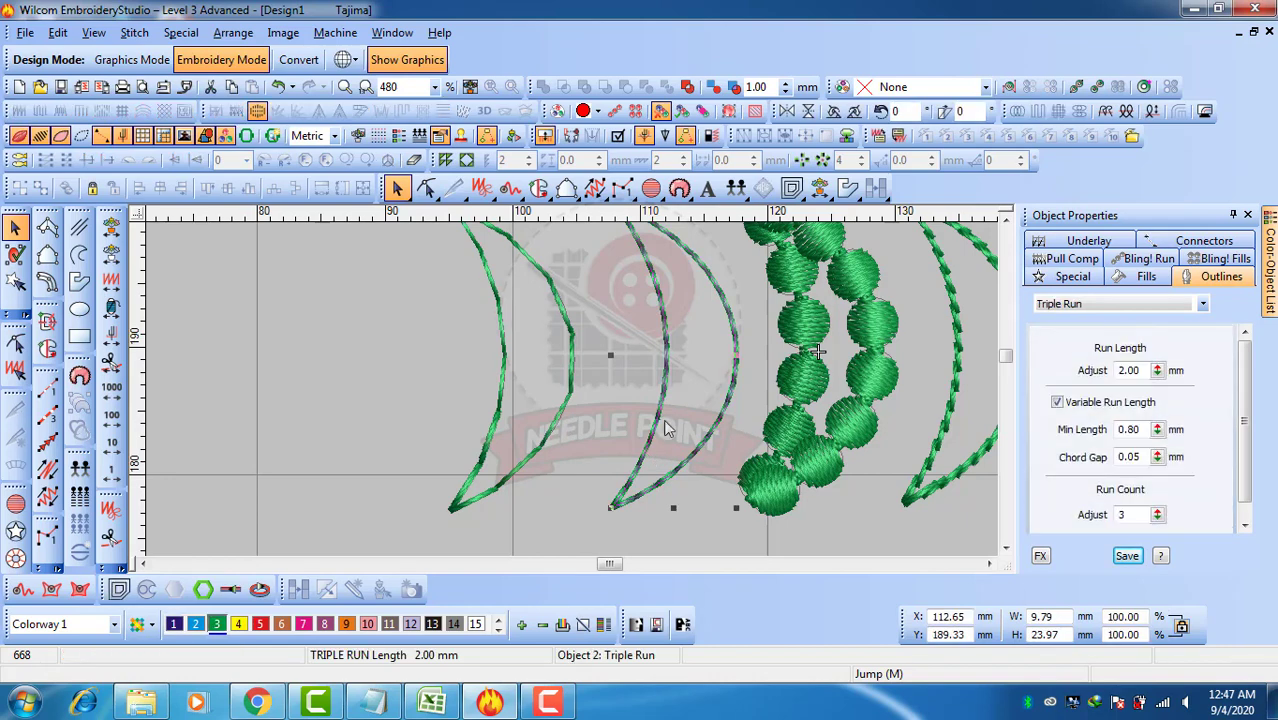
scroll(672, 415, "up", 2)
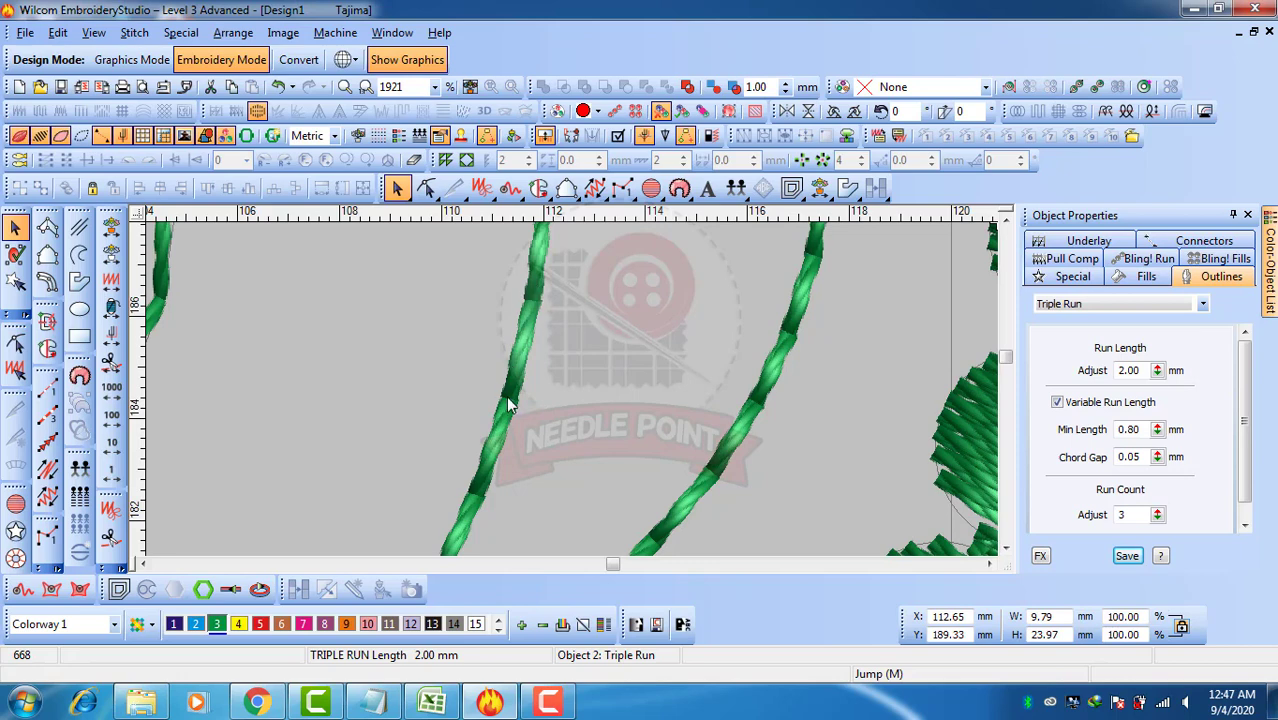
scroll(508, 404, "down", 3)
scroll(585, 368, "up", 1)
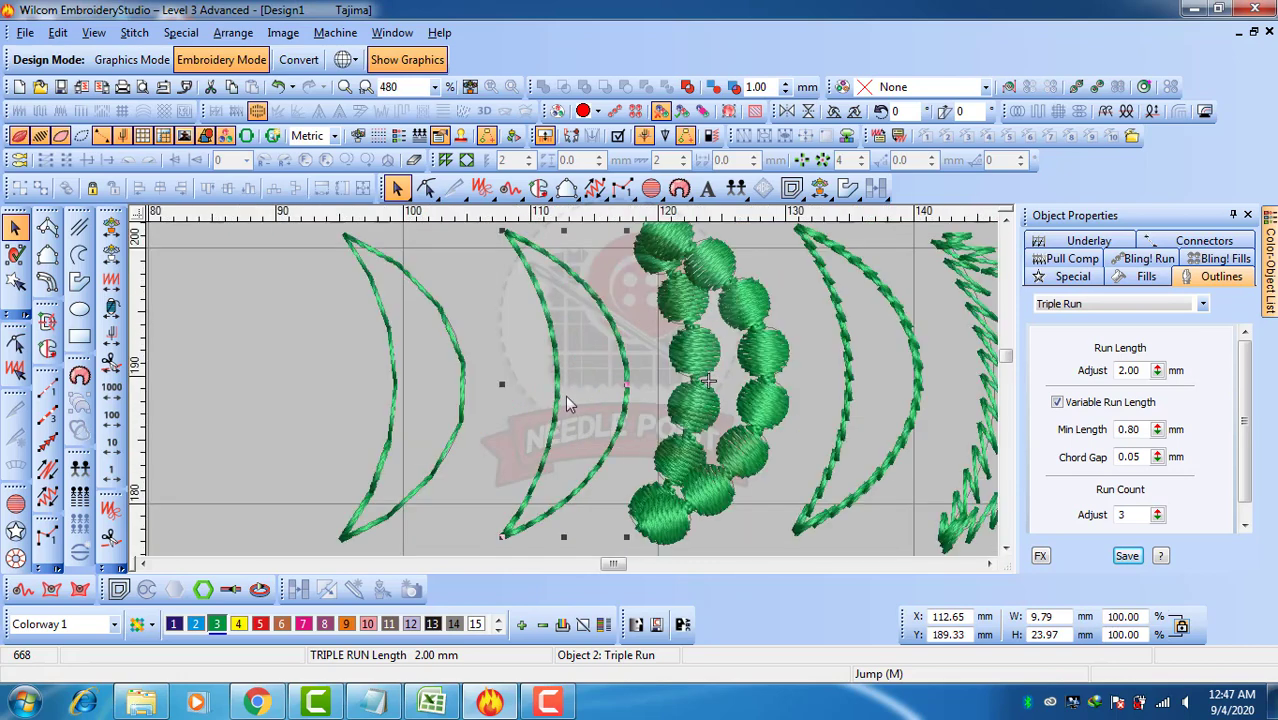
Try a run count of 15 on the second crescent and set it back to 3.
left_click(1157, 515)
left_click_drag(1157, 515, 1087, 473)
left_click(560, 390)
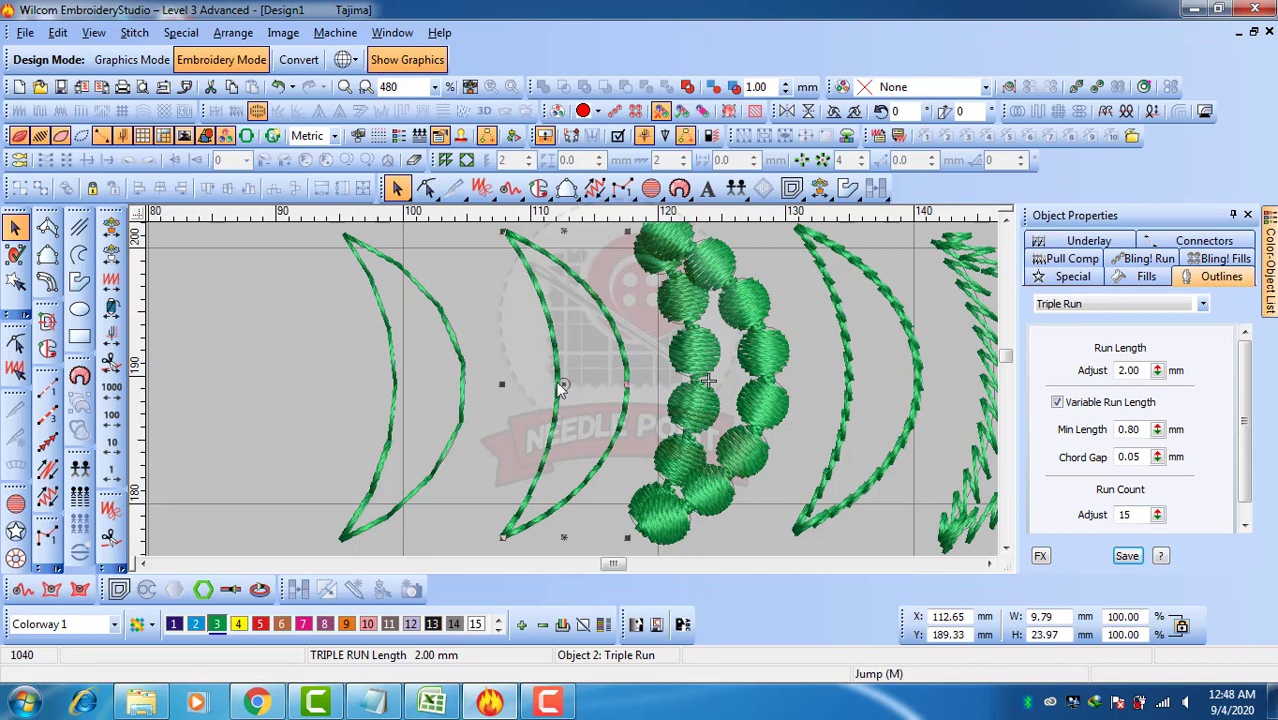
left_click_drag(1158, 515, 1083, 568)
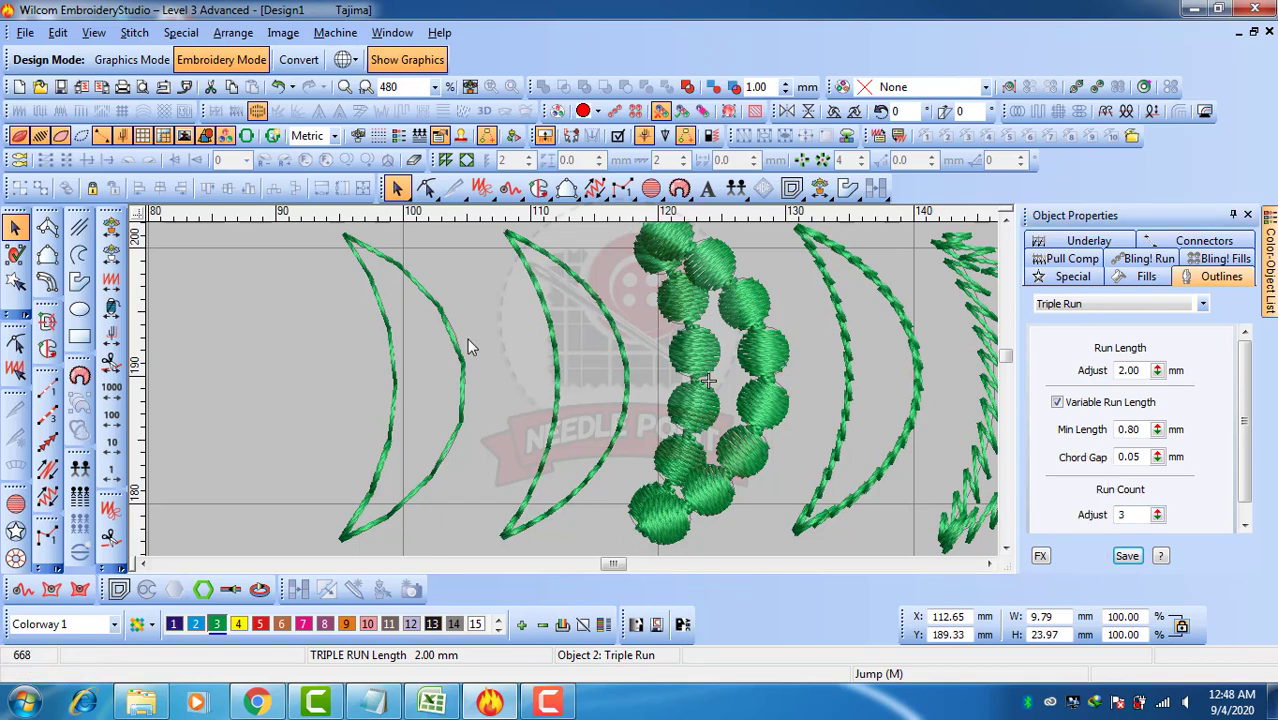
Review the Motif Run settings of the third crescent, made of circles.
left_click(565, 340)
left_click(760, 358)
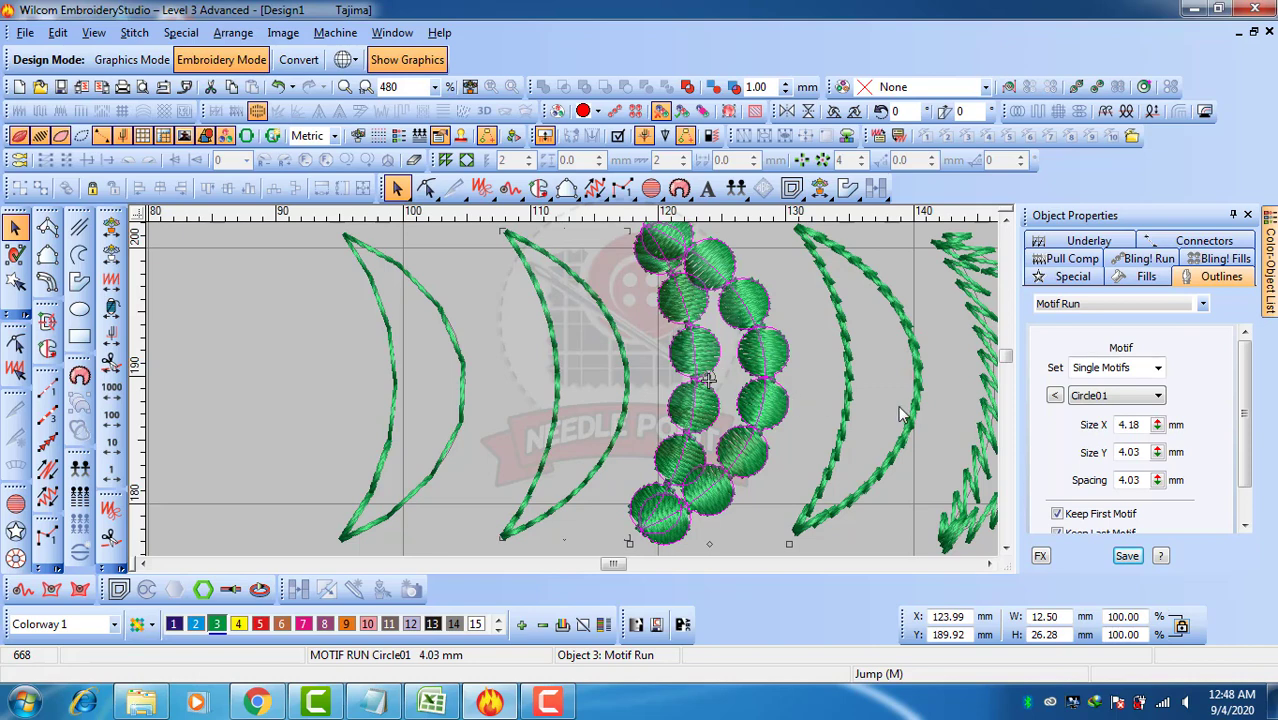
Examine the fourth crescent's Backstitch settings and its stitches up close, both realistically rendered and as plain lines.
scroll(901, 412, "down", 1)
scroll(584, 385, "up", 1)
left_click(565, 378)
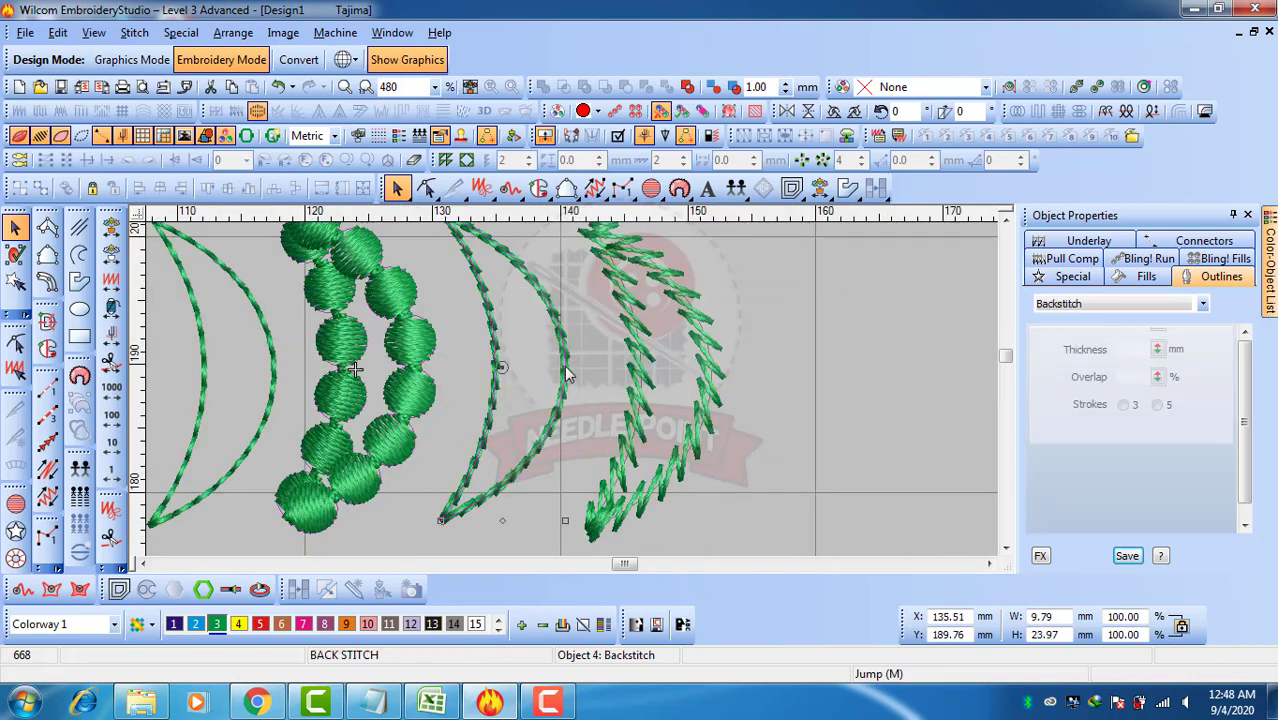
scroll(568, 375, "up", 2)
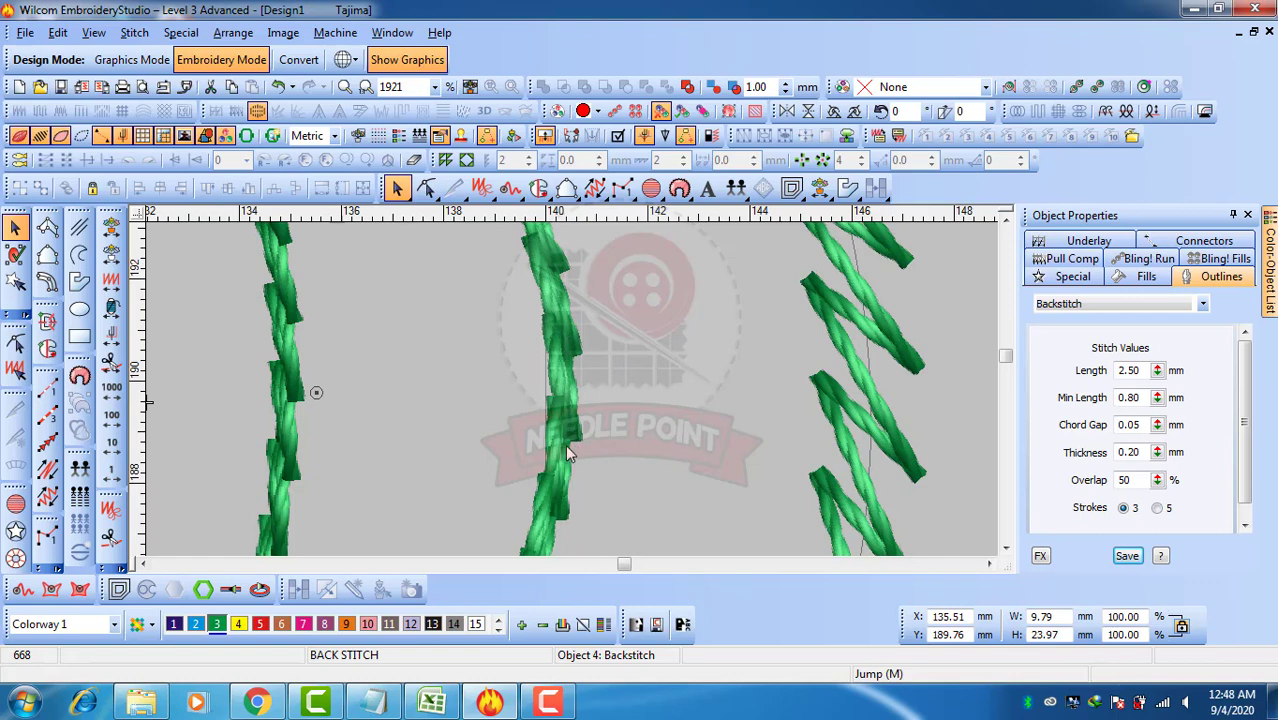
key("t")
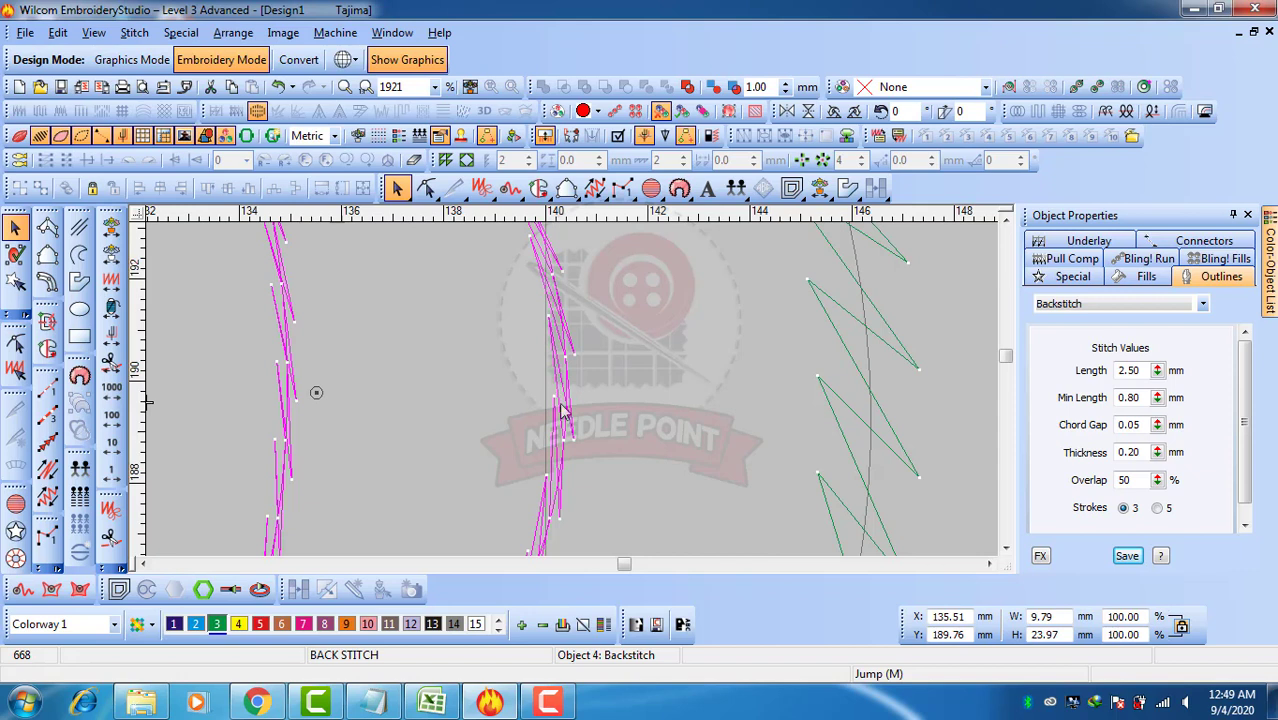
Return to the realistic rendering, try 5 strokes on the fourth crescent's Backstitch and set it back to 3.
key("t")
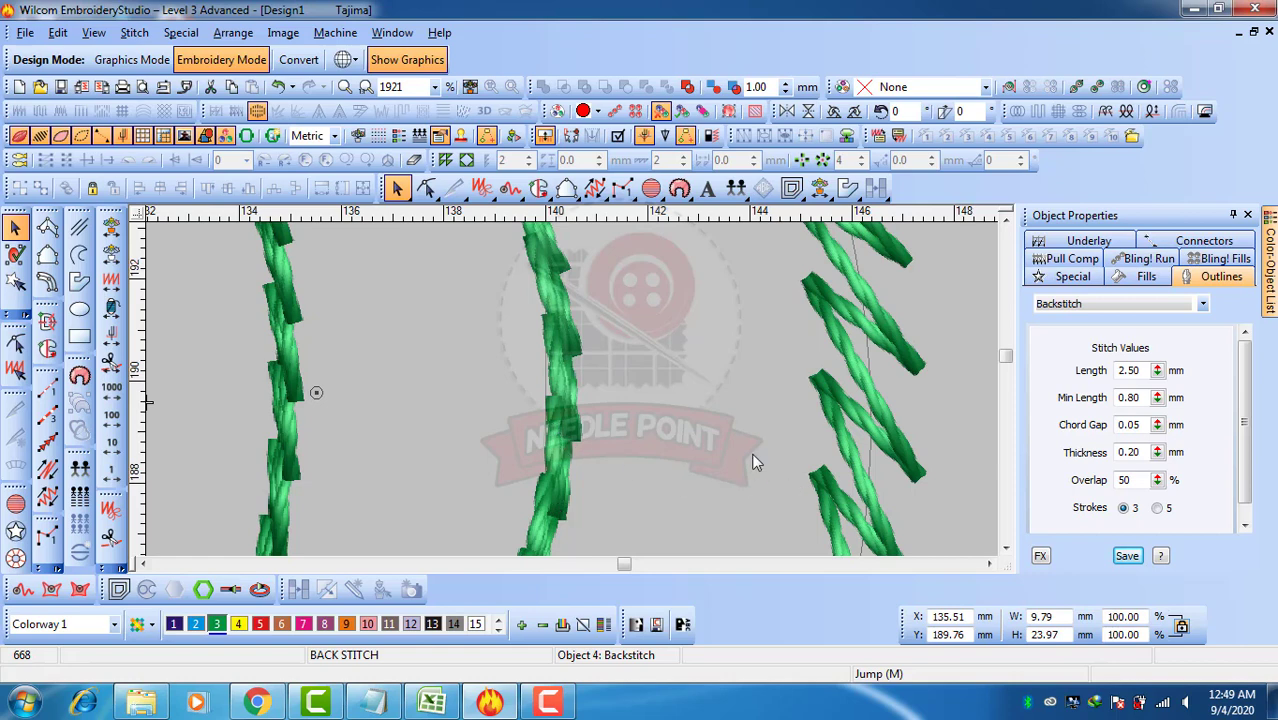
left_click(1157, 508)
left_click(1124, 508)
Set the fourth crescent's Backstitch length to 4.50 mm and its minimum length to 2.00 mm.
left_click_drag(1145, 371, 1066, 377)
type("5")
key("Return")
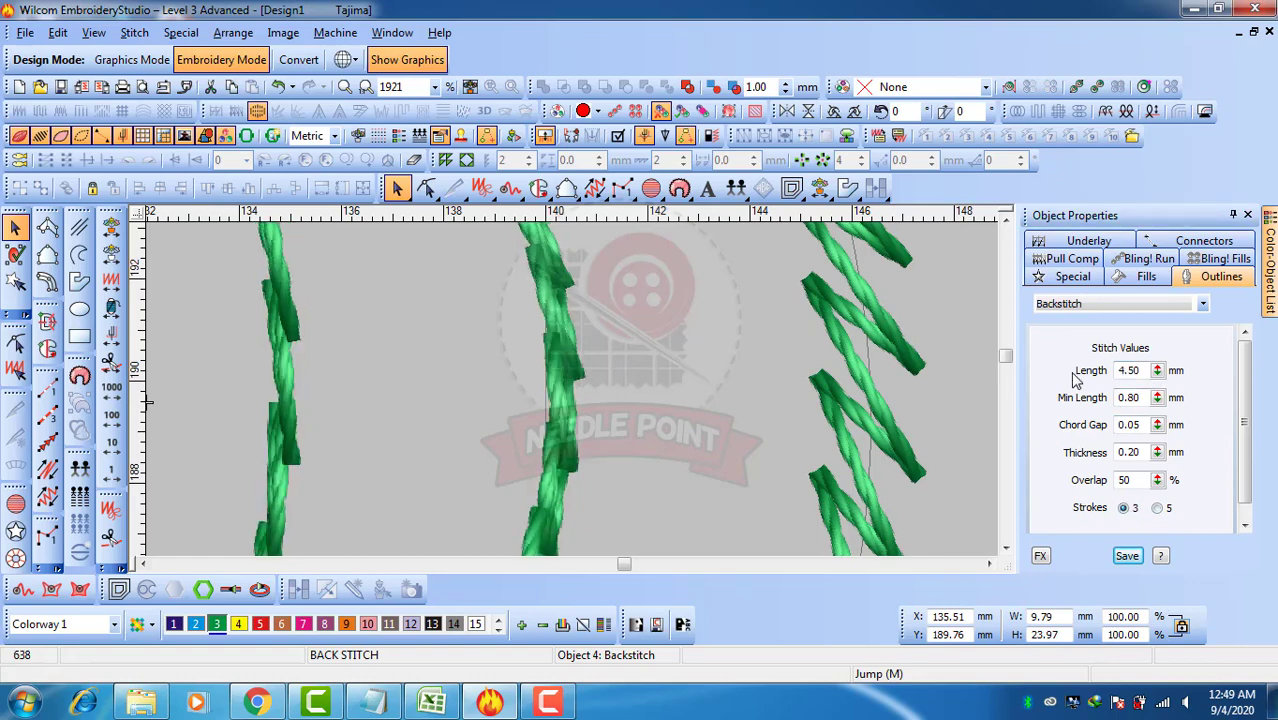
left_click_drag(1140, 398, 1080, 398)
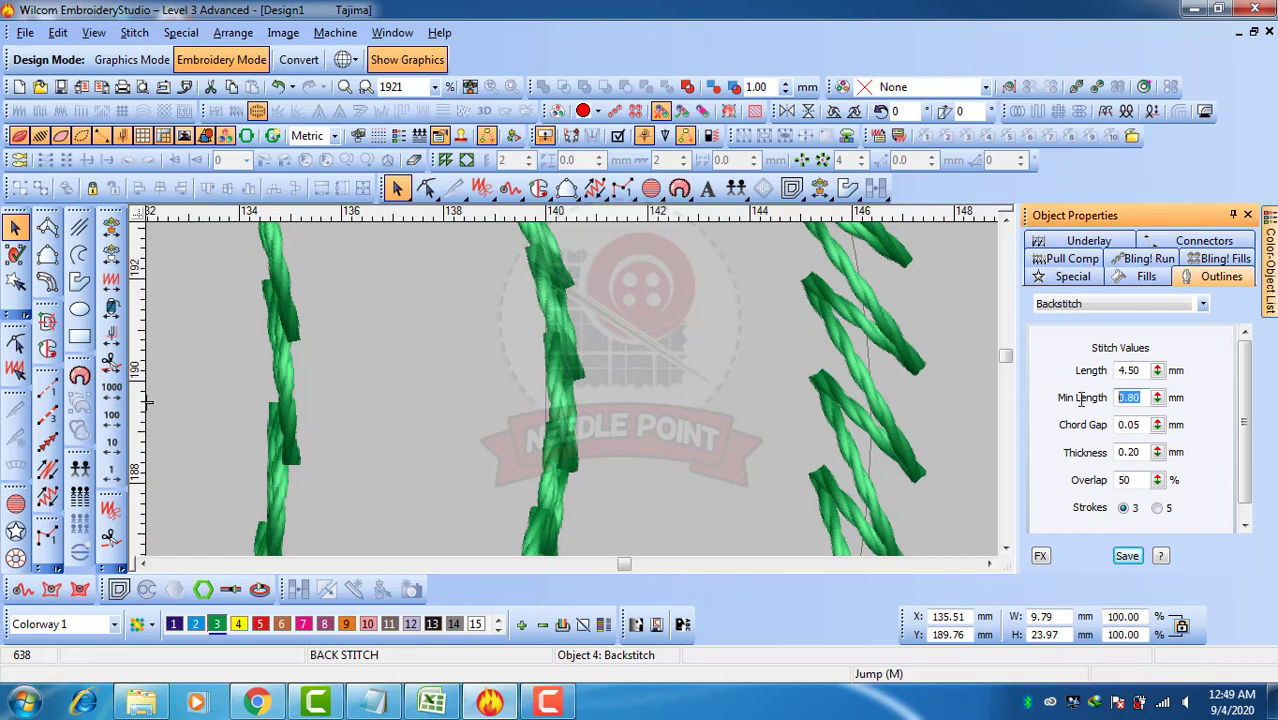
type("2")
key("Return")
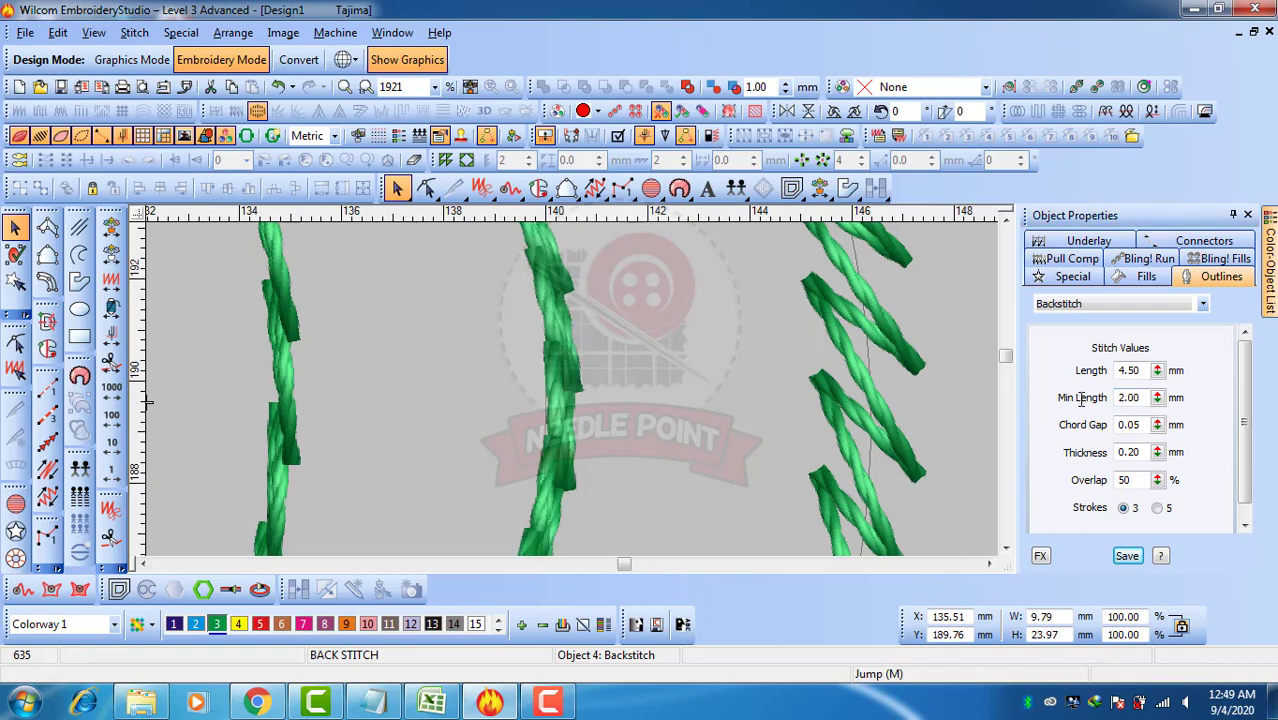
scroll(708, 393, "down", 2)
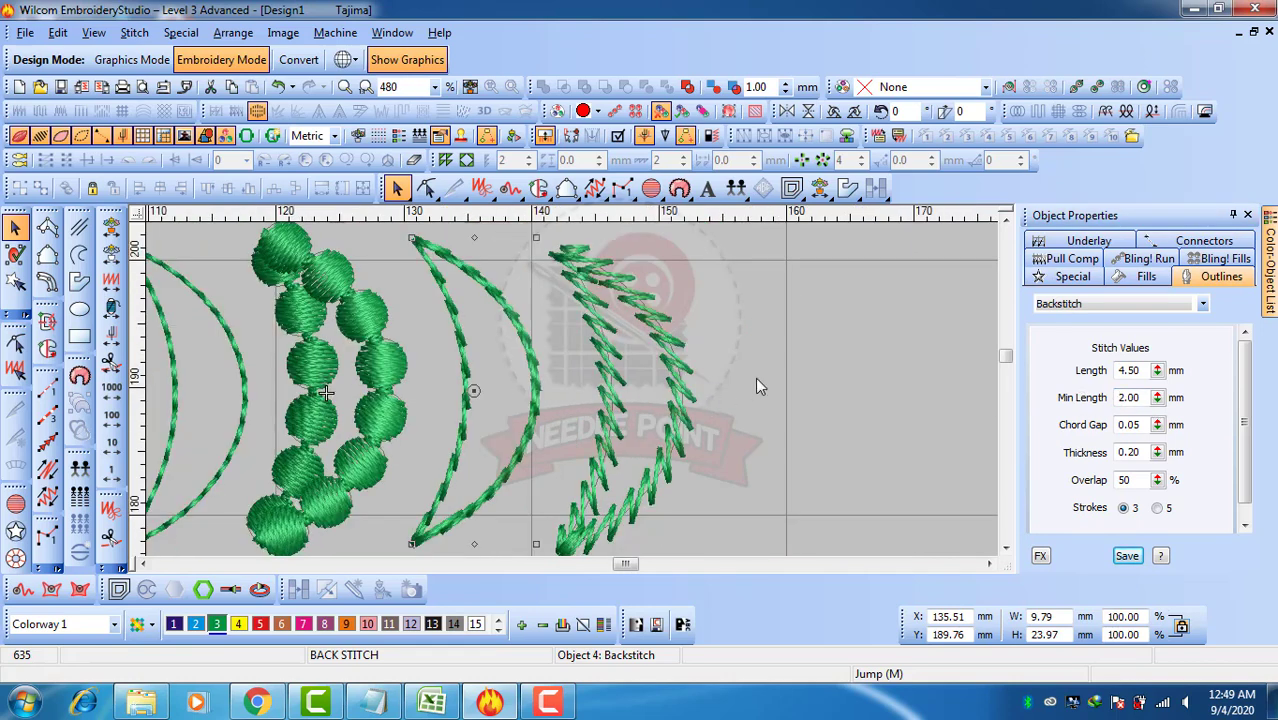
Try Stemstitch angles of 90° and 15° on the fifth crescent and set the angle back to 45°.
key("Tab")
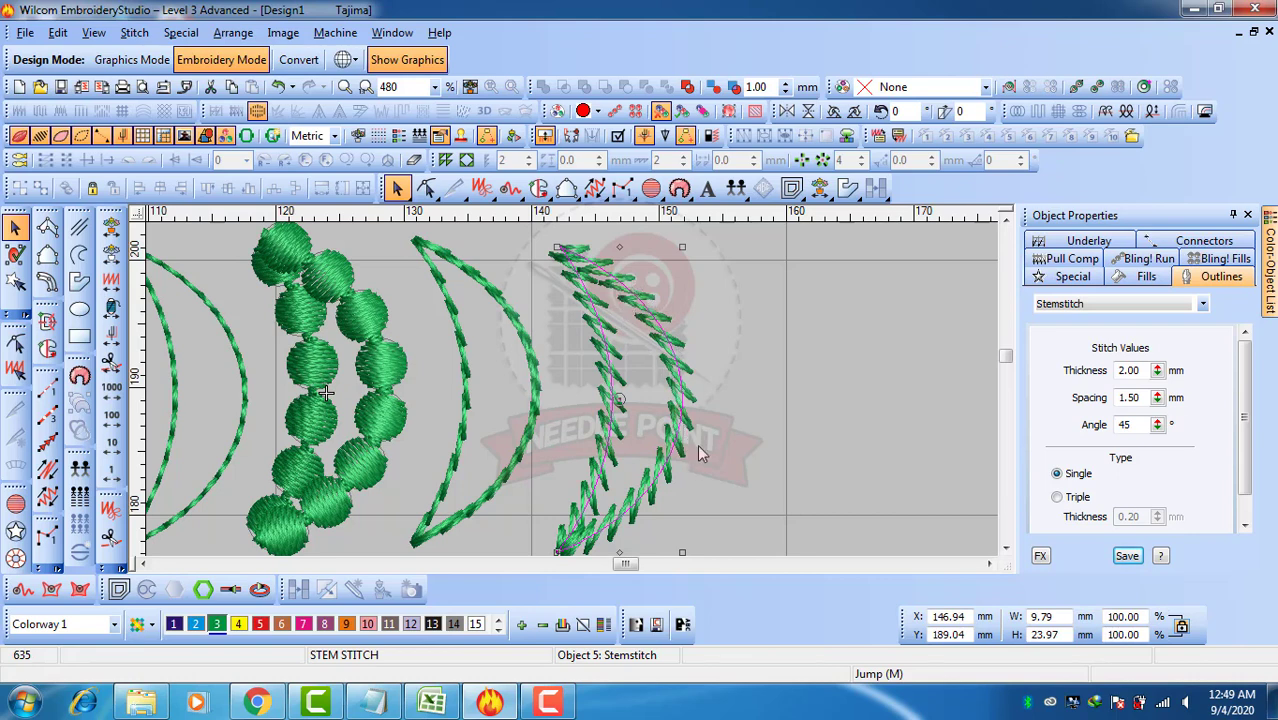
left_click(1157, 425)
left_click_drag(1160, 428, 1079, 432)
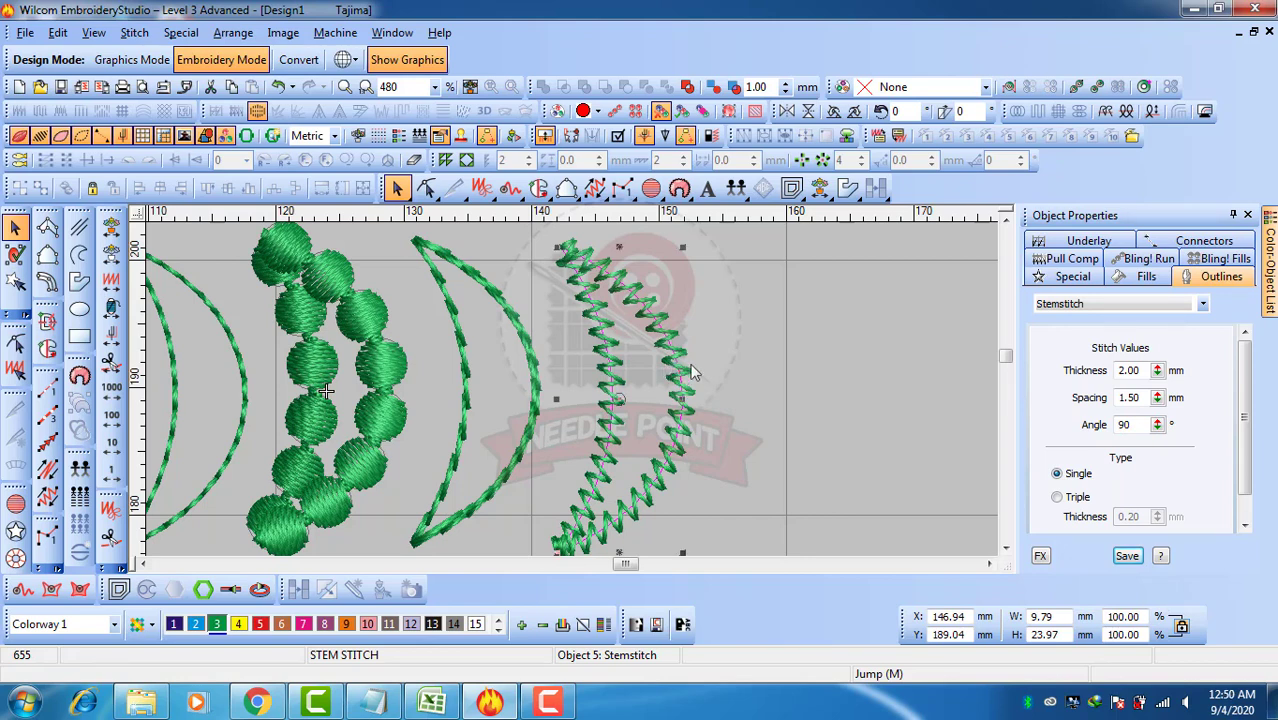
left_click(648, 320)
left_click_drag(1136, 424, 1003, 406)
type(".5")
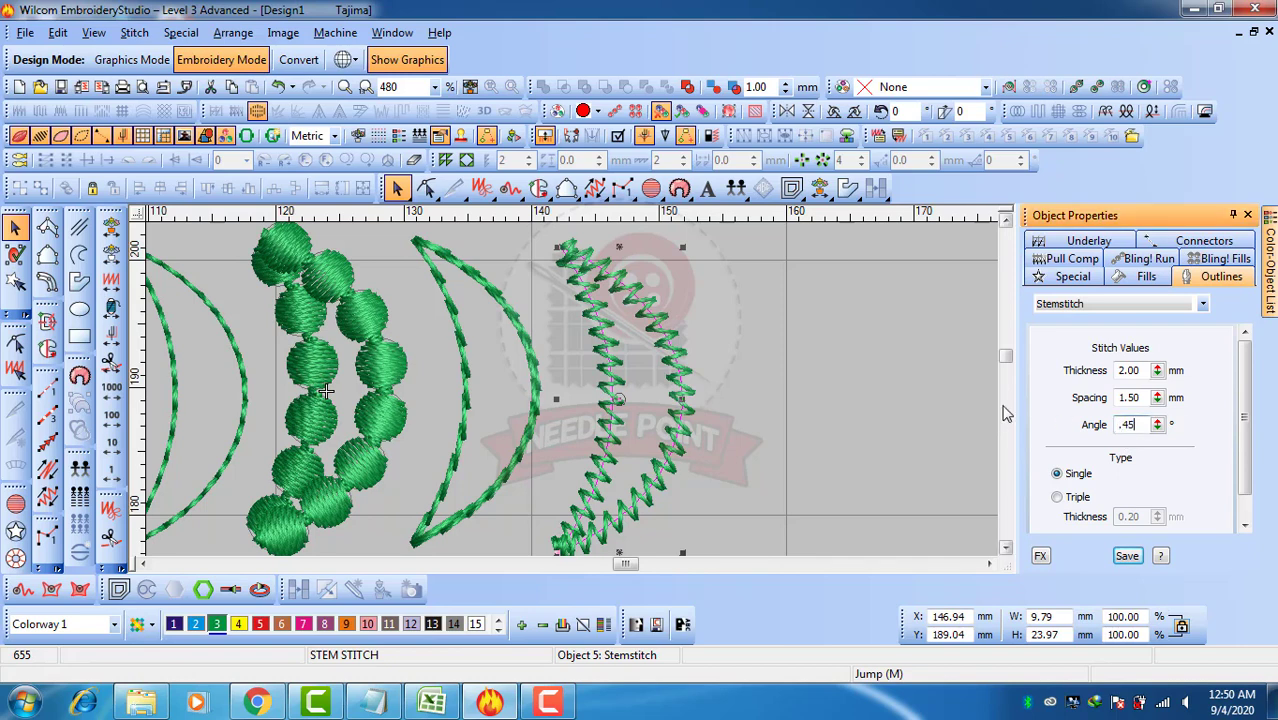
key("Return")
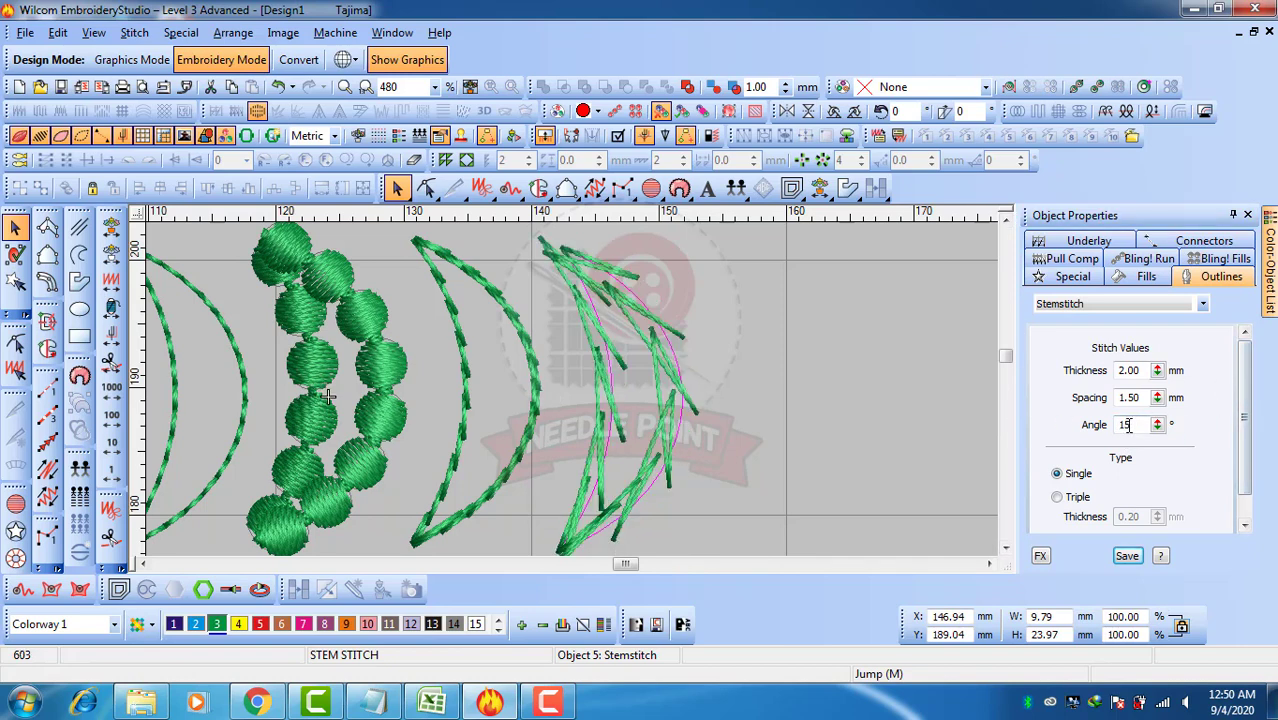
left_click_drag(1140, 424, 1058, 414)
type("45")
key("Return")
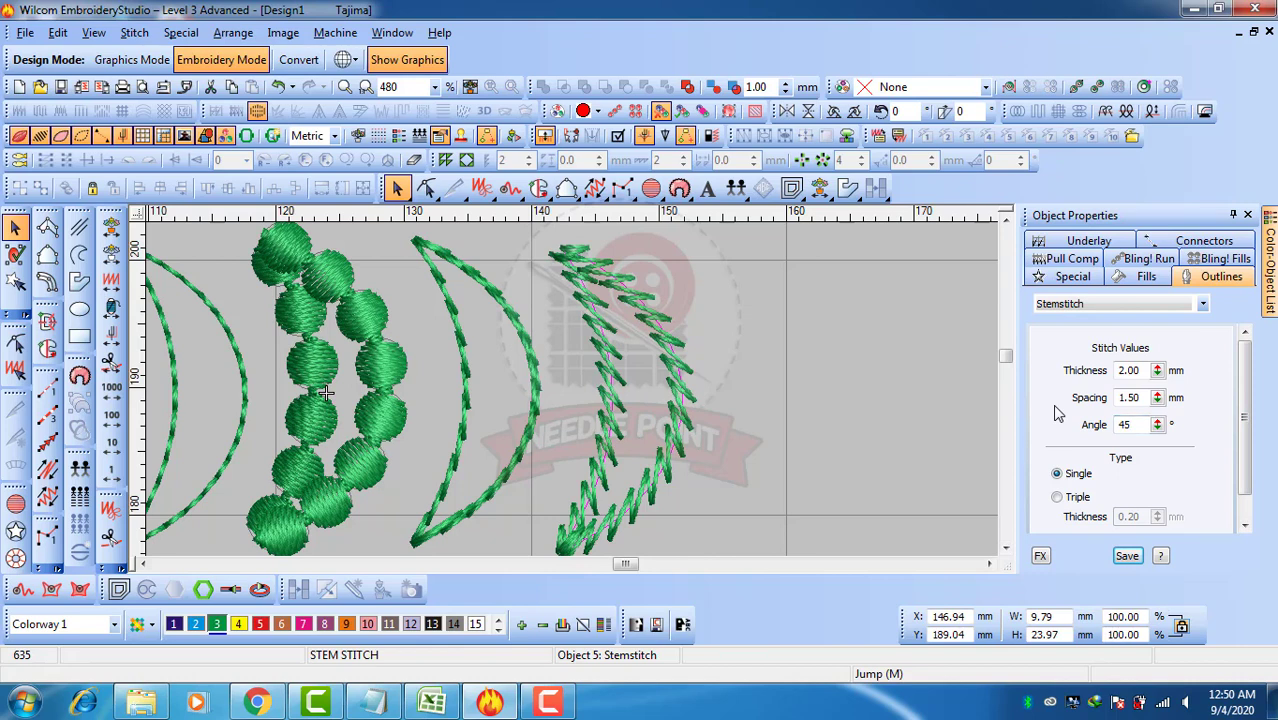
Try a Stemstitch thickness of 1.00 mm on the fifth crescent and set it to 3.00 mm.
left_click(652, 325)
left_click_drag(1143, 370, 1068, 370)
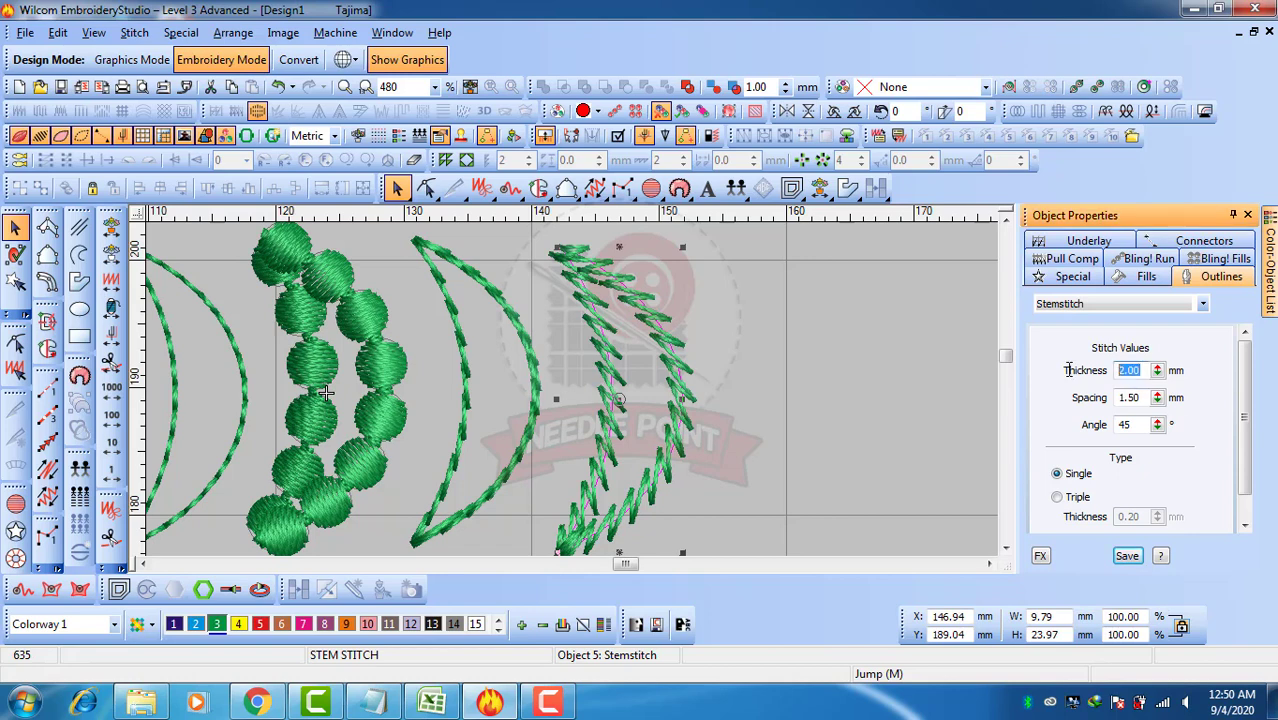
type("1")
key("Return")
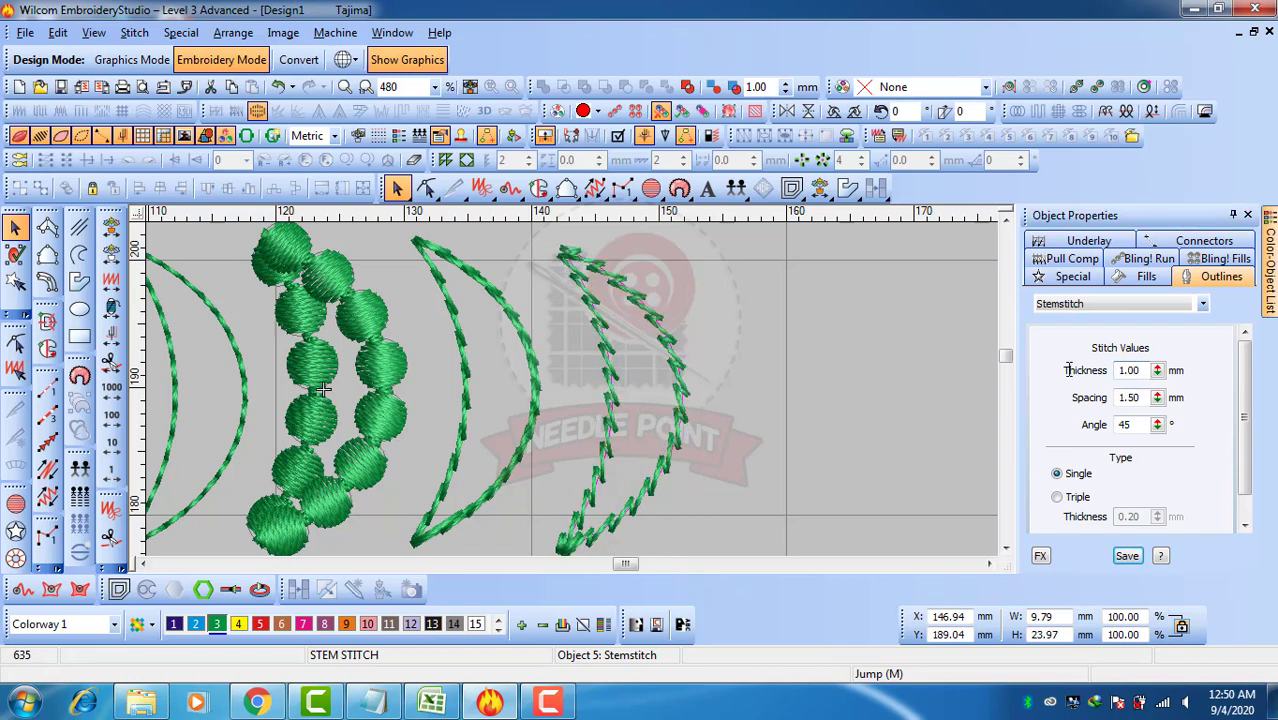
left_click_drag(1145, 367, 1022, 375)
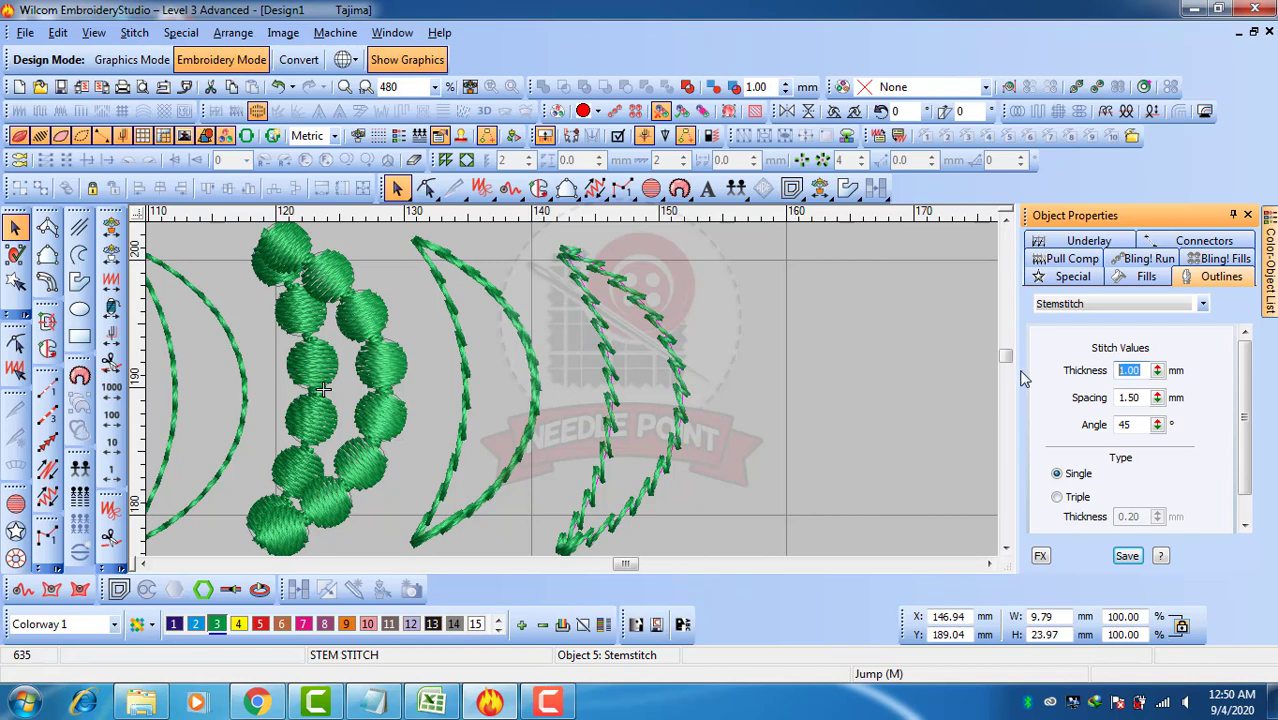
type("3")
key("Return")
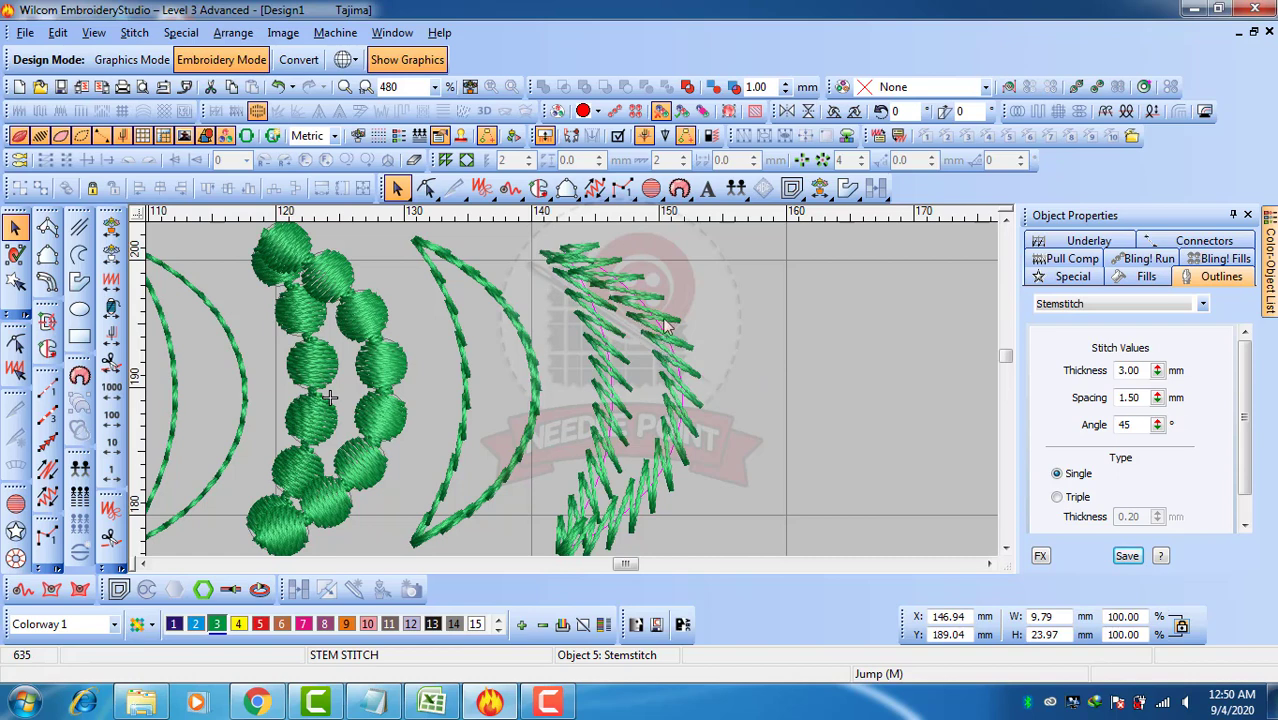
Change the fifth crescent's Stemstitch type to Triple with 0.20 mm thickness and examine its stitches up close.
left_click(1072, 505)
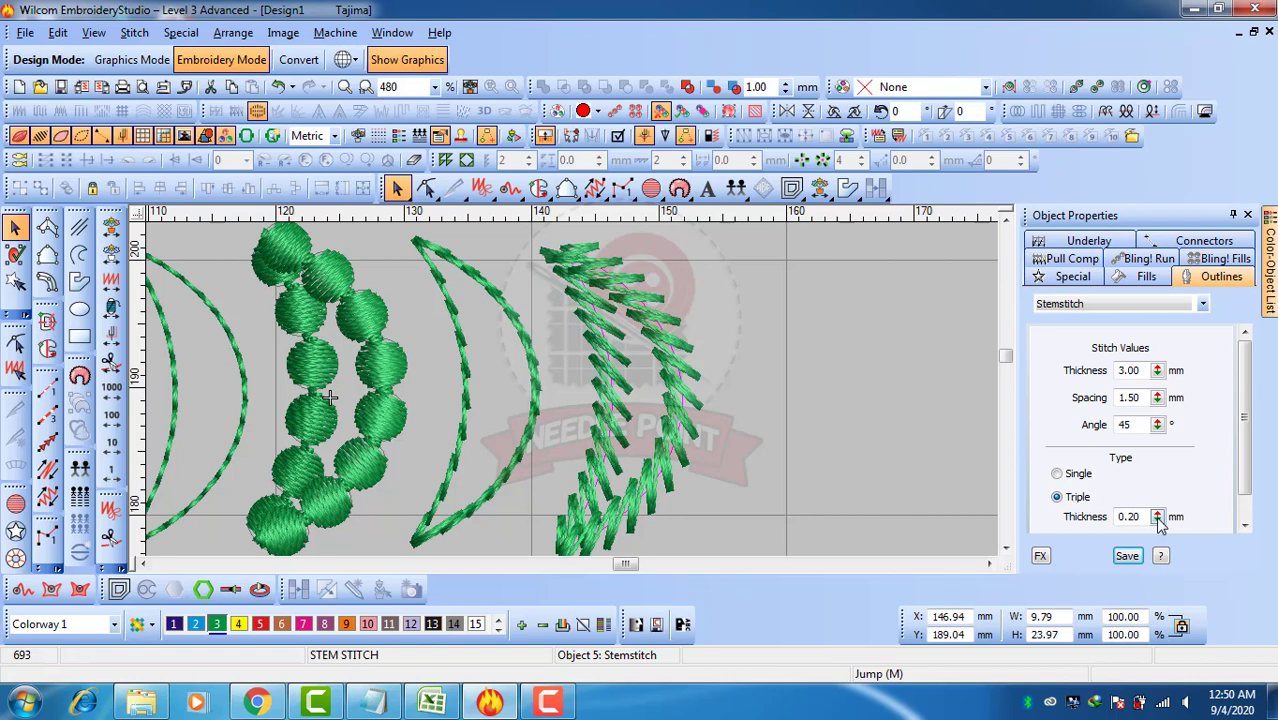
left_click_drag(1158, 521, 1078, 528)
scroll(667, 323, "up", 3)
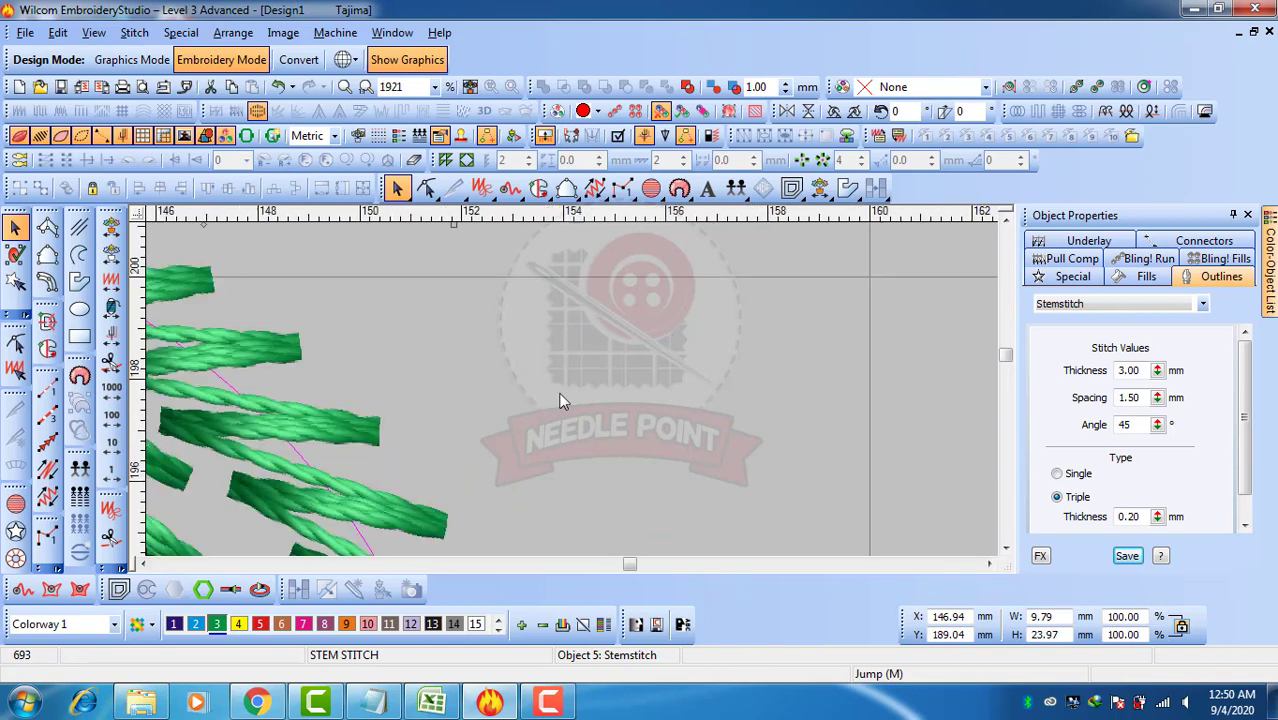
scroll(550, 402, "down", 1)
scroll(473, 422, "up", 1)
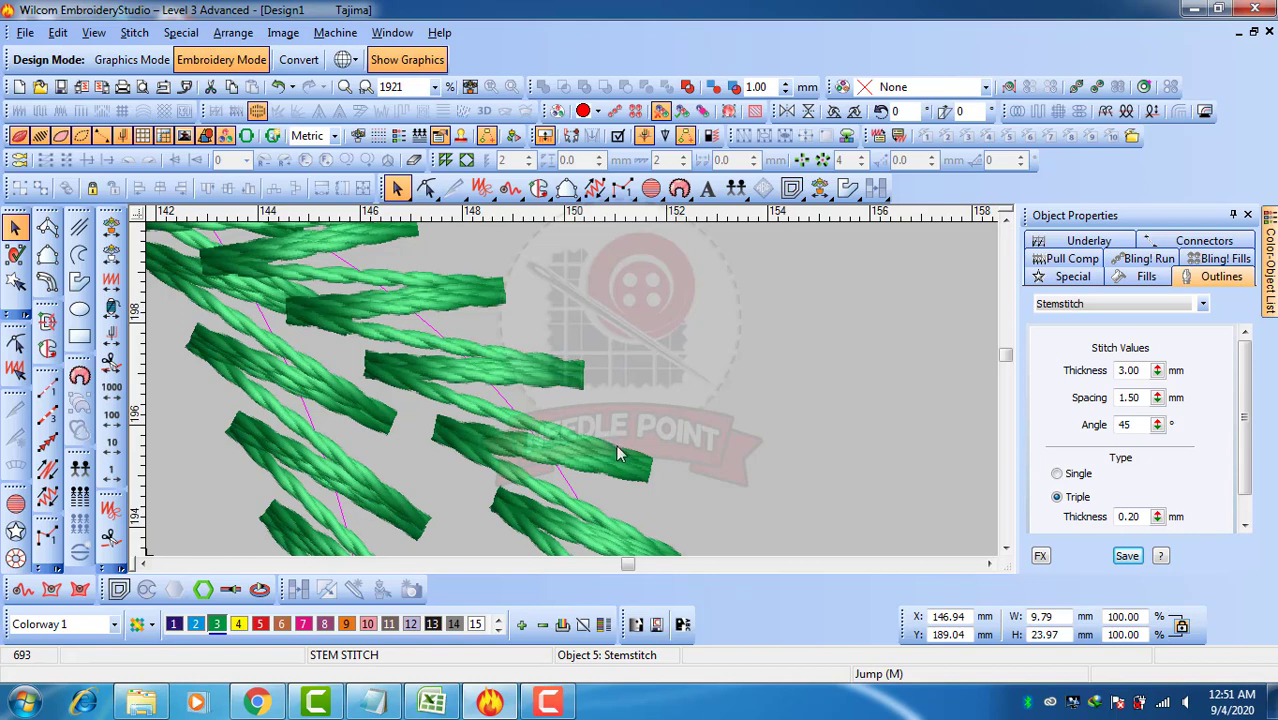
Reduce the fifth crescent's Stemstitch spacing to 0.87 mm and deselect the crescent.
left_click(1157, 398)
left_click_drag(1157, 398, 1077, 482)
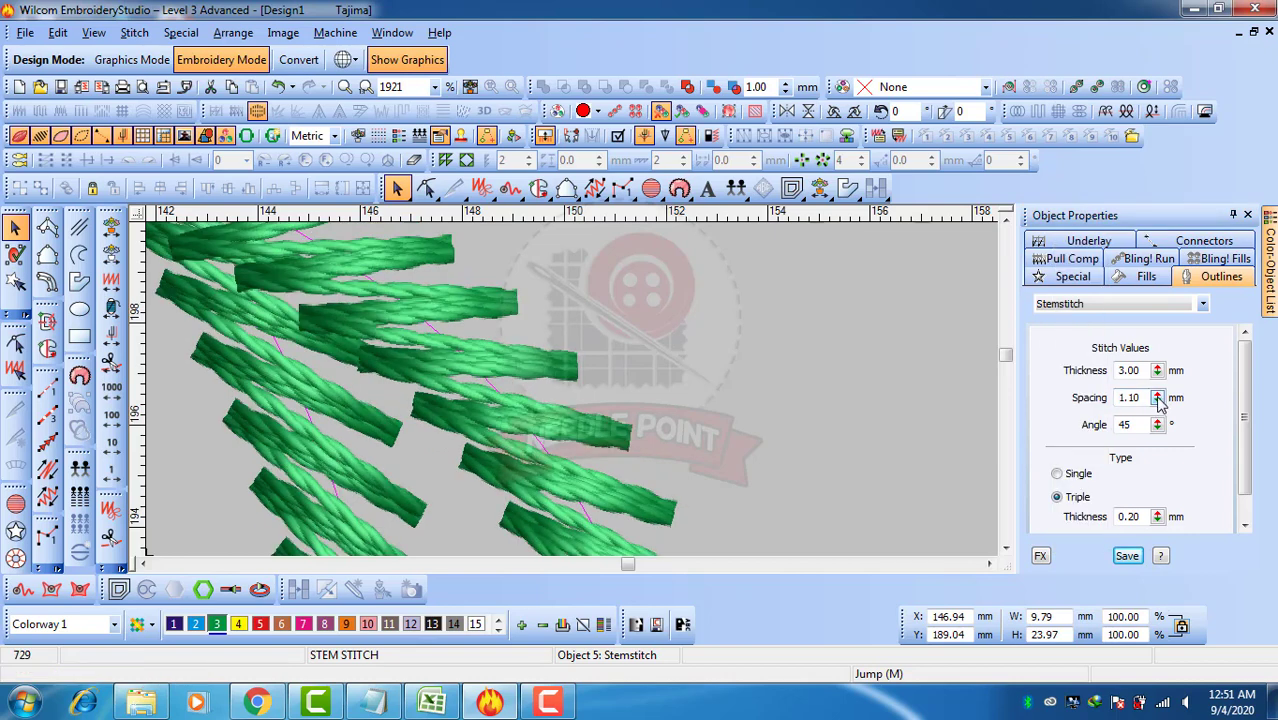
left_click_drag(1157, 398, 1076, 445)
scroll(620, 377, "down", 3)
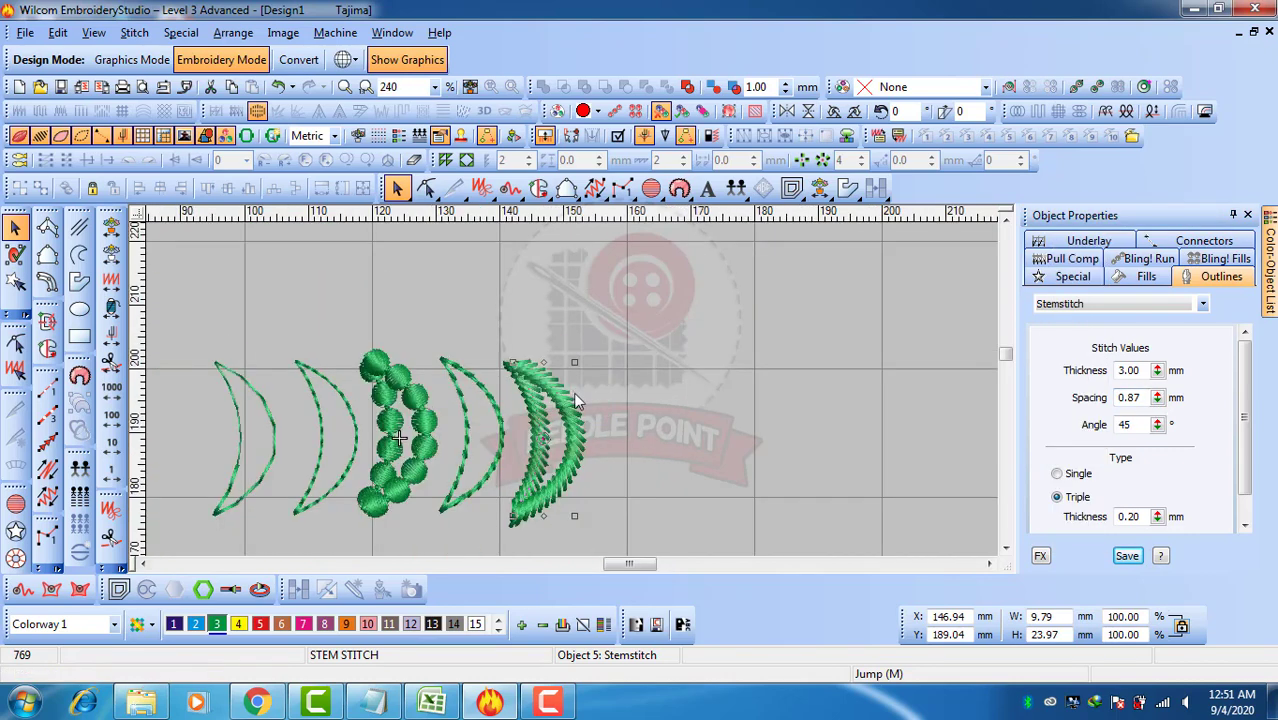
left_click(643, 318)
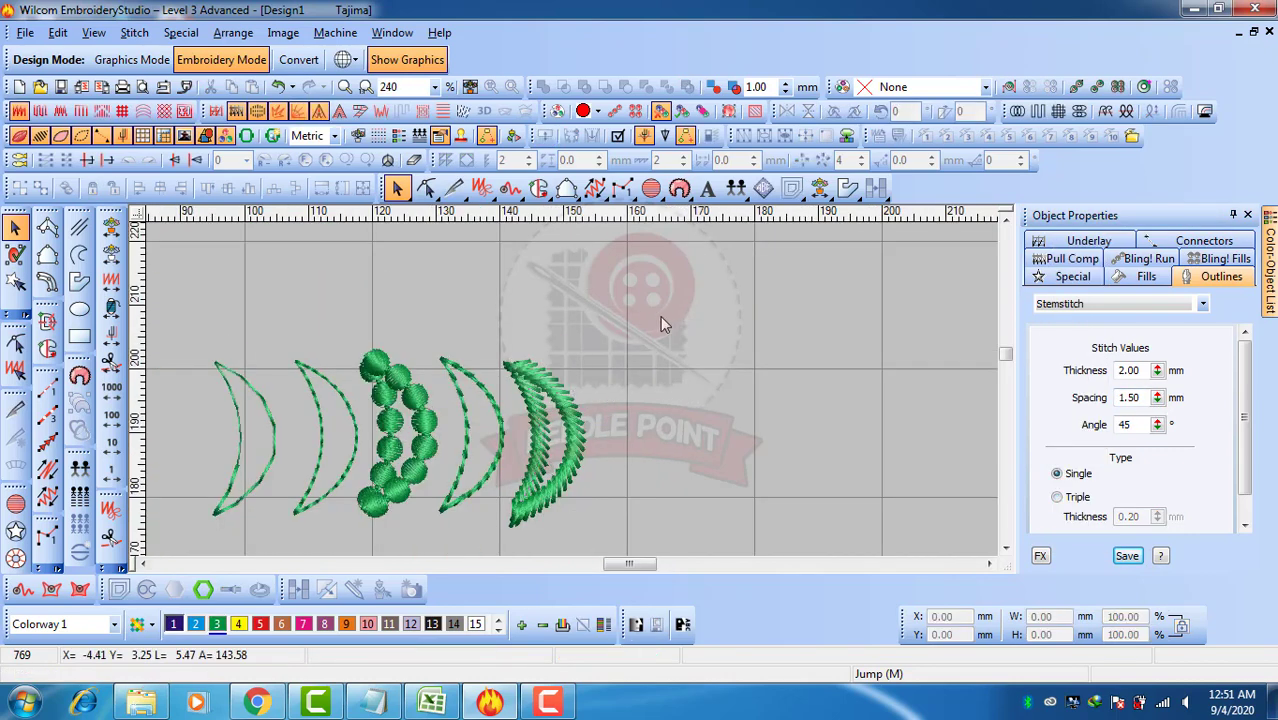
key("p")
left_click_drag(157, 541, 349, 477)
key("ctrl+a")
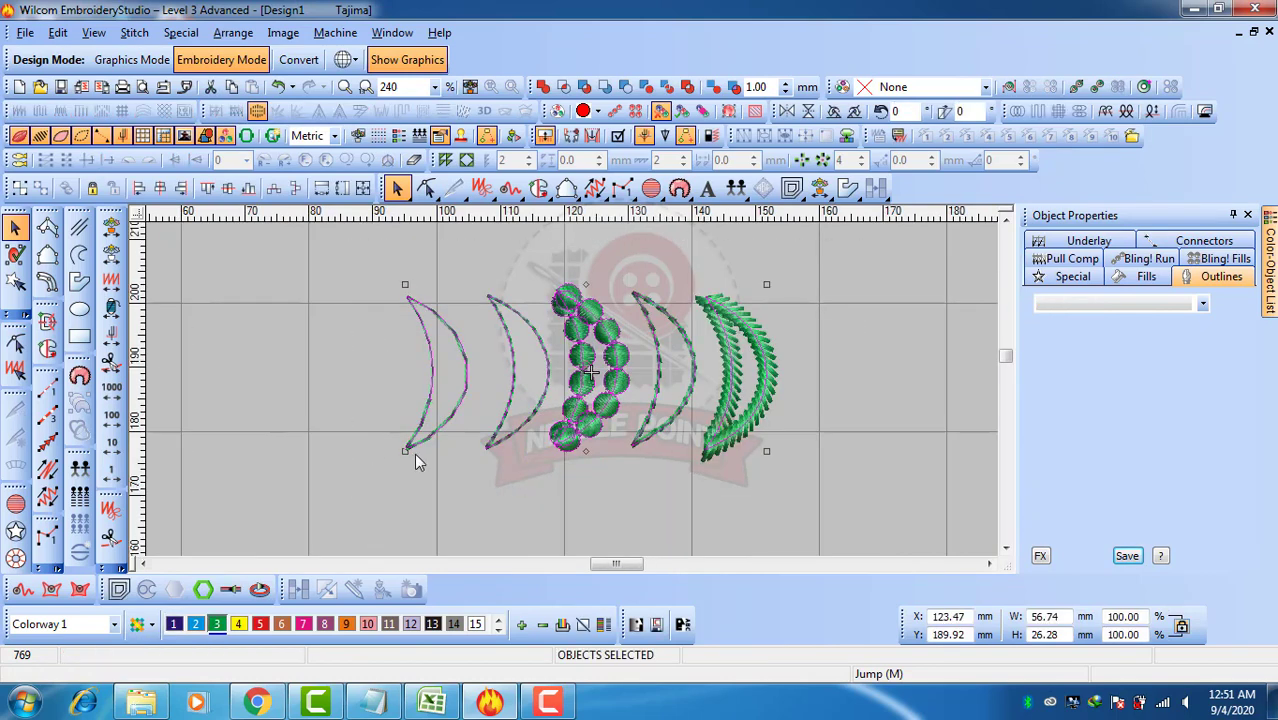
left_click(351, 476)
key("ctrl+a")
left_click(846, 310)
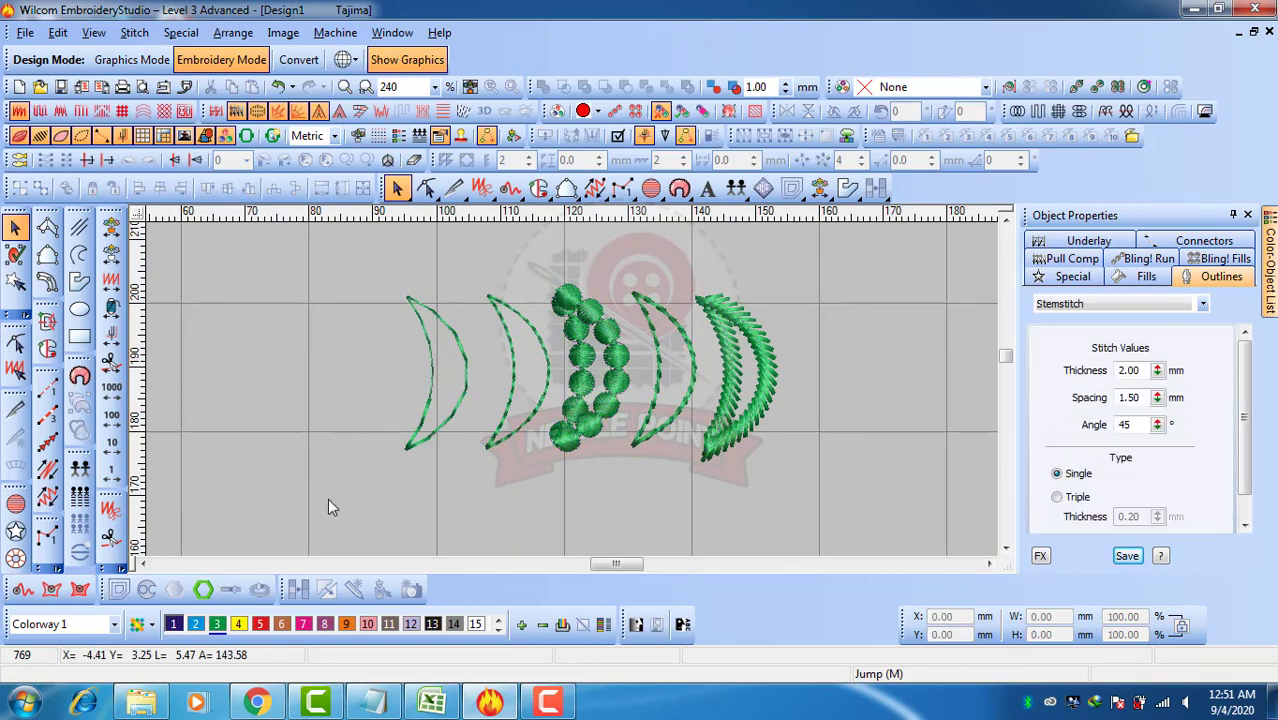
key("ctrl+a")
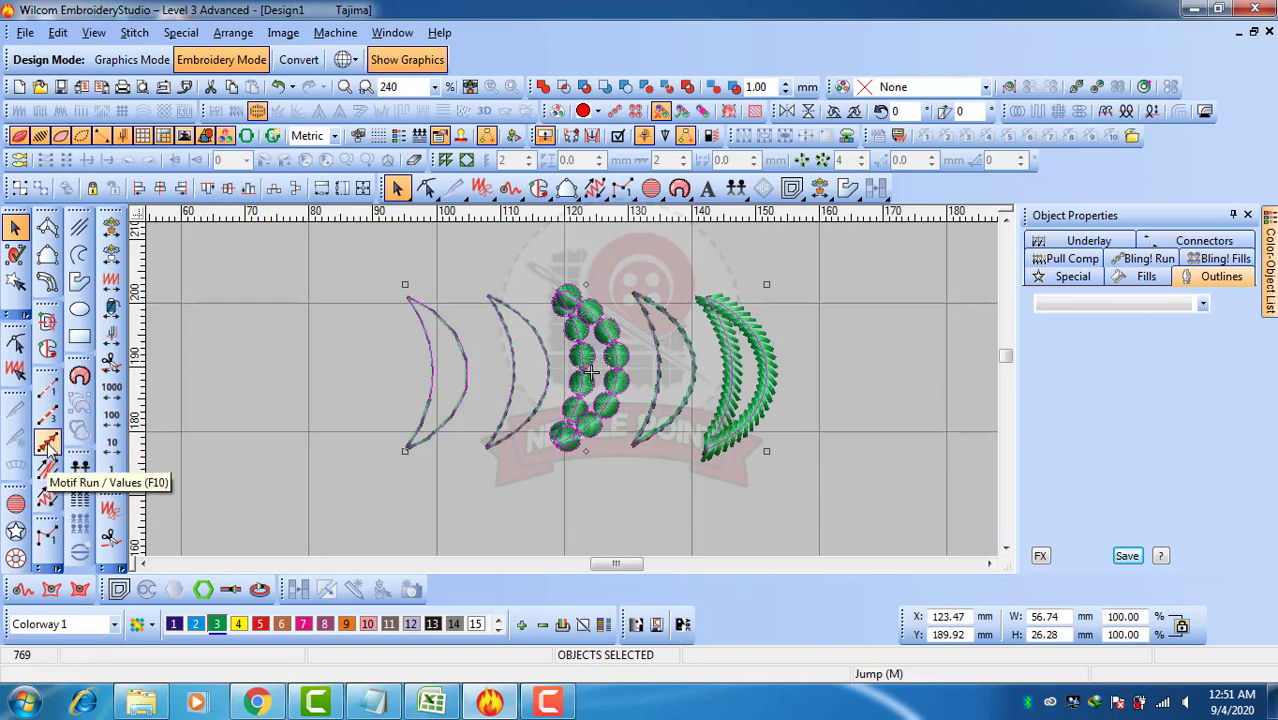
left_click(322, 389)
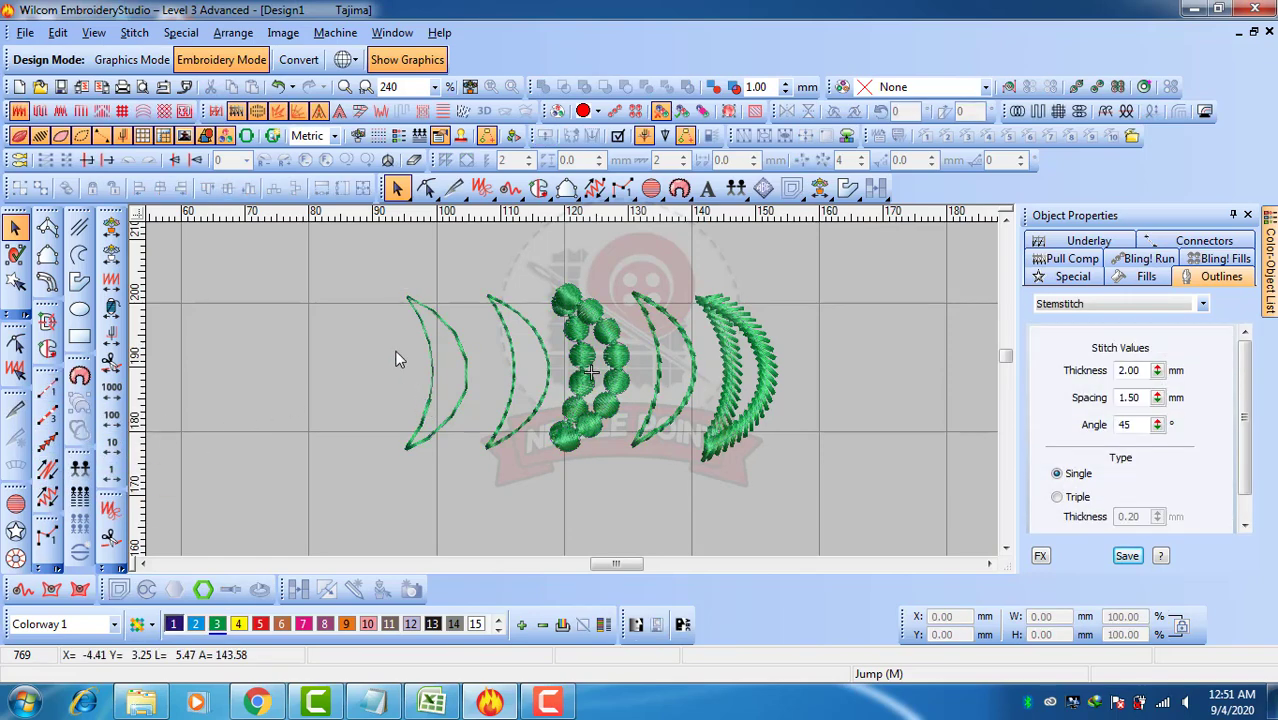
left_click_drag(440, 300, 830, 494)
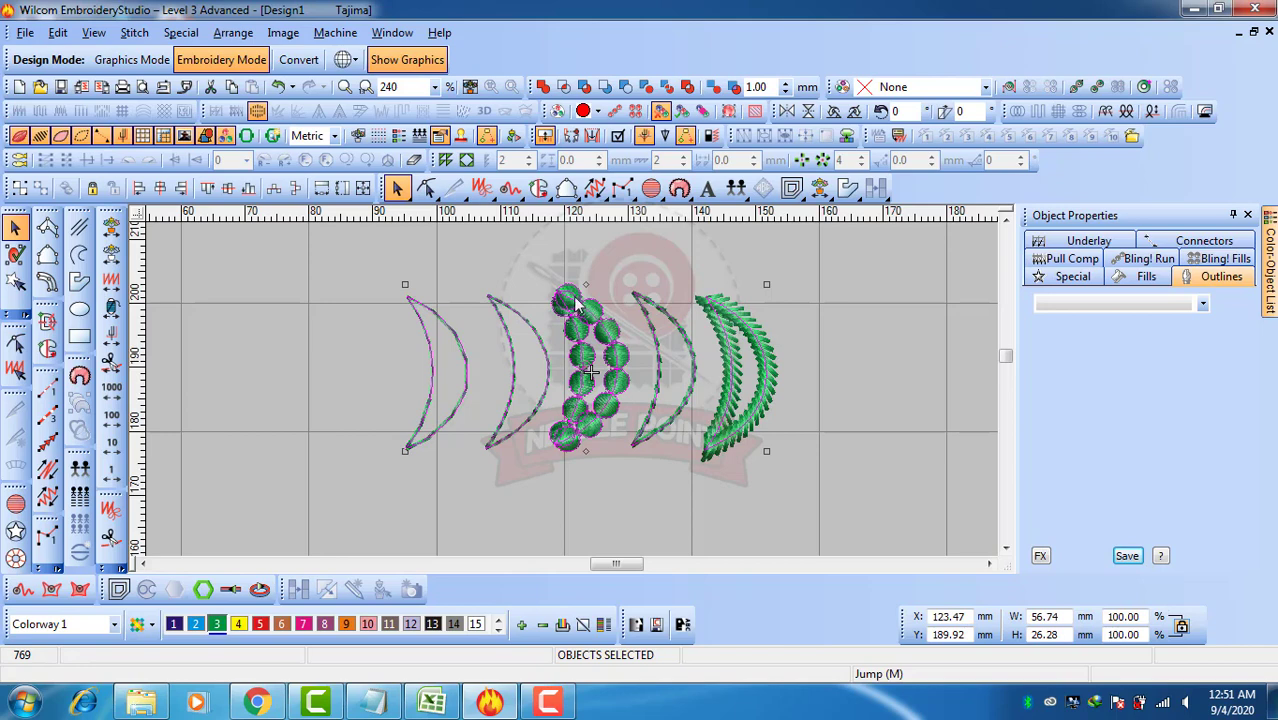
left_click(555, 266)
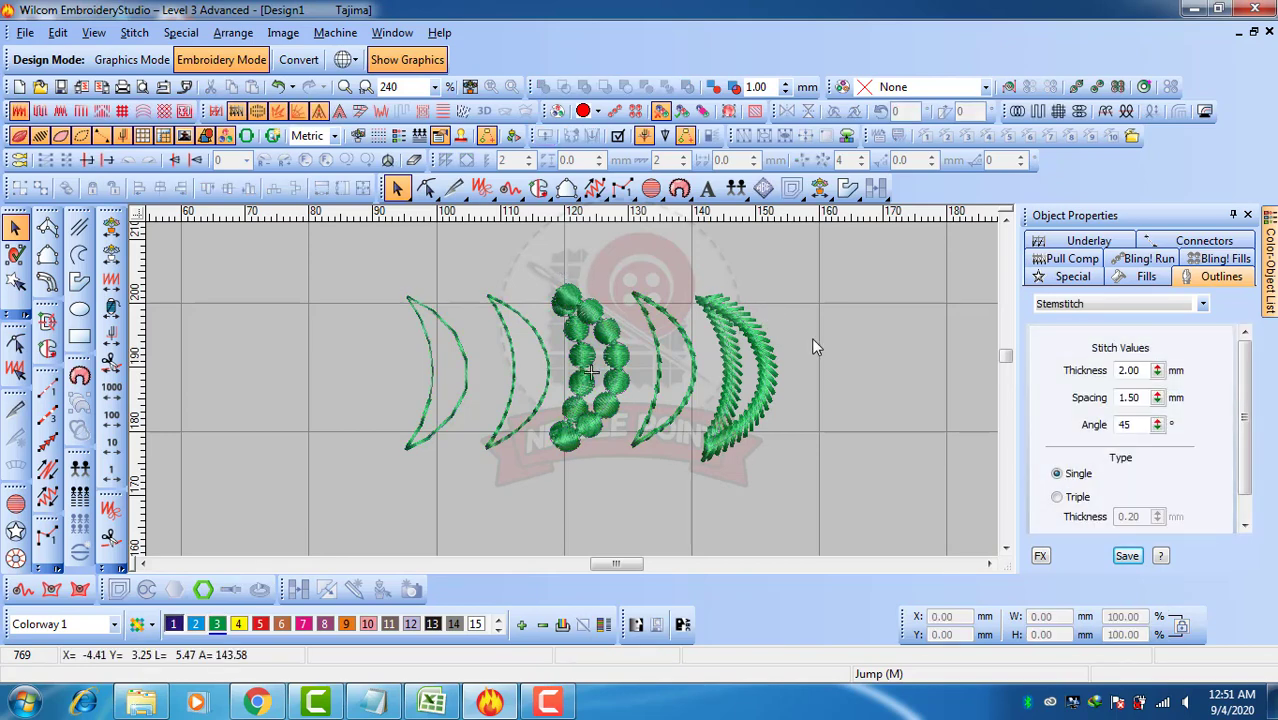
left_click_drag(341, 493, 803, 357)
left_click_drag(853, 272, 338, 508)
left_click(339, 502)
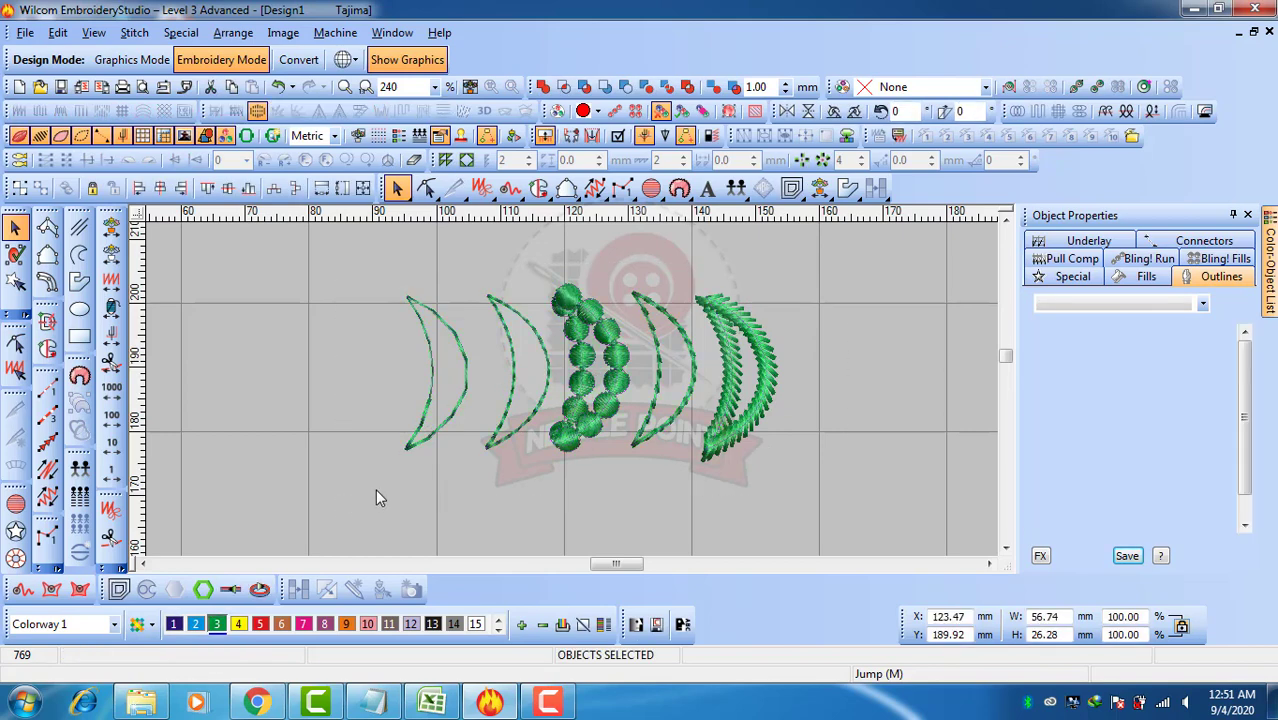
left_click_drag(830, 265, 830, 265)
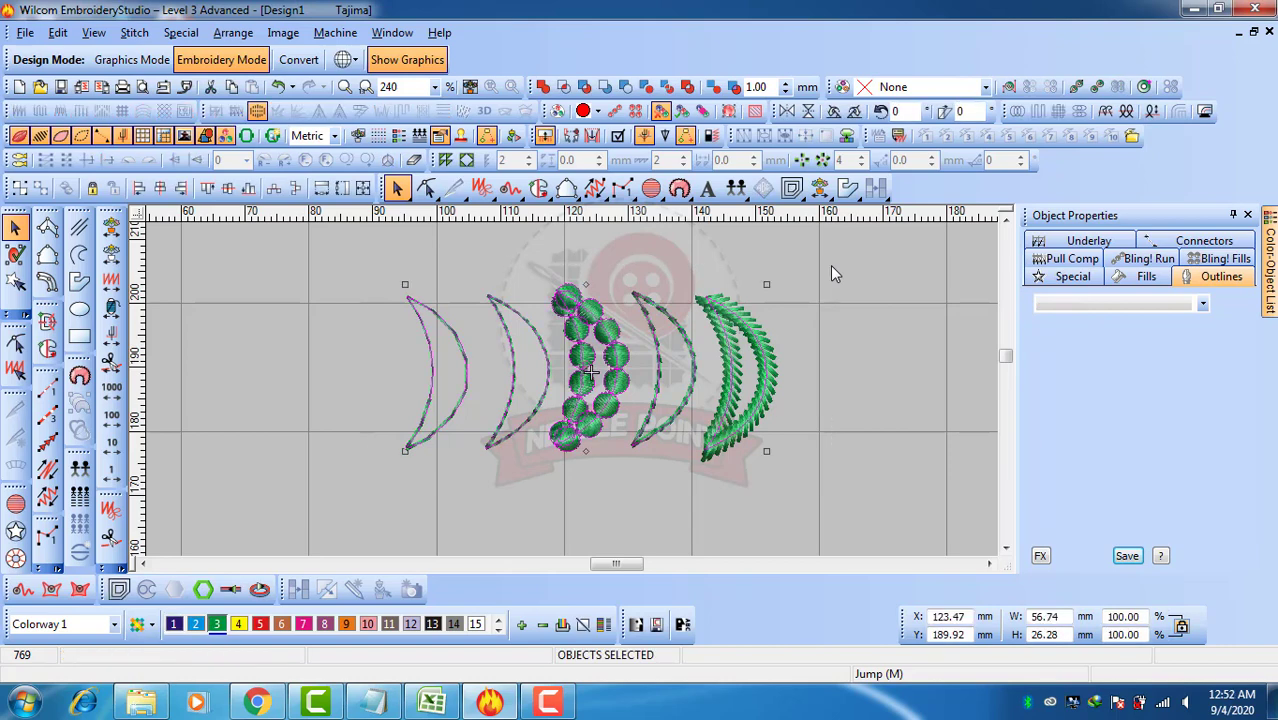
left_click(831, 376)
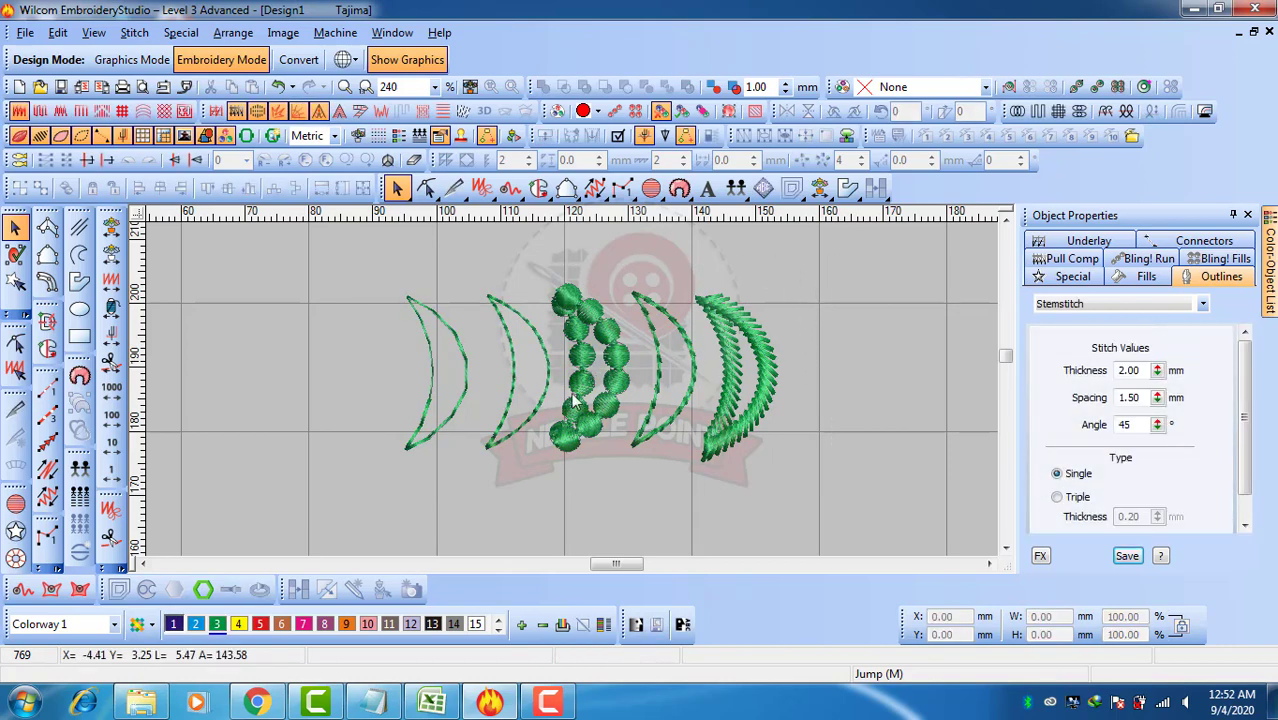
key("ctrl+a")
left_click(509, 488)
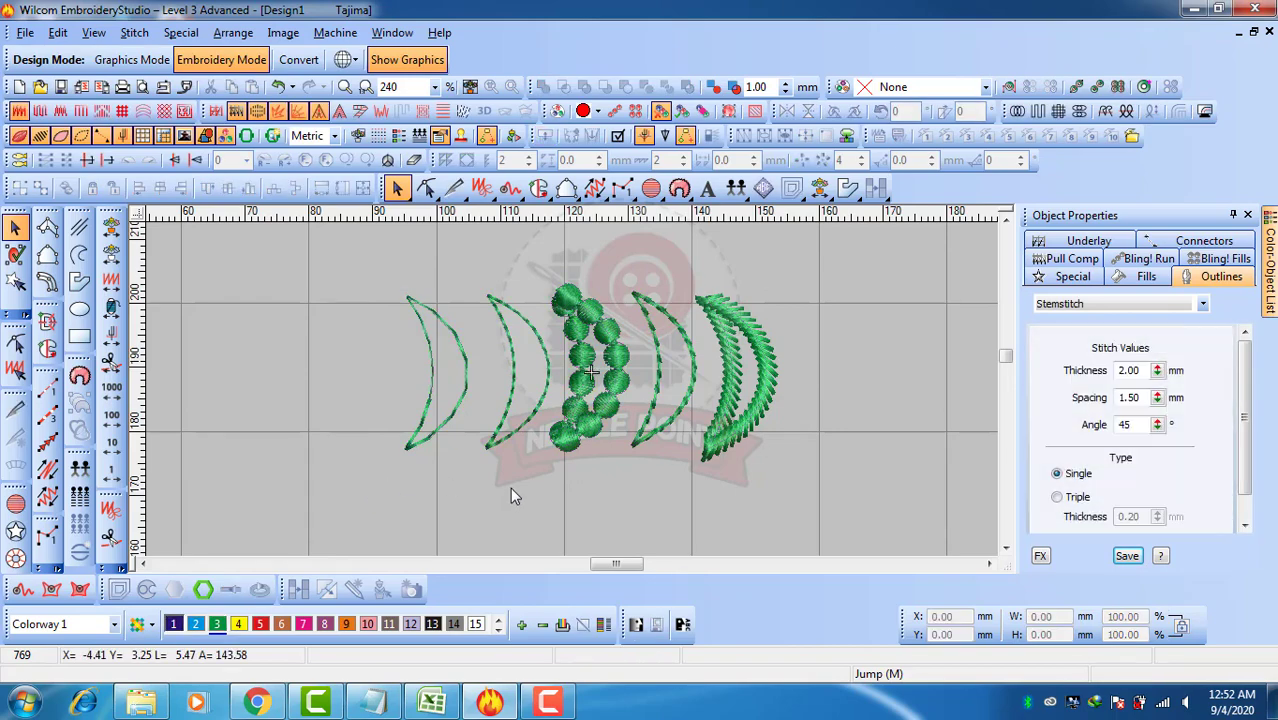